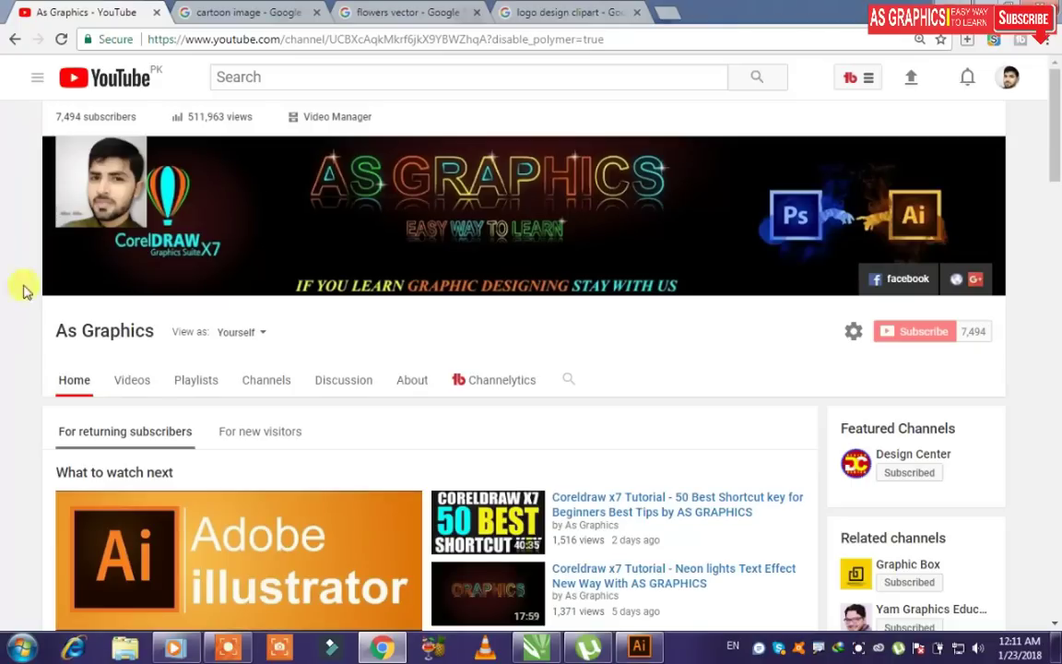
Step: Look through the cartoon image search results and preview the Mickey Mouse picture with open arms
{"action": "left_click", "coordinate": [227, 8]}
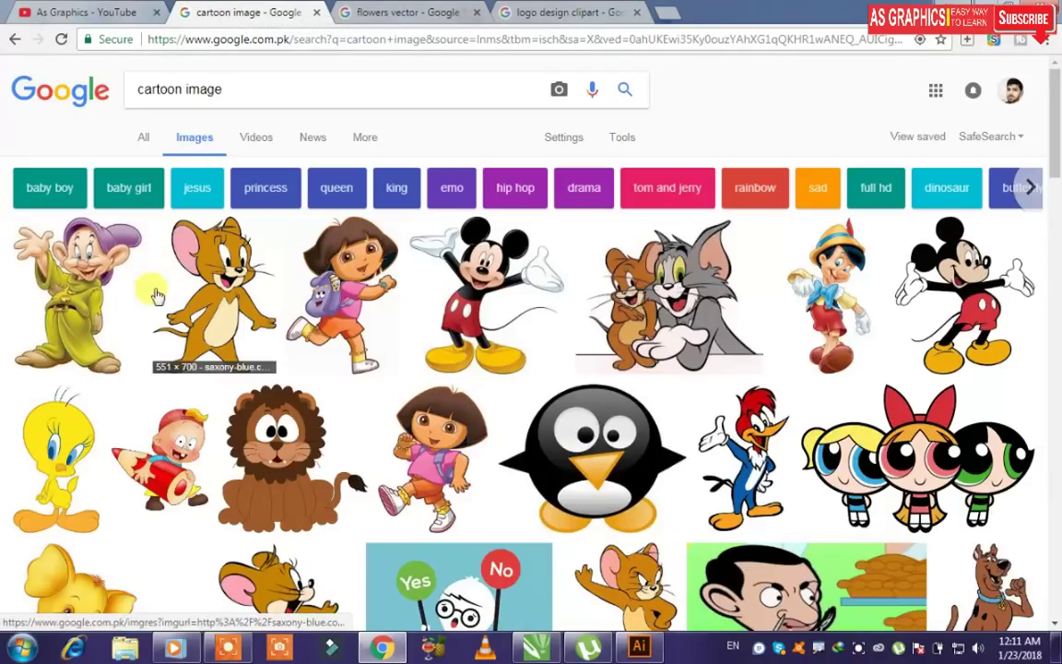
{"action": "scroll", "coordinate": [312, 310], "scroll_direction": "down", "scroll_amount": 3}
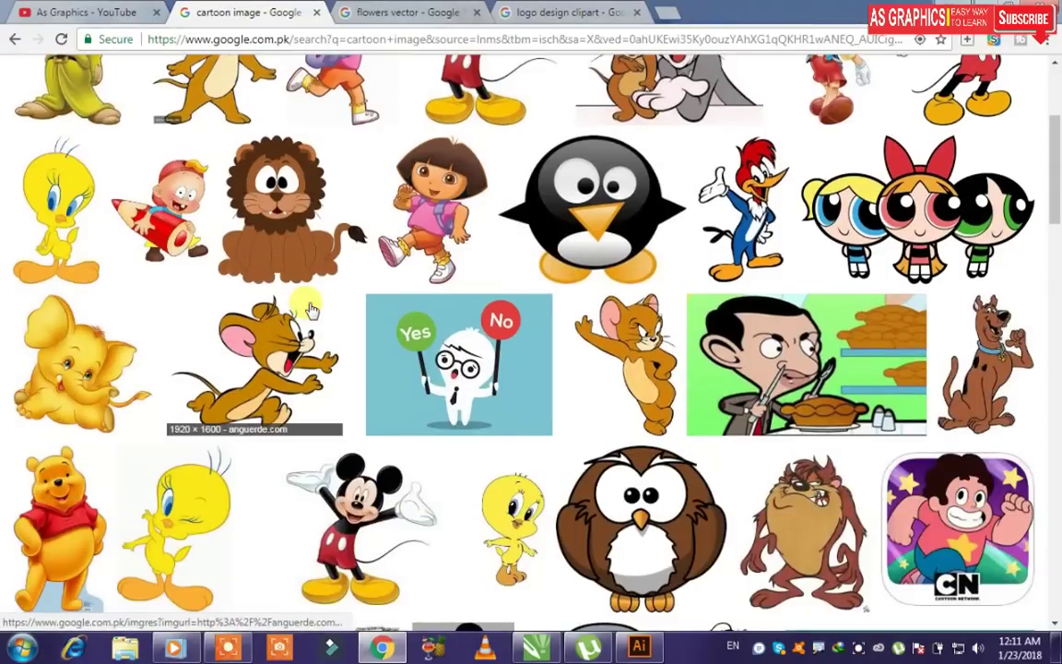
{"action": "scroll", "coordinate": [422, 269], "scroll_direction": "up", "scroll_amount": 3}
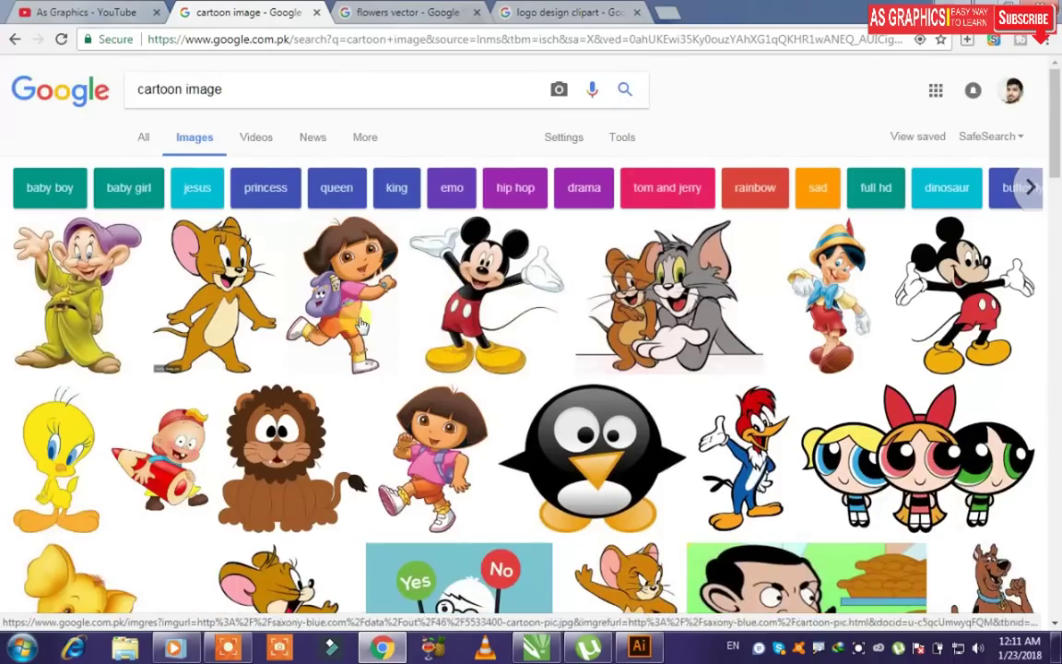
{"action": "left_click", "coordinate": [432, 221]}
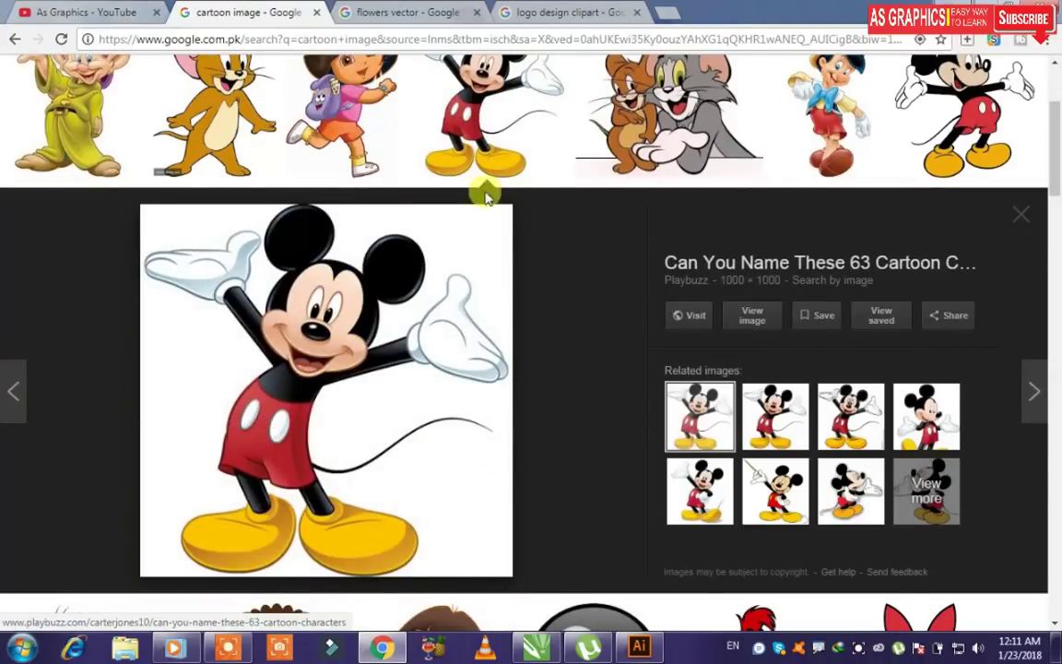
{"action": "left_click", "coordinate": [478, 152]}
Step: Save the 736 × 620 Tom and Jerry picture as a JPEG image in Downloads and close its preview
{"action": "left_click", "coordinate": [650, 164]}
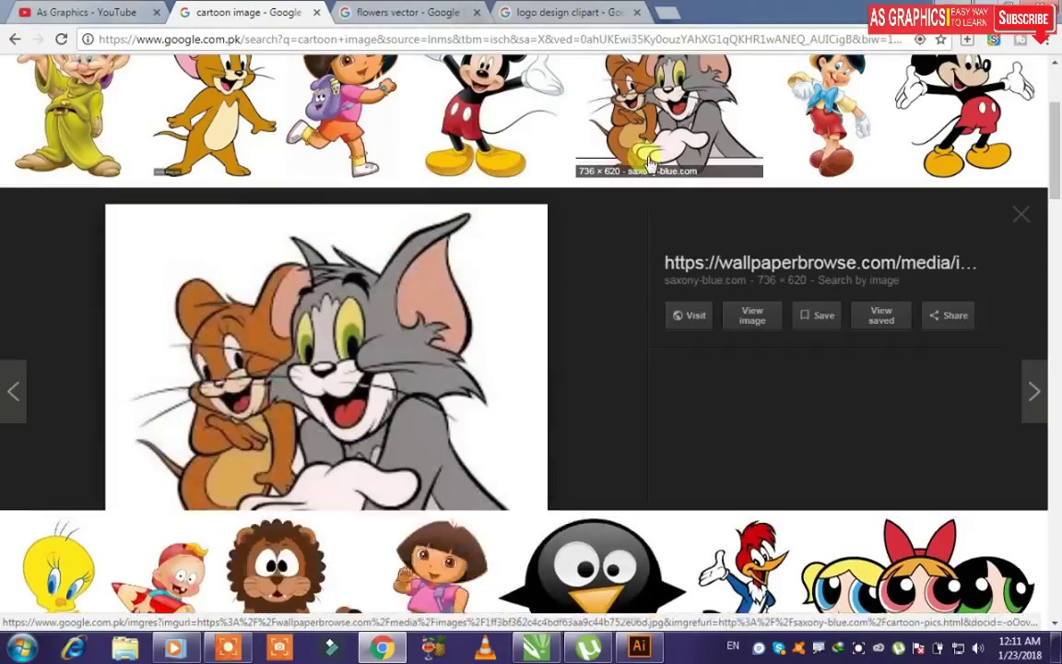
{"action": "right_click", "coordinate": [375, 459]}
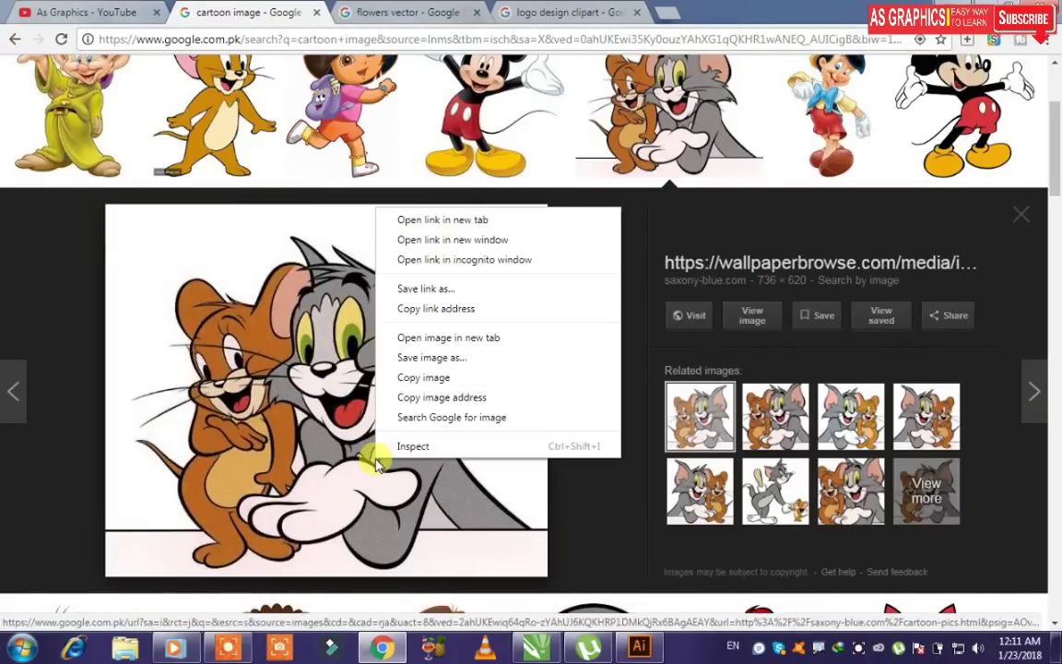
{"action": "left_click", "coordinate": [421, 359]}
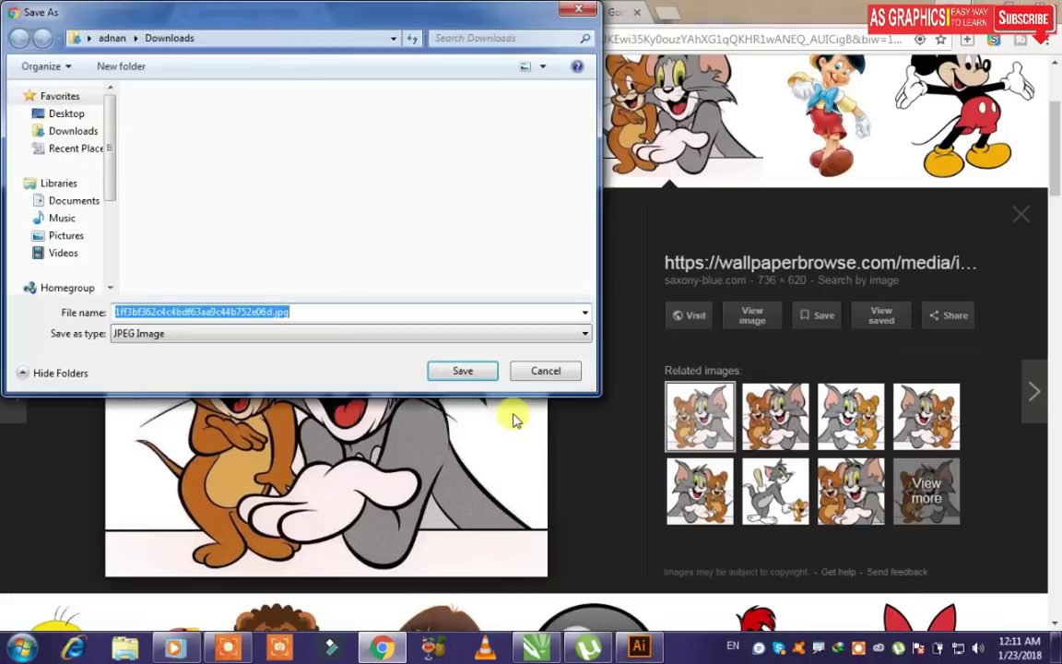
{"action": "left_click", "coordinate": [478, 371]}
{"action": "left_click", "coordinate": [669, 115]}
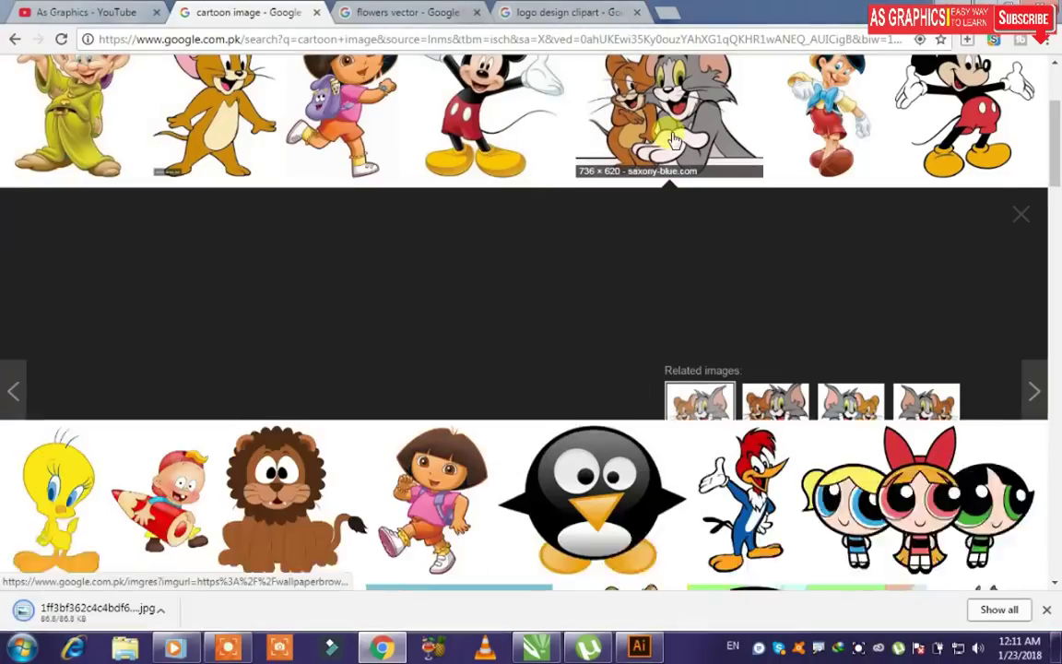
Step: Browse the cartoon image results for more characters suitable as source pictures
{"action": "scroll", "coordinate": [214, 236], "scroll_direction": "down", "scroll_amount": 5}
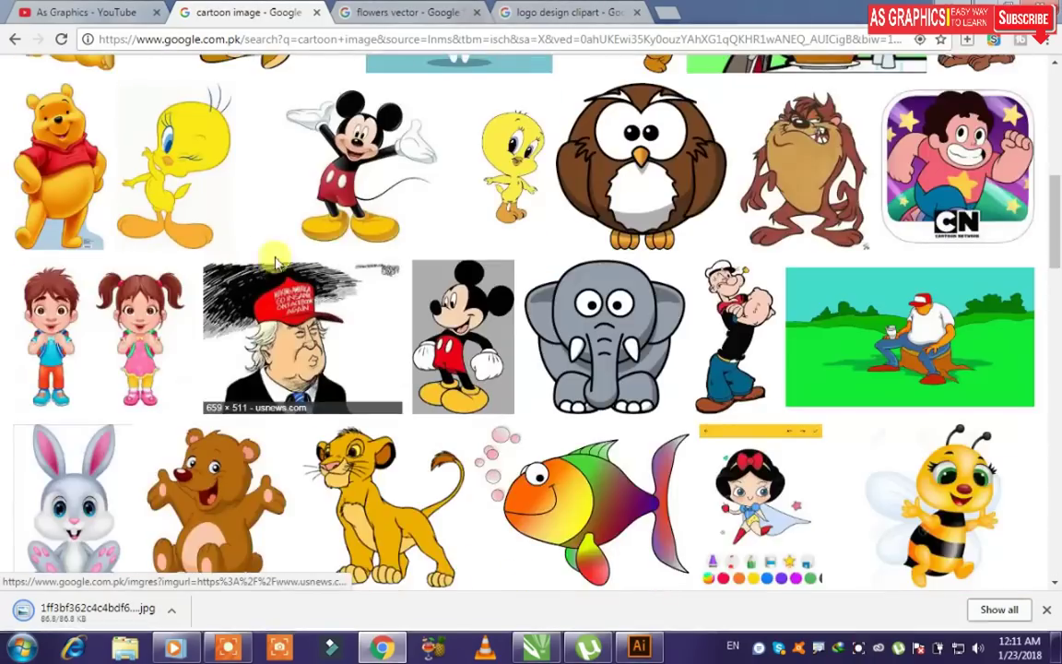
{"action": "scroll", "coordinate": [335, 244], "scroll_direction": "up", "scroll_amount": 6}
{"action": "scroll", "coordinate": [387, 244], "scroll_direction": "up", "scroll_amount": 2}
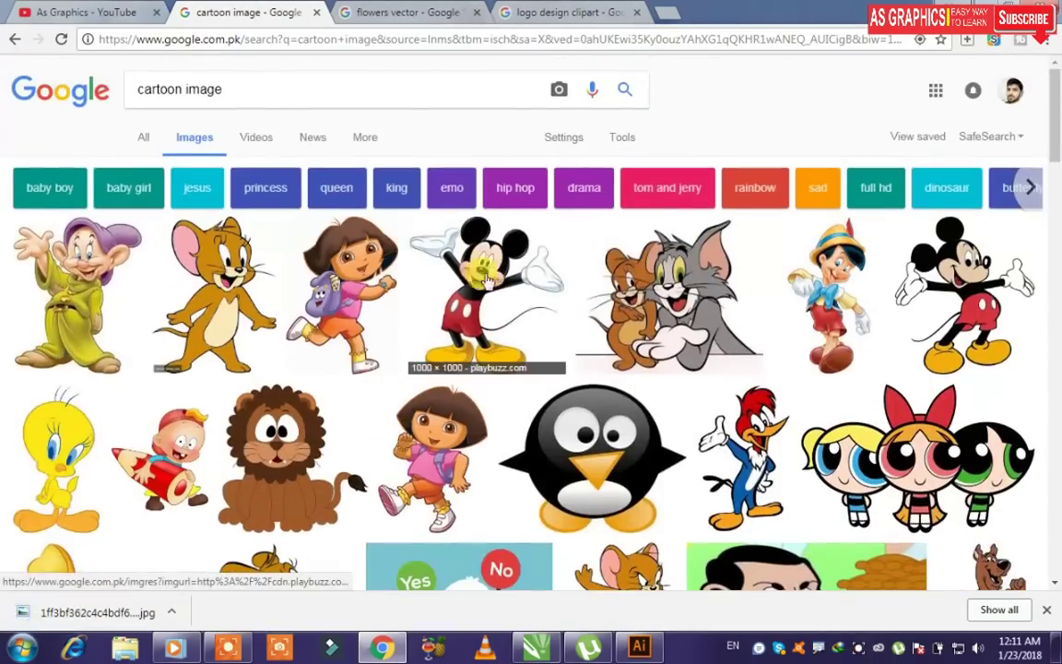
{"action": "scroll", "coordinate": [487, 280], "scroll_direction": "down", "scroll_amount": 13}
{"action": "scroll", "coordinate": [468, 284], "scroll_direction": "up", "scroll_amount": 1}
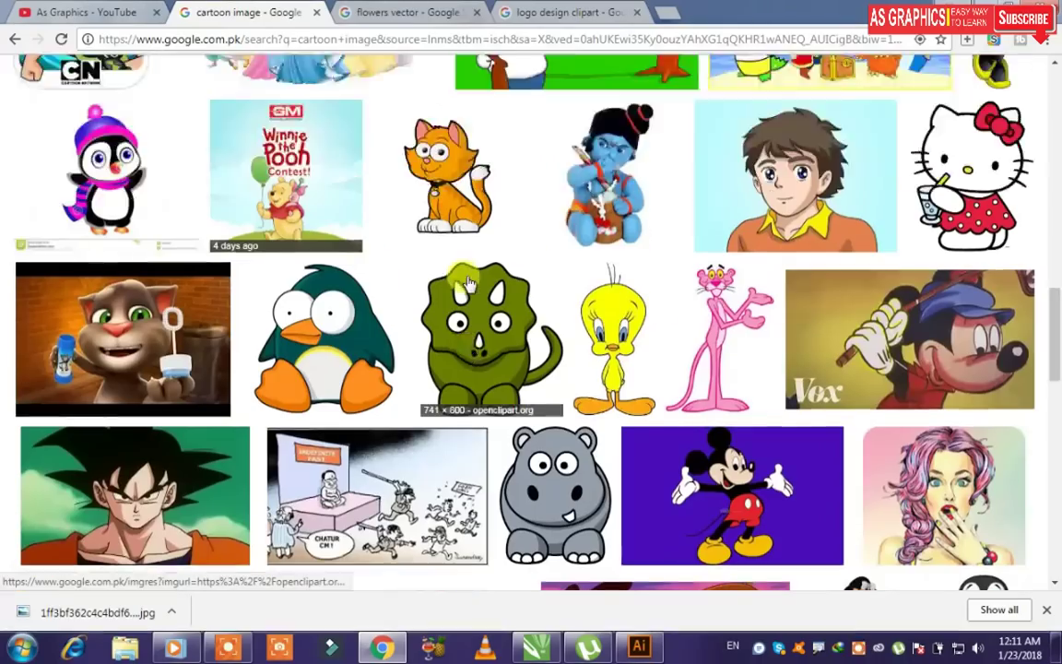
{"action": "scroll", "coordinate": [469, 283], "scroll_direction": "up", "scroll_amount": 4}
{"action": "scroll", "coordinate": [360, 205], "scroll_direction": "down", "scroll_amount": 13}
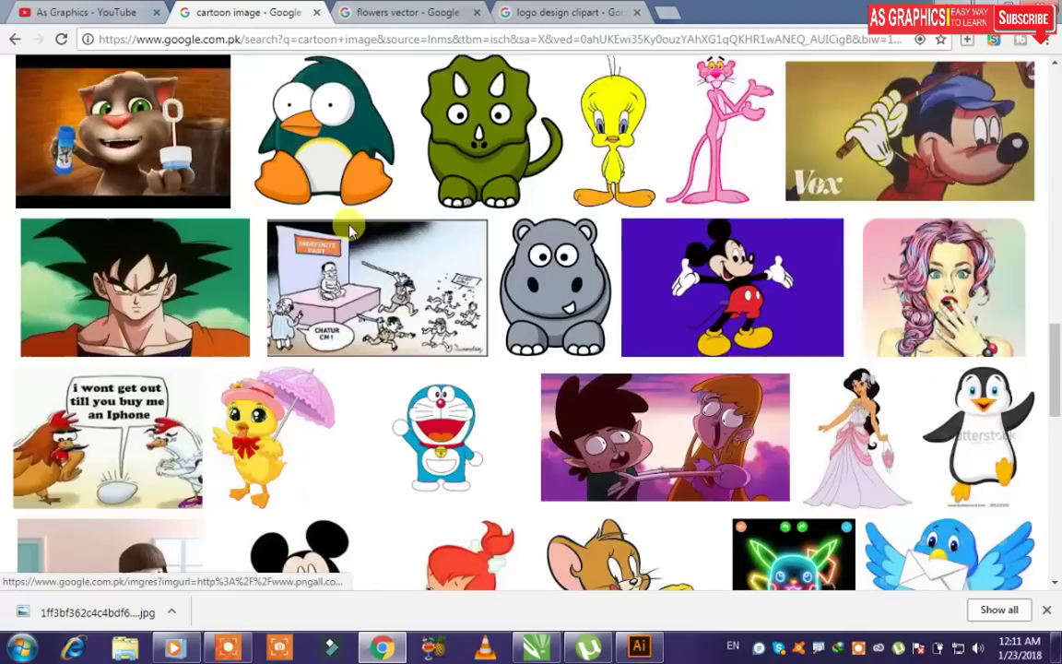
{"action": "scroll", "coordinate": [348, 225], "scroll_direction": "up", "scroll_amount": 5}
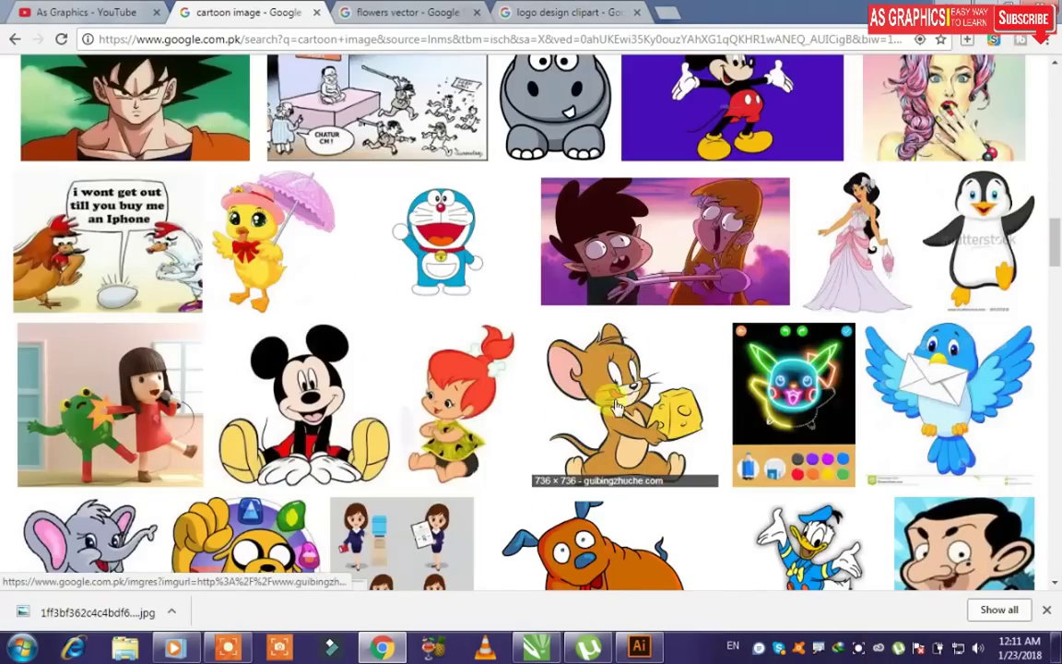
{"action": "scroll", "coordinate": [283, 263], "scroll_direction": "down", "scroll_amount": 6}
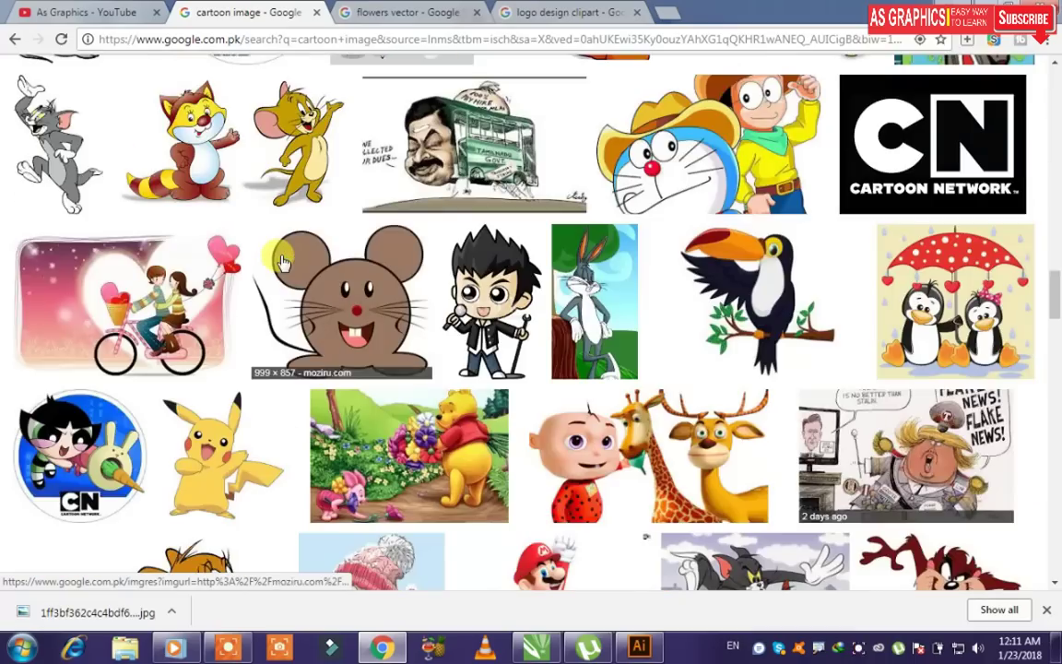
{"action": "scroll", "coordinate": [283, 263], "scroll_direction": "down", "scroll_amount": 5}
{"action": "scroll", "coordinate": [283, 263], "scroll_direction": "down", "scroll_amount": 3}
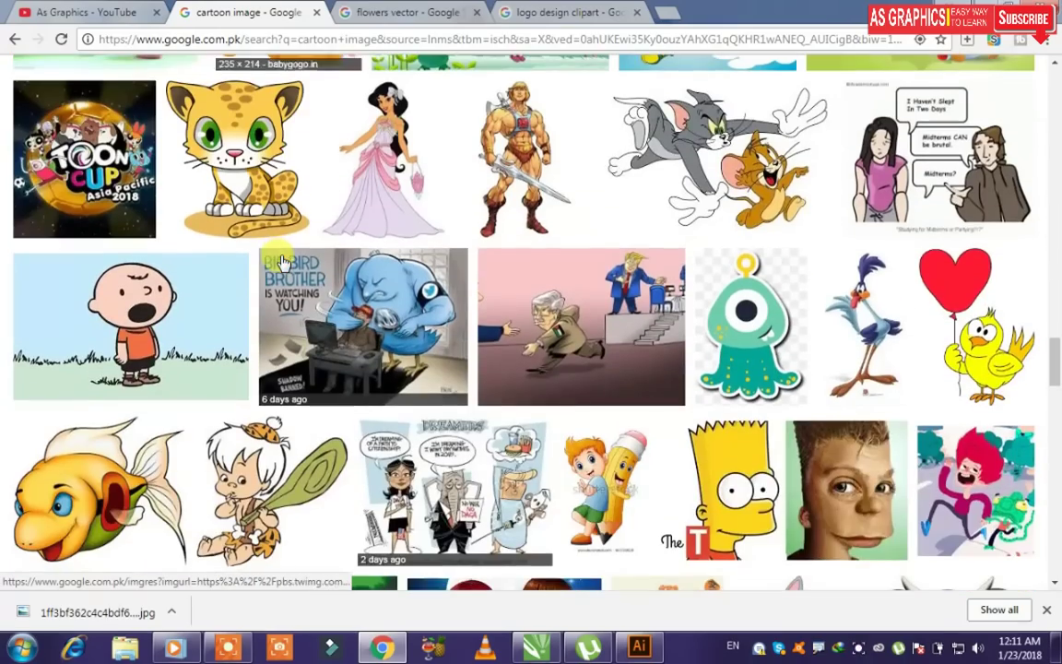
{"action": "scroll", "coordinate": [283, 262], "scroll_direction": "down", "scroll_amount": 5}
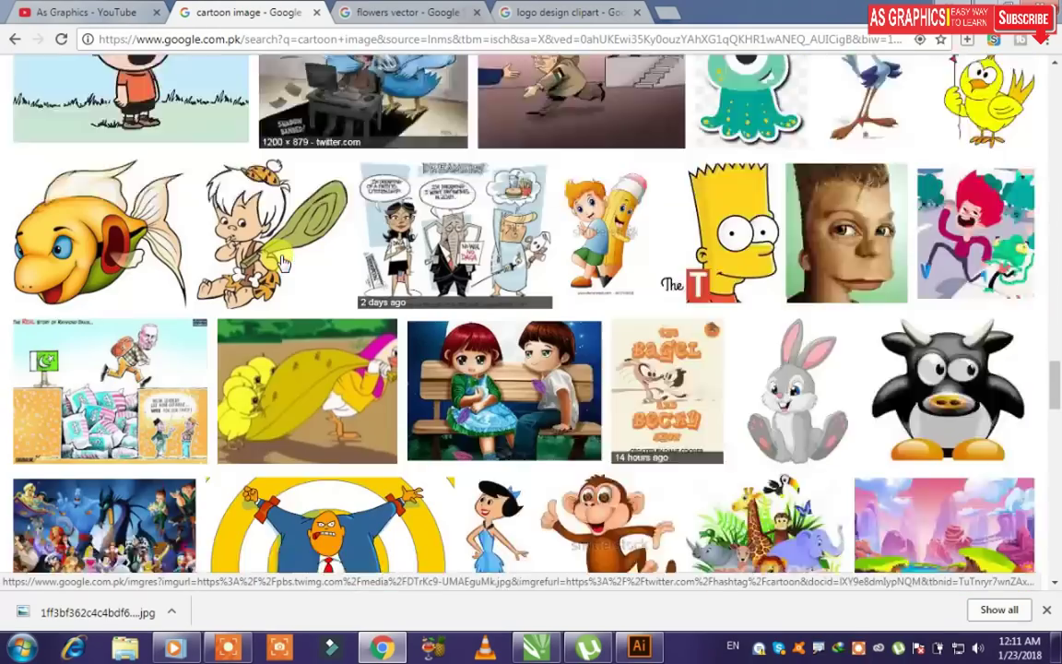
{"action": "scroll", "coordinate": [283, 263], "scroll_direction": "down", "scroll_amount": 5}
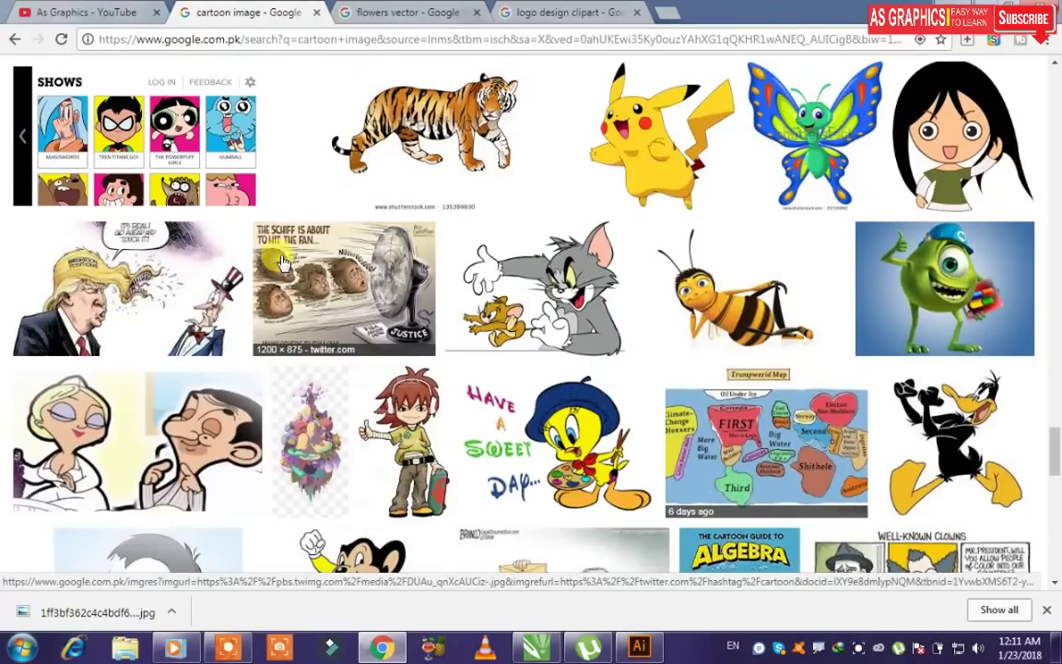
{"action": "scroll", "coordinate": [283, 263], "scroll_direction": "down", "scroll_amount": 10}
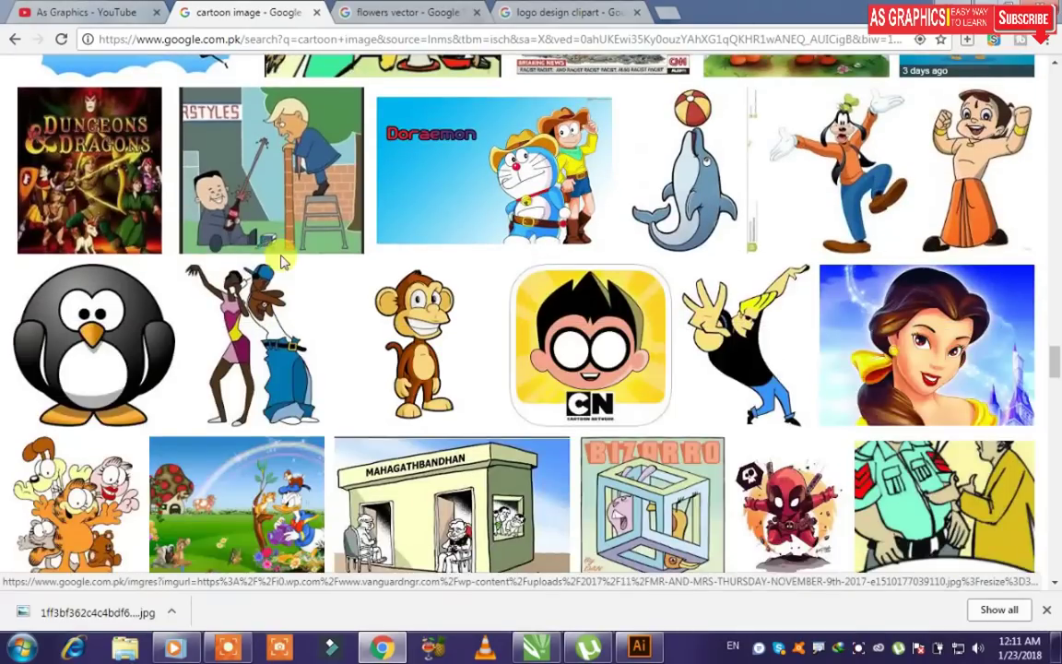
Step: Switch to CorelDRAW and import the saved Tom and Jerry image onto the page below the swirl ornaments
{"action": "left_click", "coordinate": [535, 646]}
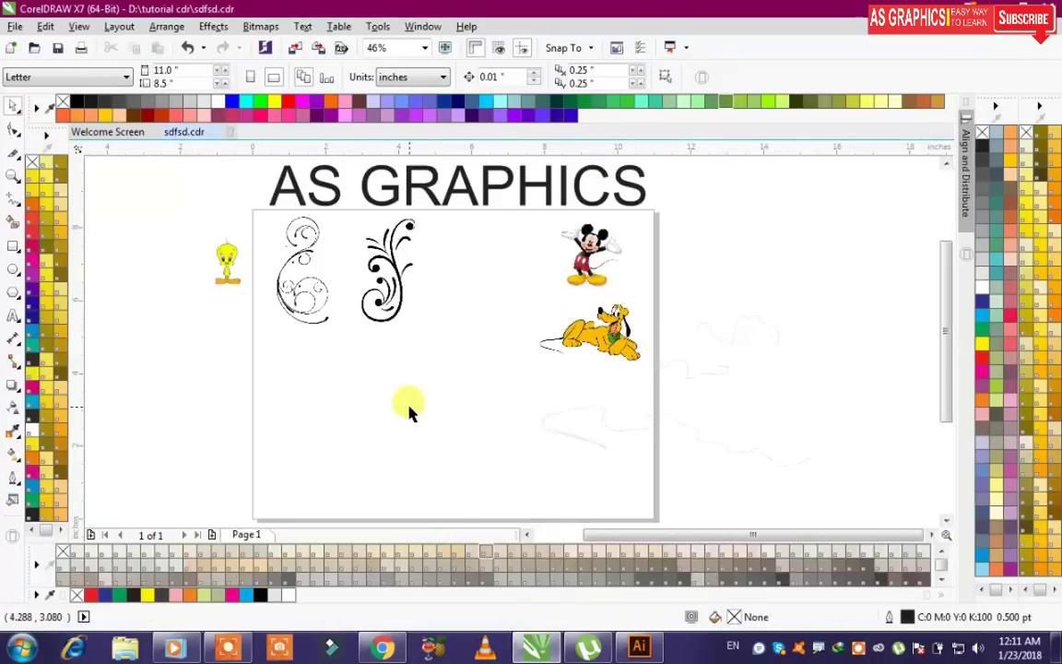
{"action": "key", "text": "ctrl+i"}
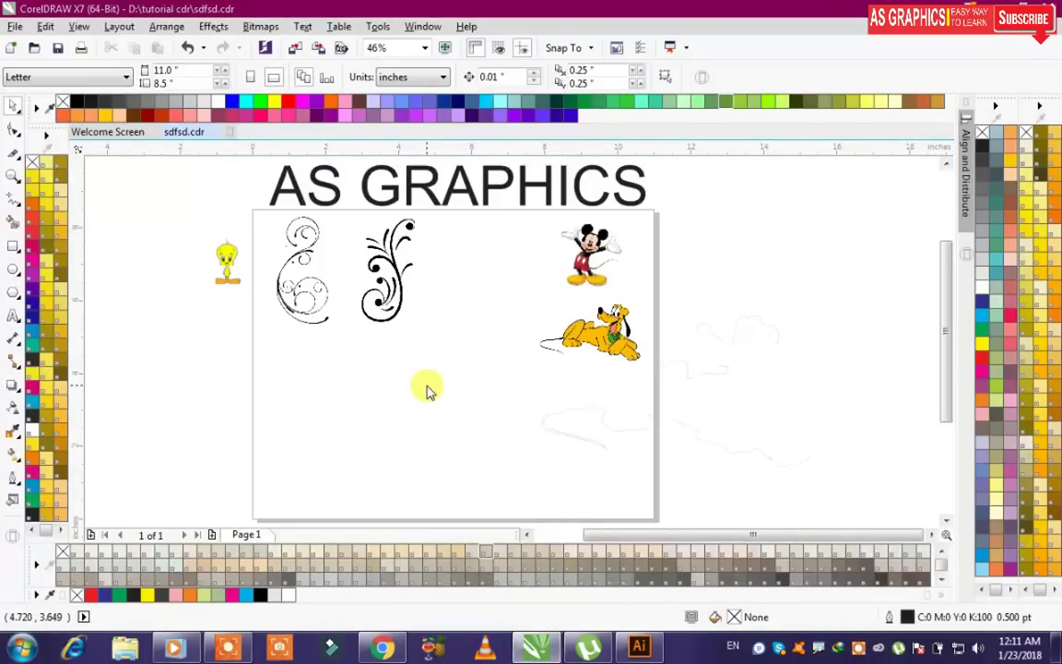
{"action": "double_click", "coordinate": [463, 253]}
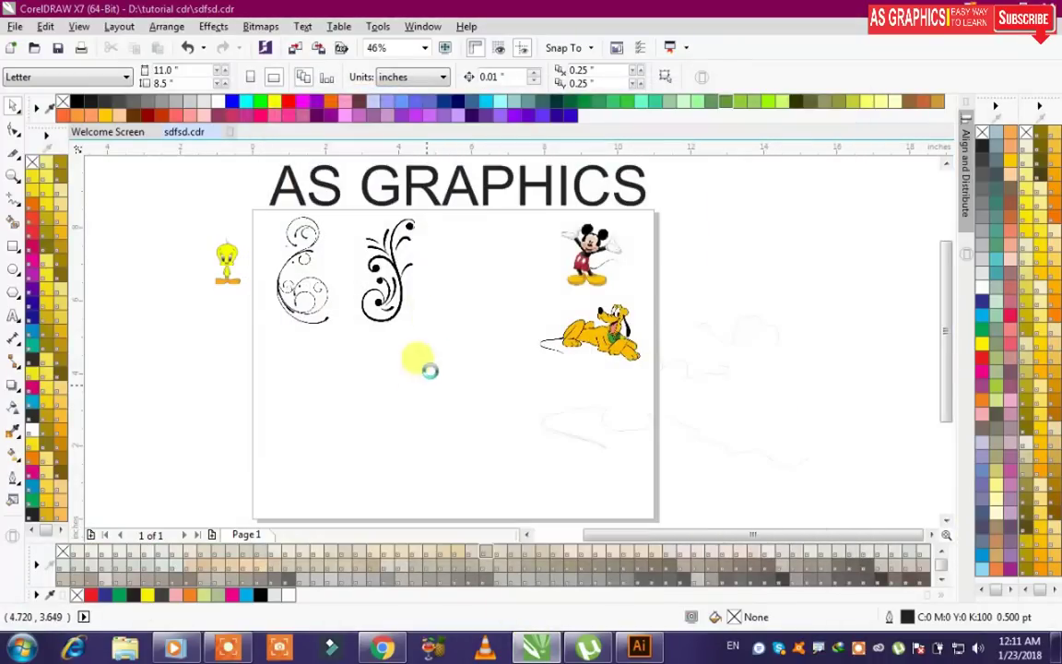
{"action": "left_click_drag", "start_coordinate": [282, 340], "coordinate": [447, 478]}
{"action": "left_click", "coordinate": [525, 448]}
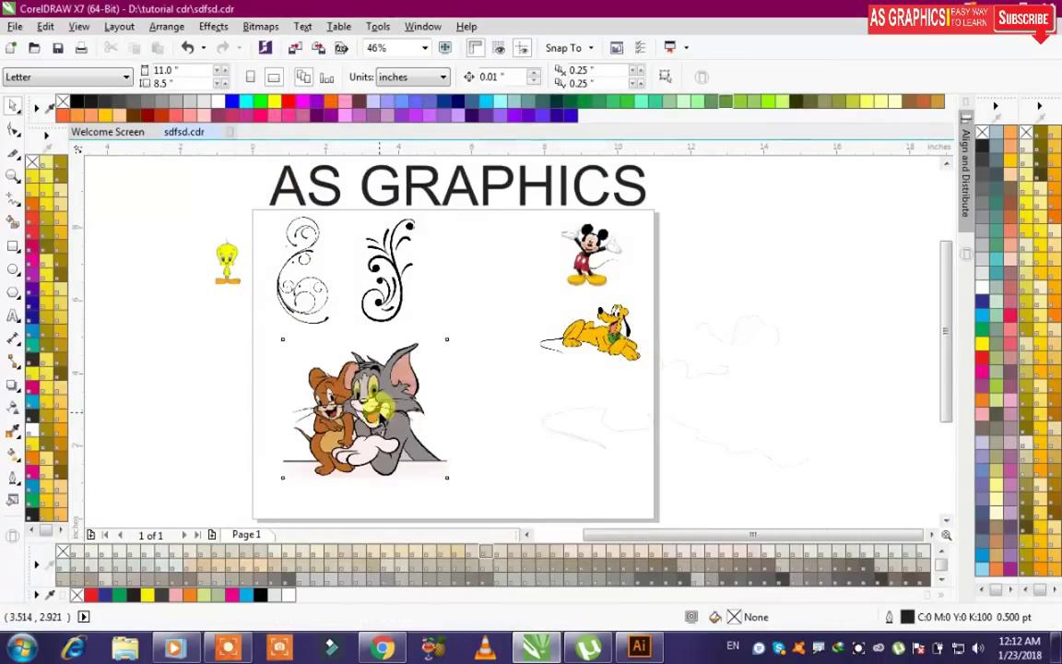
Step: Move the Tom and Jerry image toward the page's left edge
{"action": "left_click_drag", "start_coordinate": [373, 401], "coordinate": [319, 389]}
{"action": "left_click", "coordinate": [493, 436]}
{"action": "key", "text": "F2"}
{"action": "left_click_drag", "start_coordinate": [188, 295], "coordinate": [527, 536]}
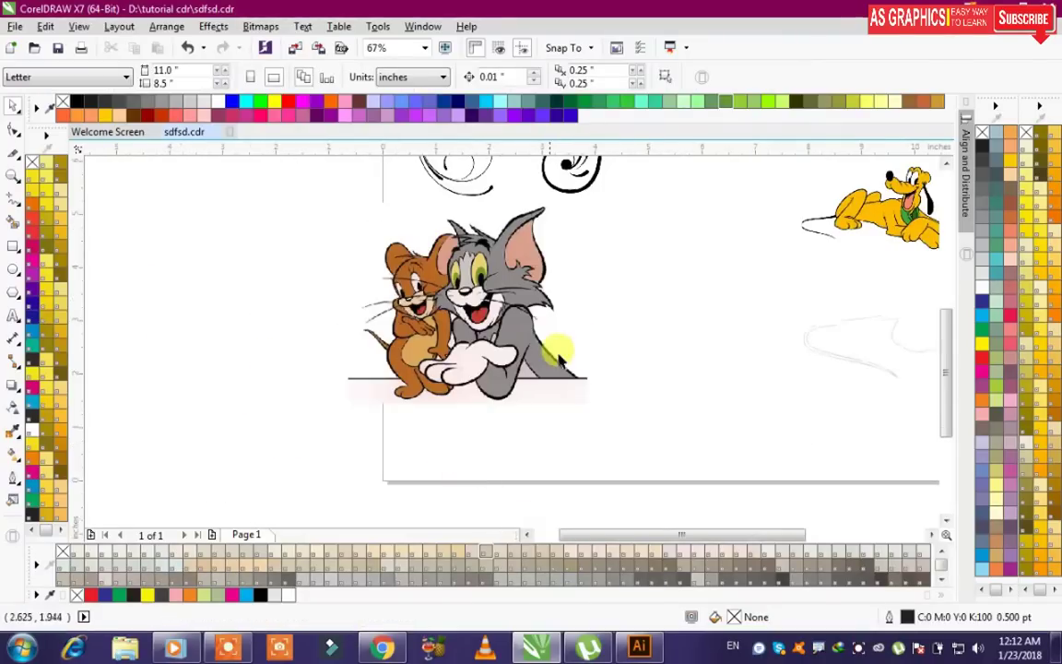
Step: Scale the Tom and Jerry image down to about 2.71 × 2.28 inches and place it below the first swirl ornament
{"action": "left_click", "coordinate": [553, 347]}
{"action": "left_click_drag", "start_coordinate": [502, 342], "coordinate": [460, 372]}
{"action": "key", "text": "F4"}
{"action": "left_click", "coordinate": [464, 387]}
{"action": "left_click", "coordinate": [356, 394]}
{"action": "left_click_drag", "start_coordinate": [359, 363], "coordinate": [327, 381]}
{"action": "left_click", "coordinate": [403, 440]}
{"action": "left_click_drag", "start_coordinate": [264, 428], "coordinate": [282, 391]}
{"action": "left_click", "coordinate": [402, 442]}
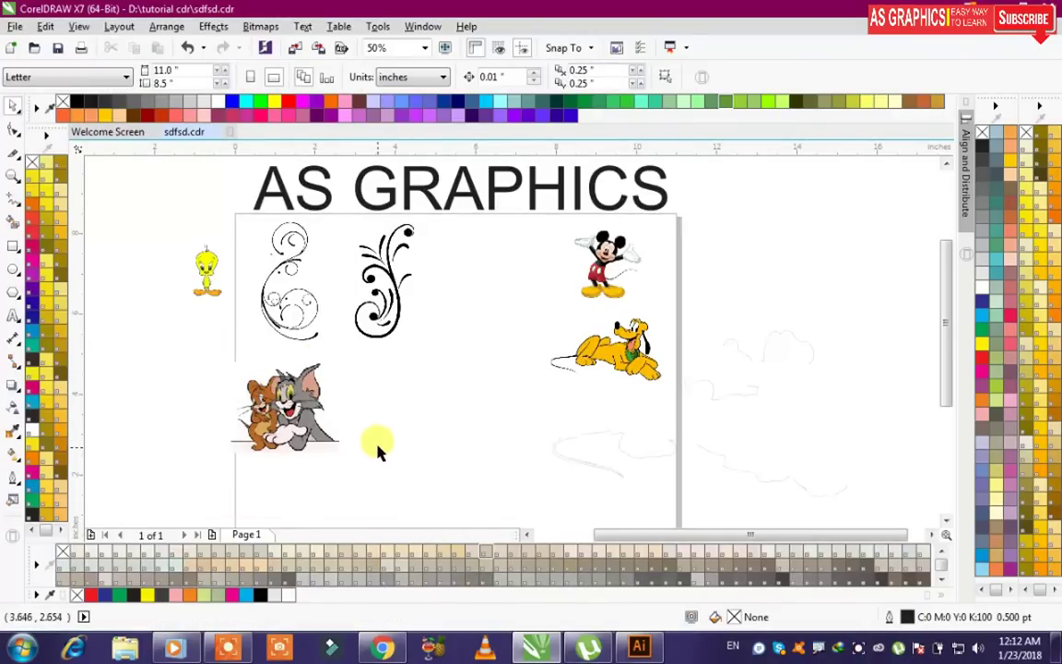
{"action": "left_click", "coordinate": [327, 448]}
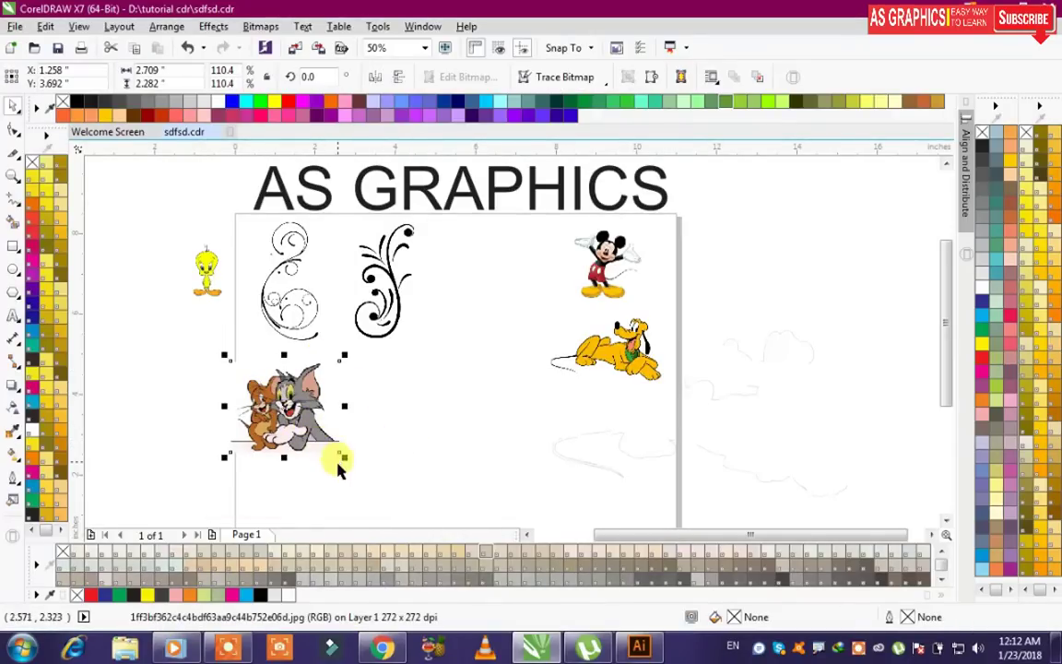
Step: Return to the cartoon image results in Chrome, preview the blue bird carrying an envelope, and go back to CorelDRAW
{"action": "left_click", "coordinate": [381, 648]}
{"action": "scroll", "coordinate": [651, 391], "scroll_direction": "up", "scroll_amount": 5}
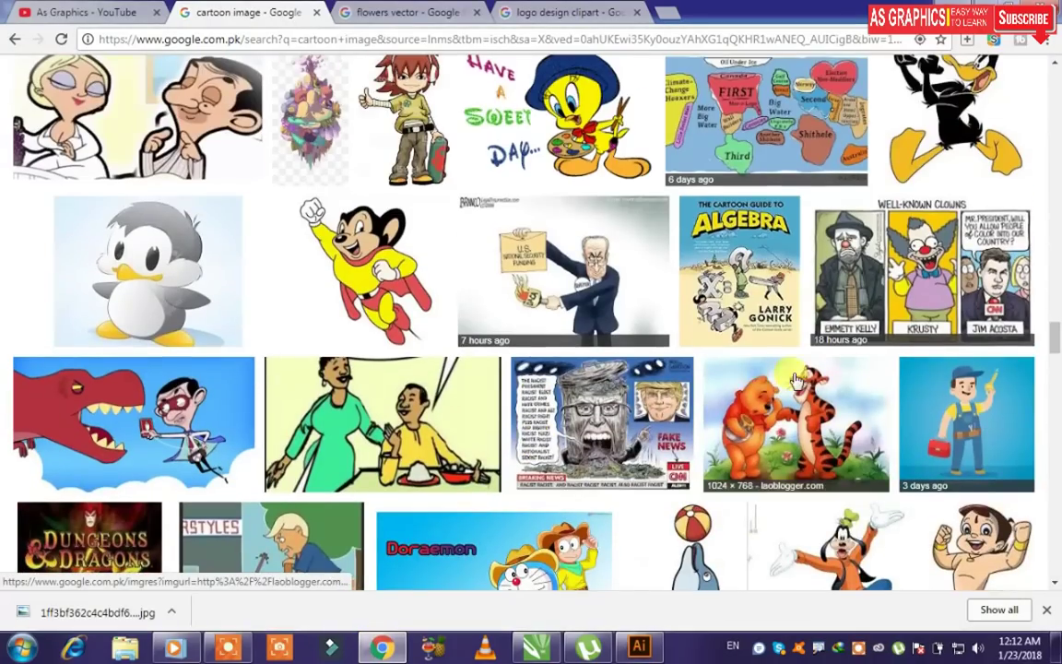
{"action": "scroll", "coordinate": [542, 351], "scroll_direction": "up", "scroll_amount": 4}
{"action": "scroll", "coordinate": [543, 350], "scroll_direction": "up", "scroll_amount": 15}
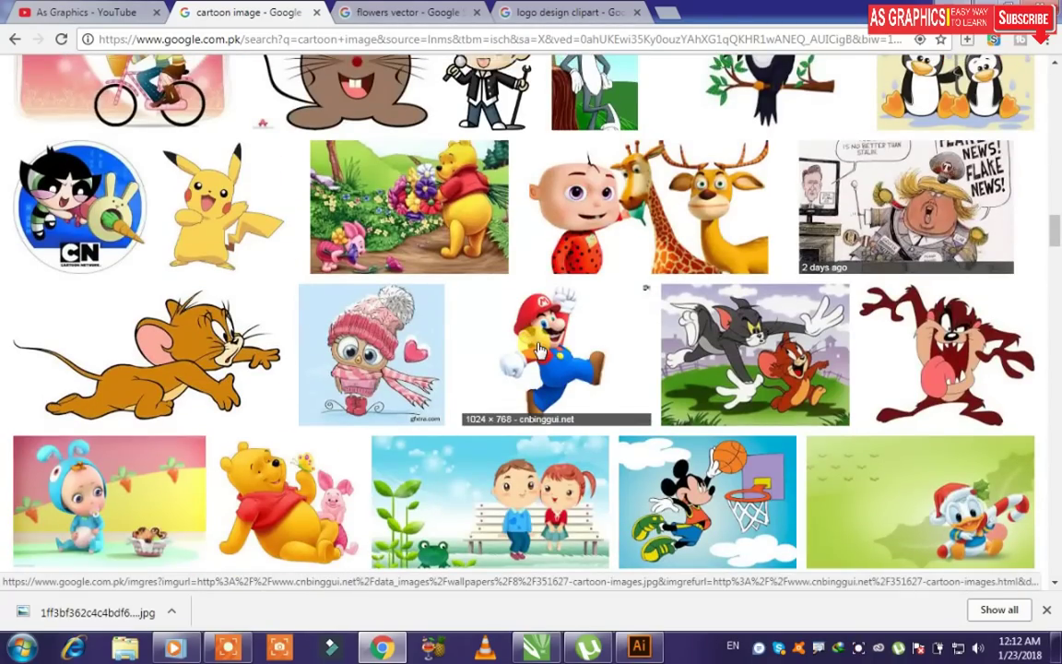
{"action": "scroll", "coordinate": [542, 351], "scroll_direction": "up", "scroll_amount": 5}
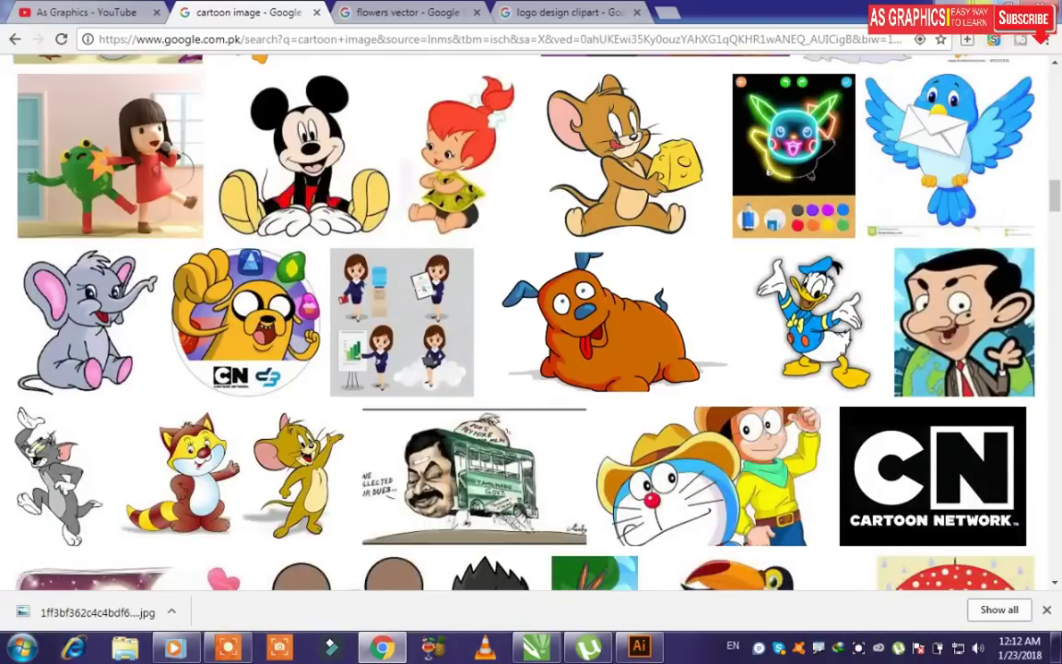
{"action": "left_click", "coordinate": [950, 148]}
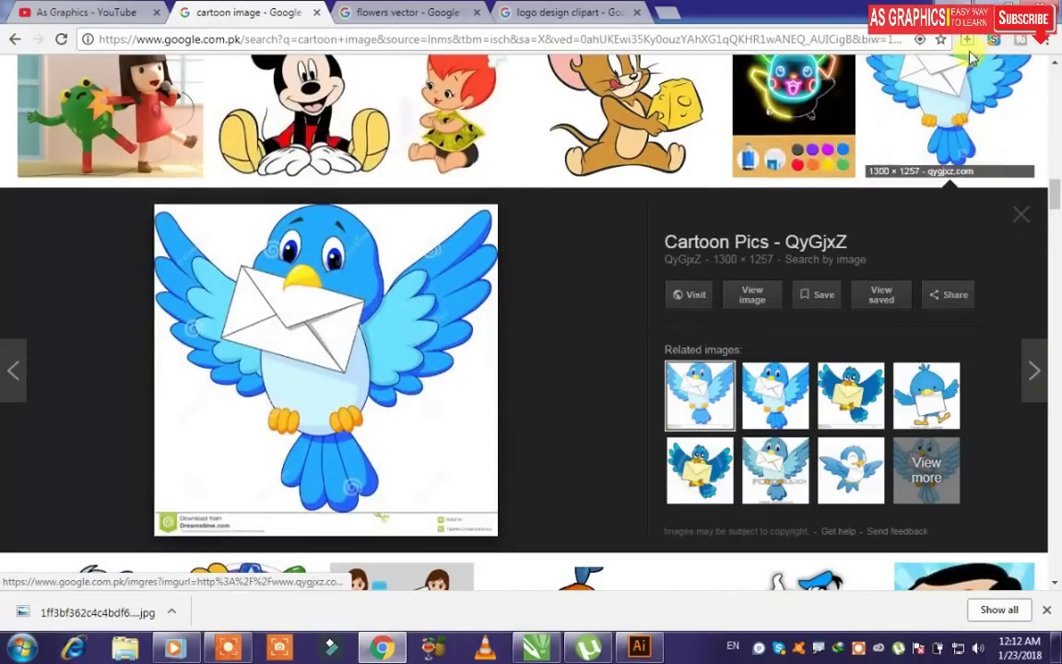
{"action": "left_click", "coordinate": [982, 4]}
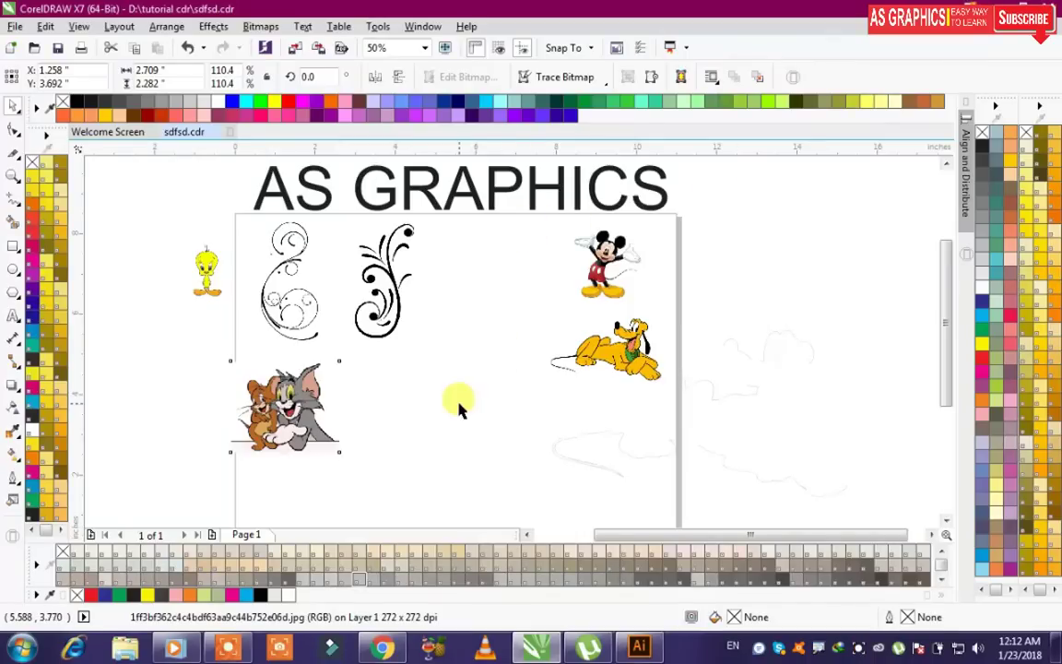
Step: Move the Mickey Mouse image farther into the page and shift the Pluto image to the lower left of it
{"action": "left_click", "coordinate": [155, 417]}
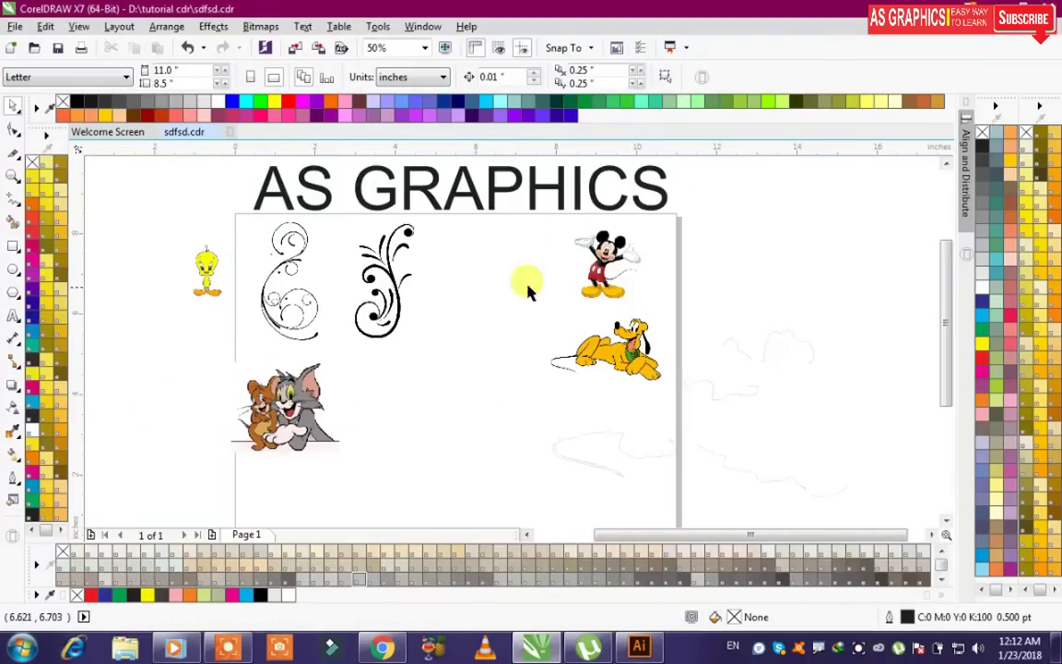
{"action": "left_click_drag", "start_coordinate": [499, 207], "coordinate": [704, 320]}
{"action": "left_click", "coordinate": [536, 314]}
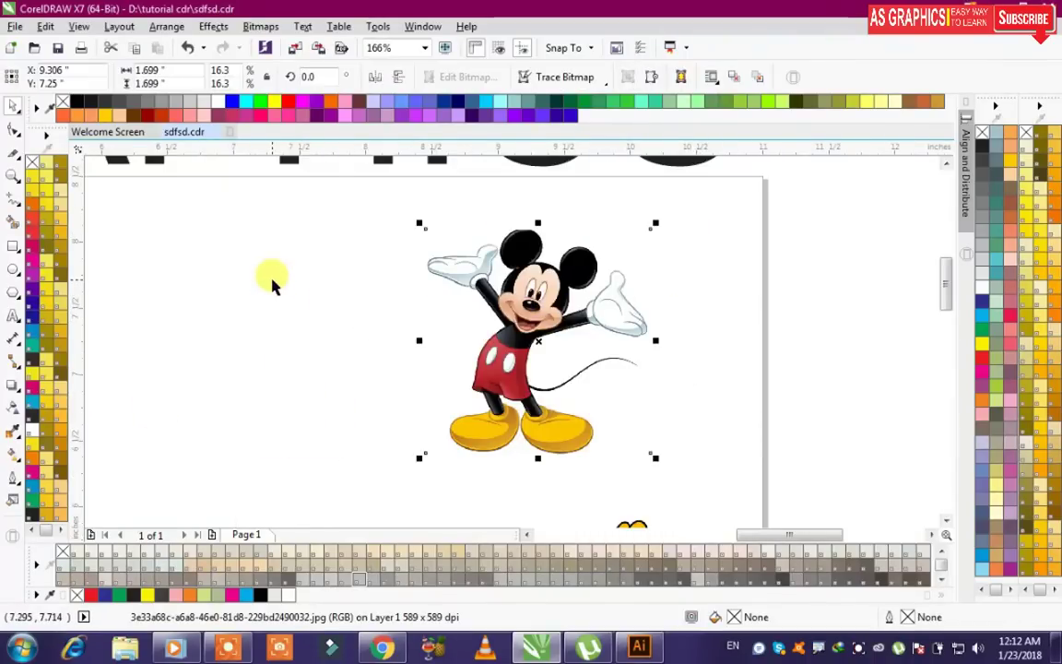
{"action": "scroll", "coordinate": [273, 280], "scroll_direction": "down", "scroll_amount": 2}
{"action": "left_click_drag", "start_coordinate": [380, 308], "coordinate": [333, 295]}
{"action": "left_click_drag", "start_coordinate": [362, 450], "coordinate": [104, 510]}
Step: Enlarge the Mickey Mouse image to about 3.63 × 3.63 inches and position it above and right of Pluto
{"action": "left_click_drag", "start_coordinate": [328, 300], "coordinate": [285, 328]}
{"action": "left_click_drag", "start_coordinate": [352, 377], "coordinate": [412, 435]}
{"action": "left_click_drag", "start_coordinate": [325, 325], "coordinate": [342, 369]}
Step: Run Quick Trace on the Mickey Mouse bitmap
{"action": "key", "text": "F2"}
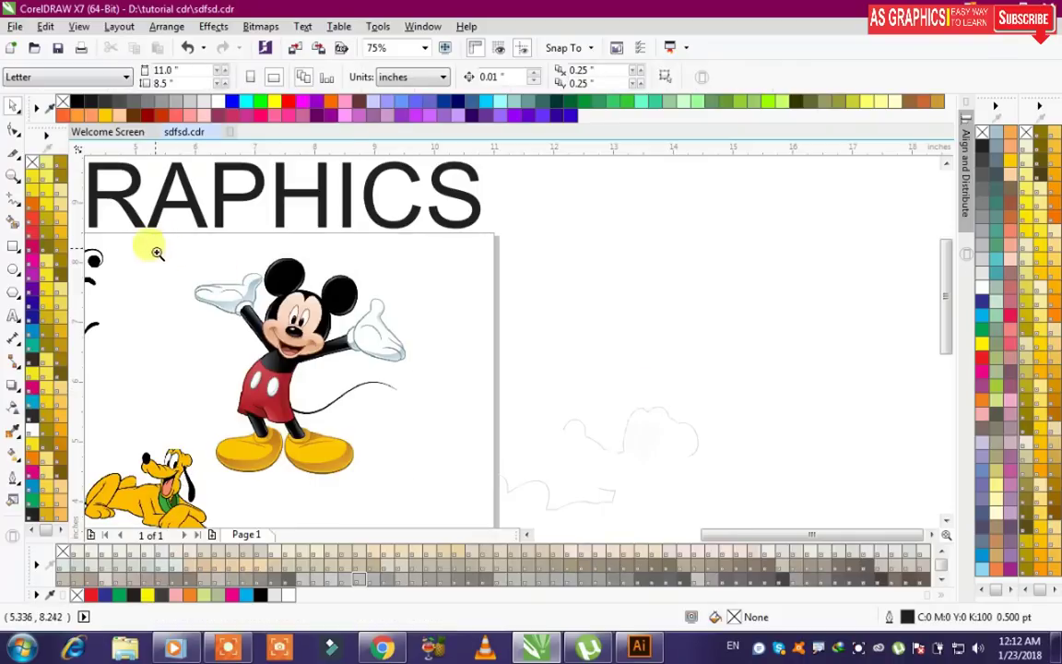
{"action": "scroll", "coordinate": [180, 401], "scroll_direction": "up", "scroll_amount": 2}
{"action": "left_click", "coordinate": [356, 288]}
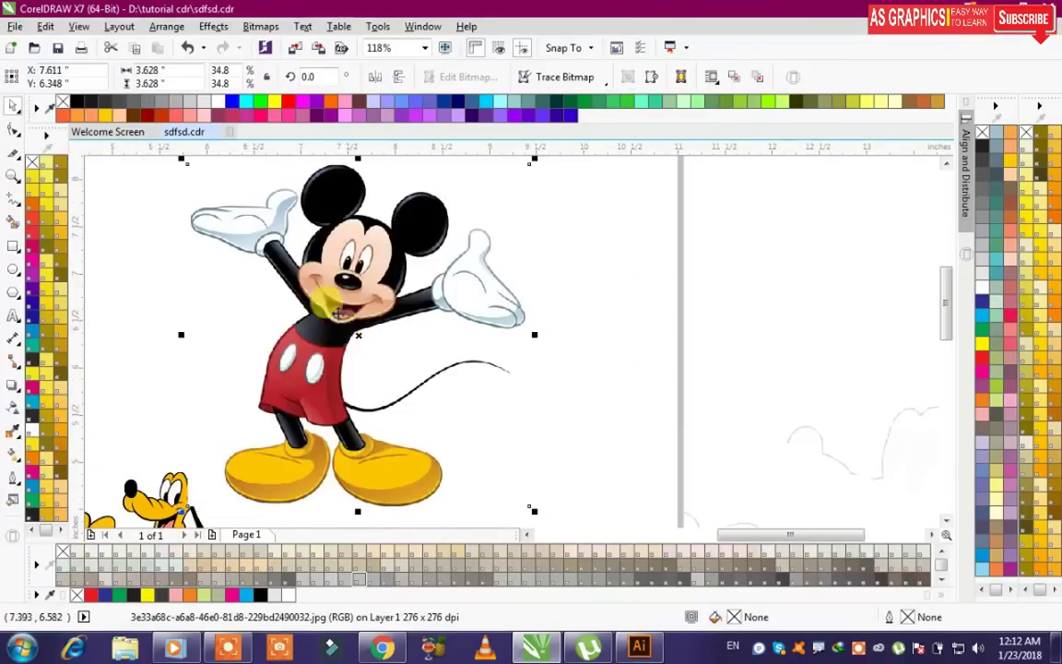
{"action": "right_click", "coordinate": [367, 267]}
{"action": "mouse_move", "coordinate": [419, 253]}
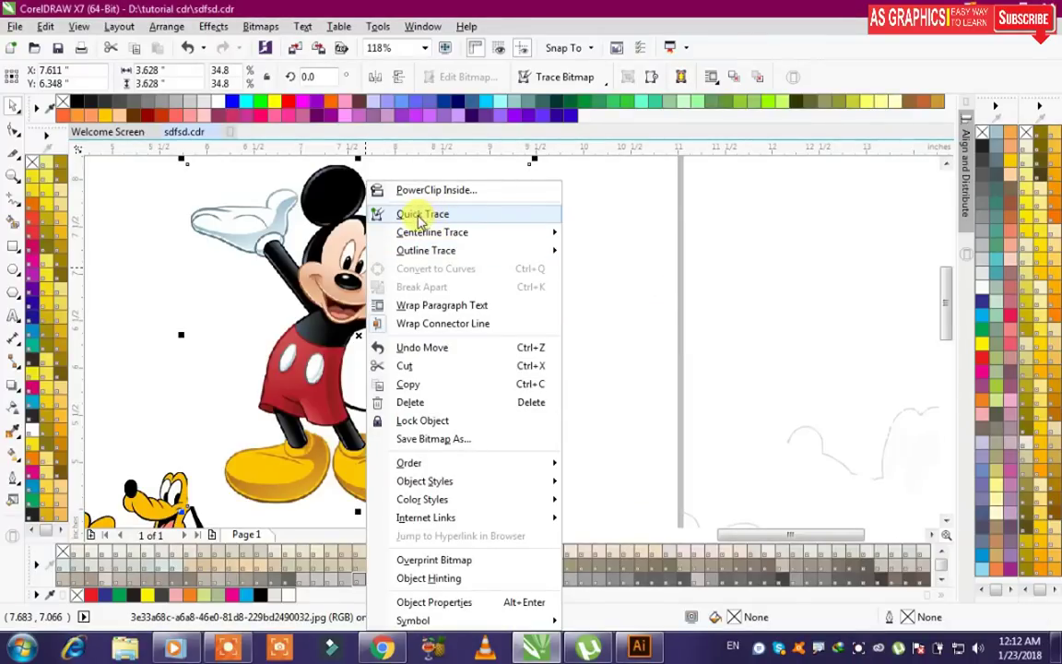
{"action": "left_click", "coordinate": [421, 216]}
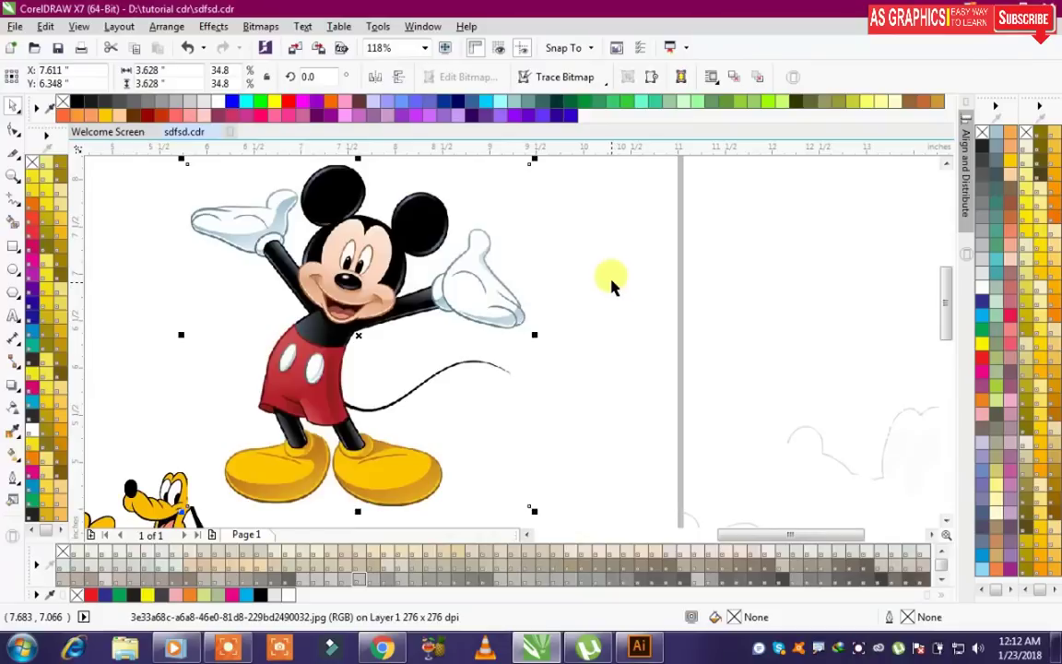
Step: Move the traced Mickey off the original to the right of the page and place the original bitmap beside it
{"action": "left_click", "coordinate": [726, 325]}
{"action": "left_click", "coordinate": [353, 269]}
{"action": "mouse_move", "coordinate": [327, 277]}
{"action": "left_mouse_down"}
{"action": "mouse_move", "coordinate": [723, 256]}
{"action": "mouse_move", "coordinate": [736, 269]}
{"action": "left_mouse_up"}
{"action": "scroll", "coordinate": [287, 279], "scroll_direction": "down", "scroll_amount": 2}
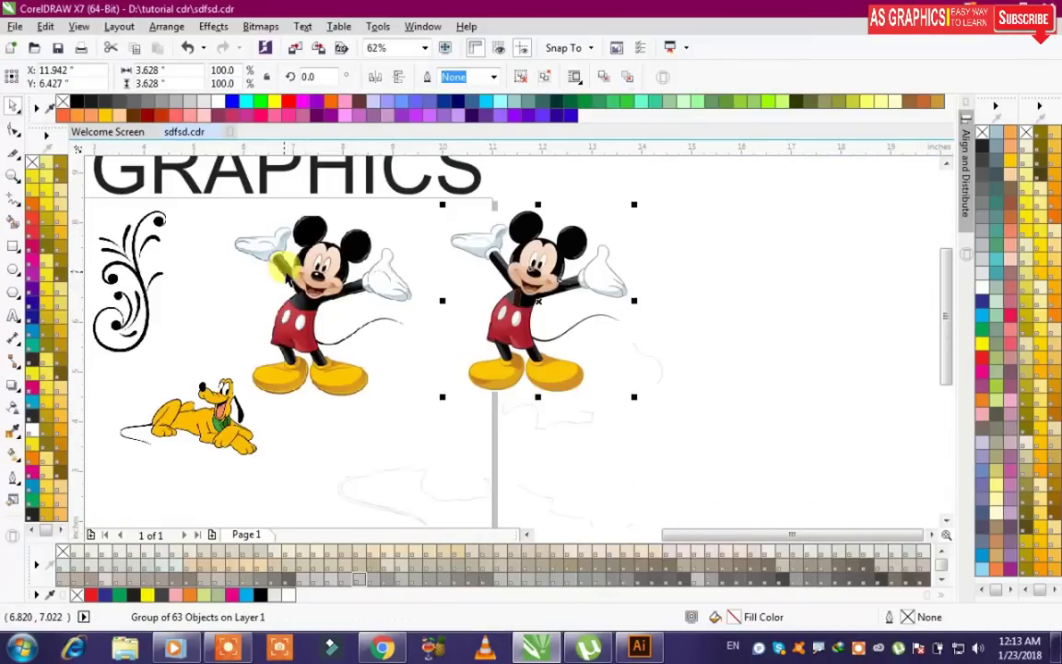
{"action": "left_click", "coordinate": [277, 247]}
{"action": "left_click_drag", "start_coordinate": [517, 266], "coordinate": [758, 275]}
{"action": "left_click_drag", "start_coordinate": [339, 288], "coordinate": [552, 314]}
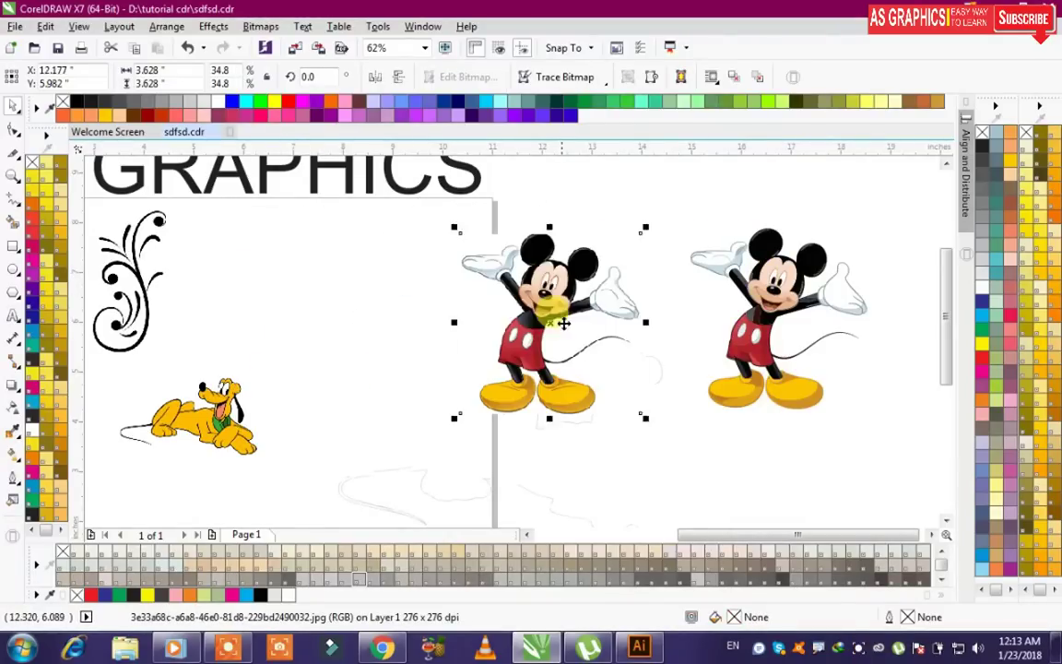
Step: Scale the ornaments and small cartoons down to about 46% at the page's upper left corner and move both Mickeys into the page
{"action": "left_click", "coordinate": [396, 351]}
{"action": "scroll", "coordinate": [304, 308], "scroll_direction": "down", "scroll_amount": 2}
{"action": "left_click_drag", "start_coordinate": [83, 237], "coordinate": [218, 324]}
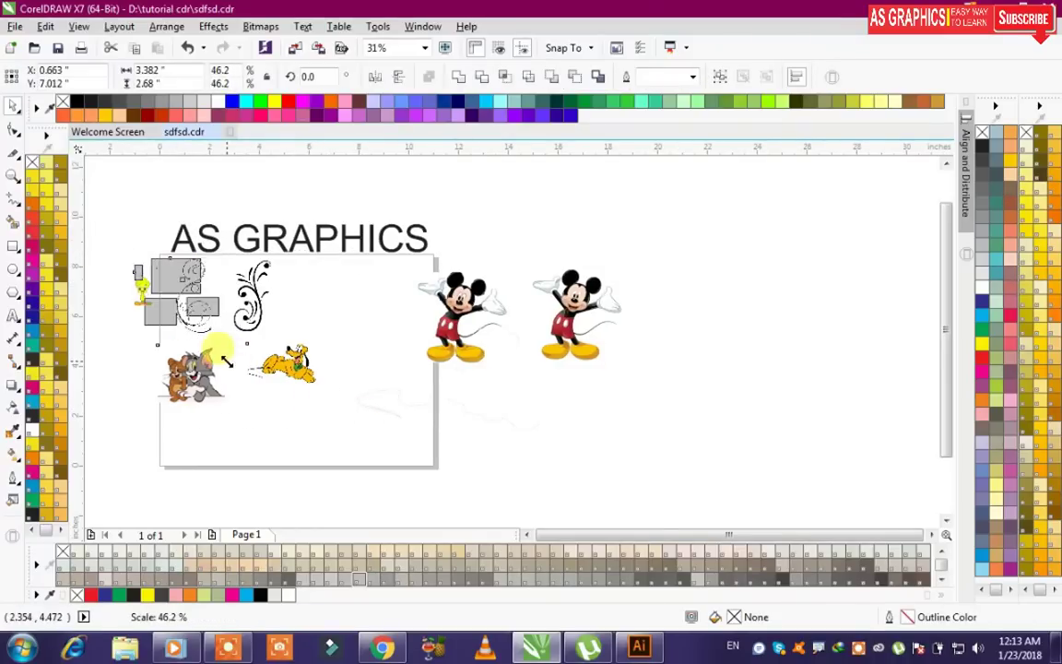
{"action": "left_click", "coordinate": [631, 379]}
{"action": "left_click_drag", "start_coordinate": [652, 410], "coordinate": [372, 247]}
{"action": "left_click_drag", "start_coordinate": [474, 301], "coordinate": [308, 351]}
Step: Delete a stray white curve near the lower left corner of the page
{"action": "left_click", "coordinate": [196, 456]}
{"action": "left_click", "coordinate": [242, 447]}
{"action": "key", "text": "Delete"}
{"action": "left_click", "coordinate": [236, 435]}
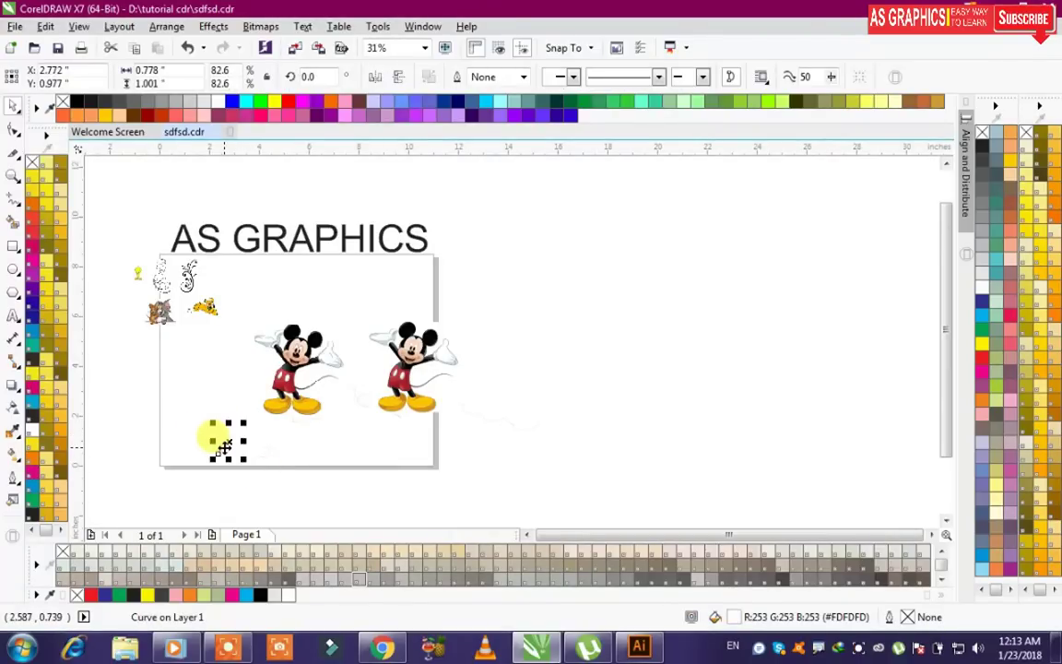
{"action": "left_click", "coordinate": [265, 418]}
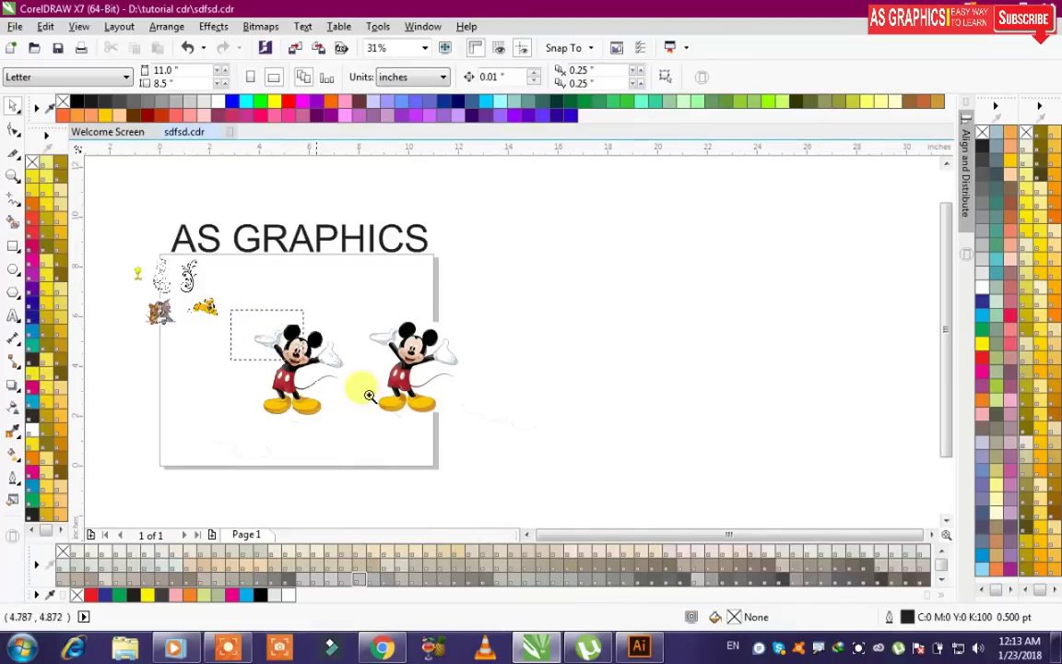
Step: Shift the original Mickey bitmap and the traced group slightly up and to the left, keeping them side by side
{"action": "scroll", "coordinate": [368, 396], "scroll_direction": "up", "scroll_amount": 3}
{"action": "left_click", "coordinate": [609, 231]}
{"action": "left_click_drag", "start_coordinate": [314, 313], "coordinate": [286, 297]}
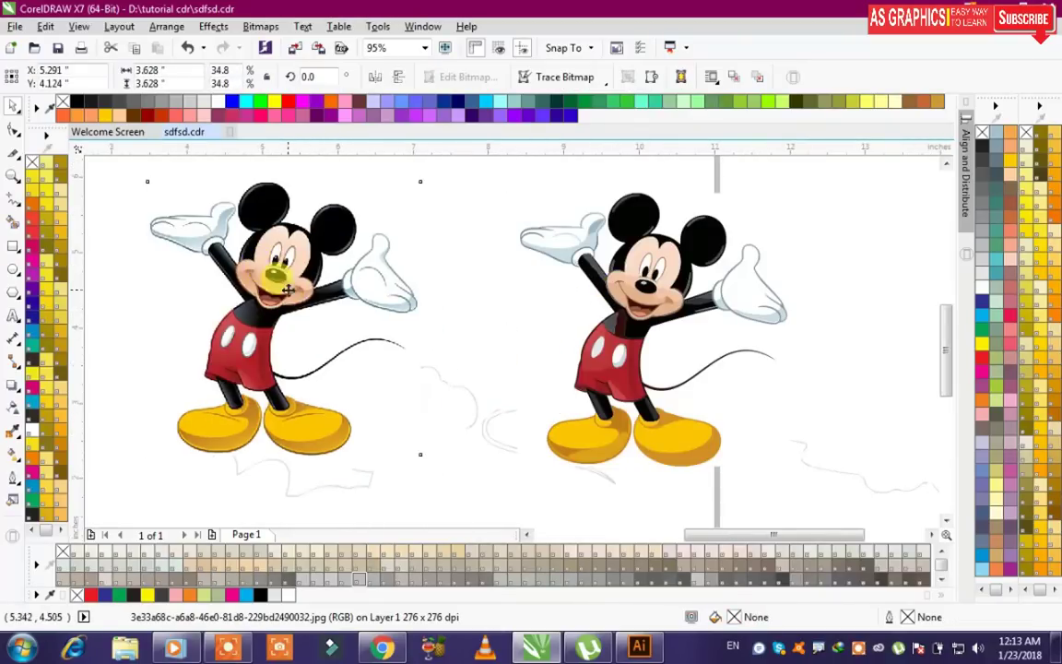
{"action": "left_click_drag", "start_coordinate": [222, 236], "coordinate": [200, 226]}
{"action": "left_click", "coordinate": [632, 301]}
{"action": "left_click_drag", "start_coordinate": [651, 274], "coordinate": [632, 264]}
{"action": "scroll", "coordinate": [398, 351], "scroll_direction": "down", "scroll_amount": 2}
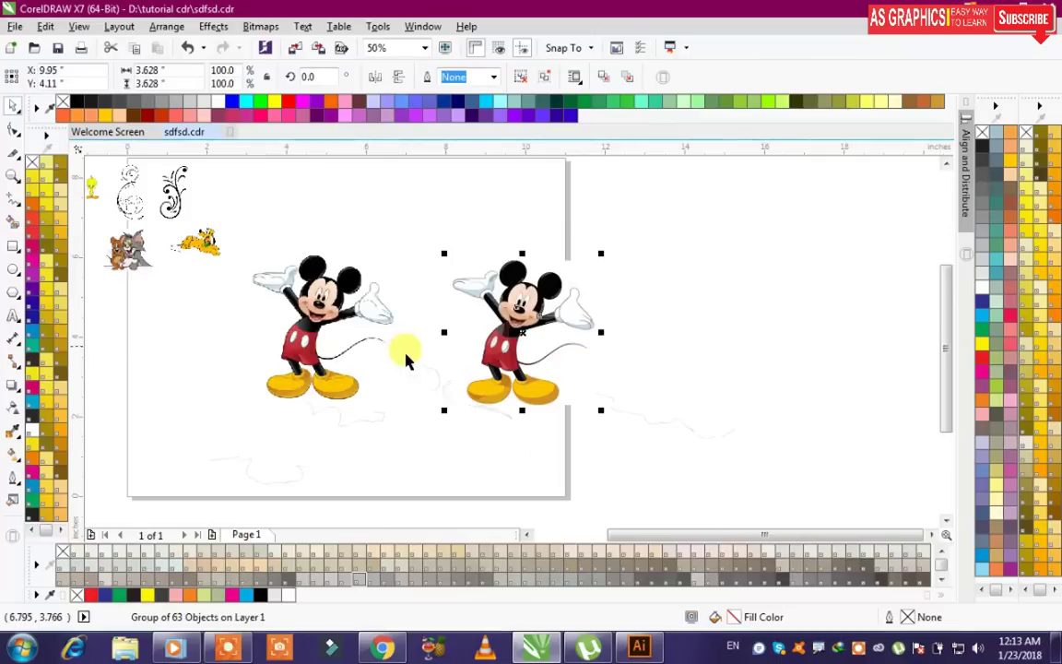
Step: Delete the faint stray curves below the two Mickeys and select the traced group
{"action": "left_click_drag", "start_coordinate": [593, 505], "coordinate": [125, 348]}
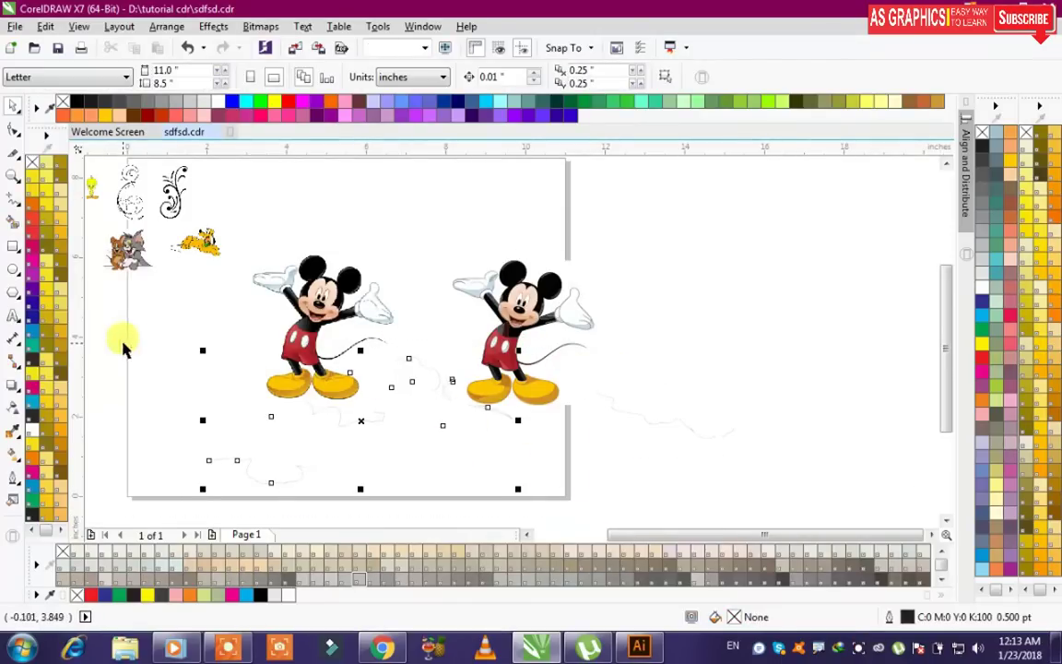
{"action": "left_click", "coordinate": [436, 438]}
{"action": "left_click", "coordinate": [453, 304]}
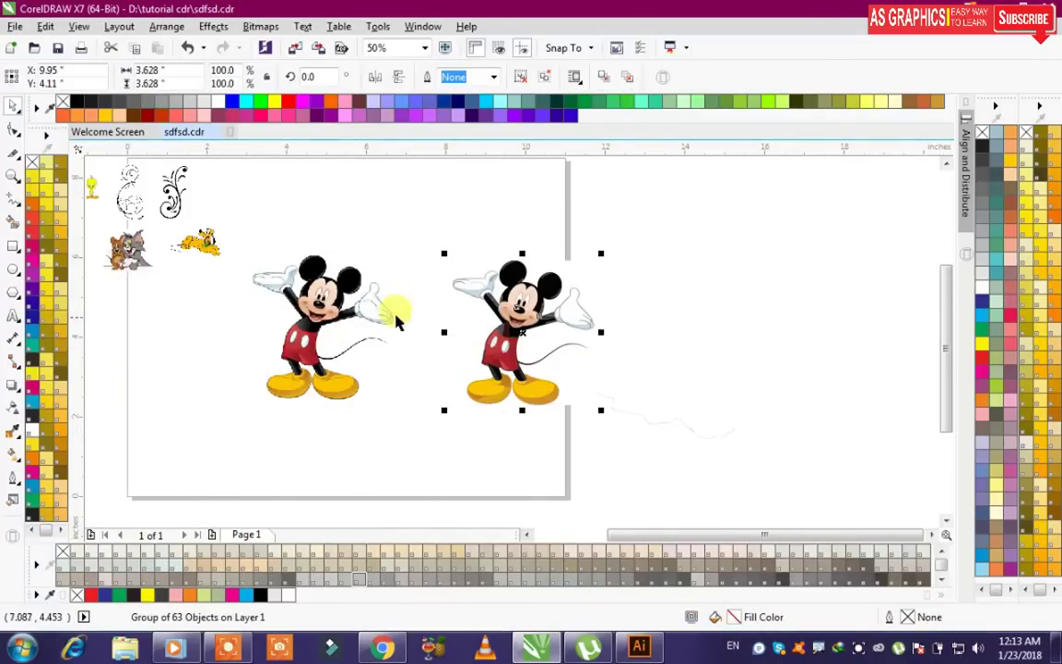
Step: Compare the traced Mickey with the original bitmap up close, especially the face, dark chest and red shorts
{"action": "left_click_drag", "start_coordinate": [437, 238], "coordinate": [636, 452]}
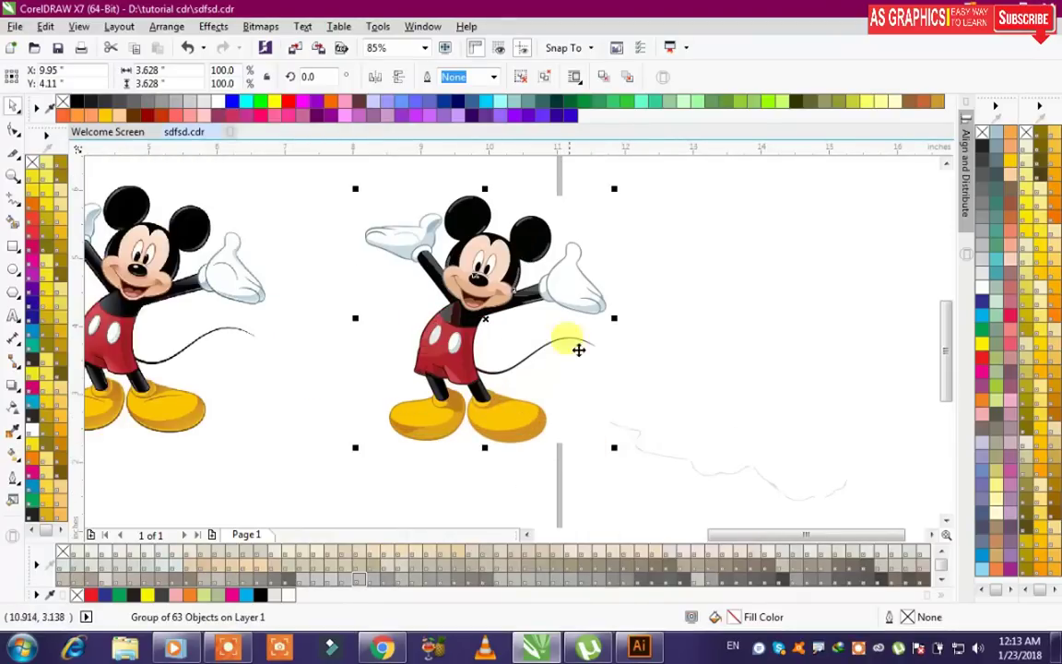
{"action": "left_click", "coordinate": [399, 312]}
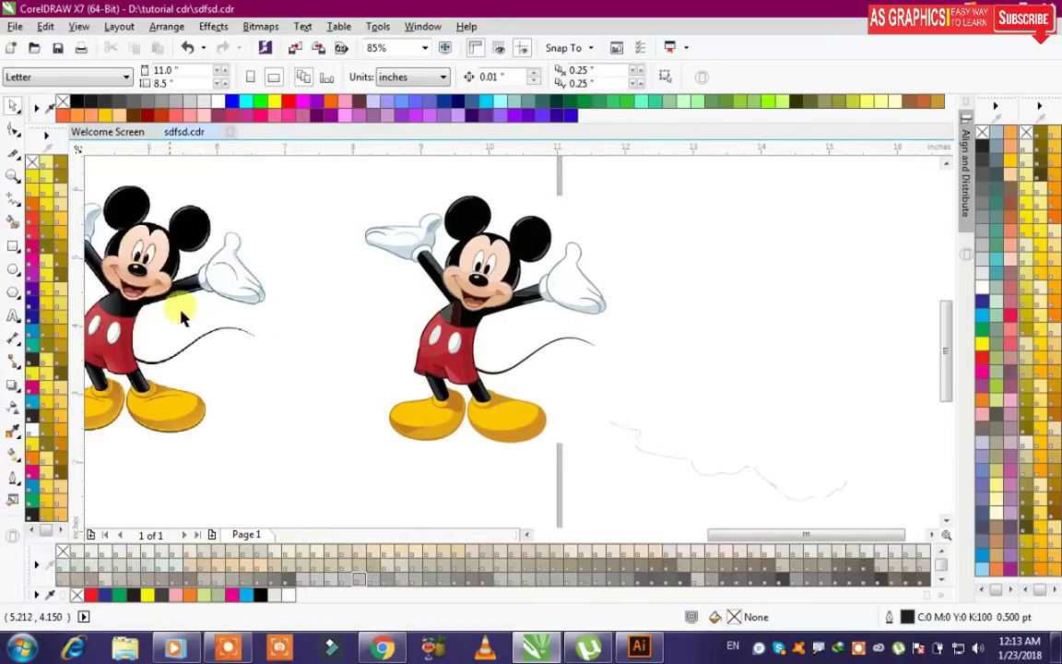
{"action": "scroll", "coordinate": [200, 311], "scroll_direction": "down", "scroll_amount": 2}
{"action": "scroll", "coordinate": [145, 294], "scroll_direction": "up", "scroll_amount": 5}
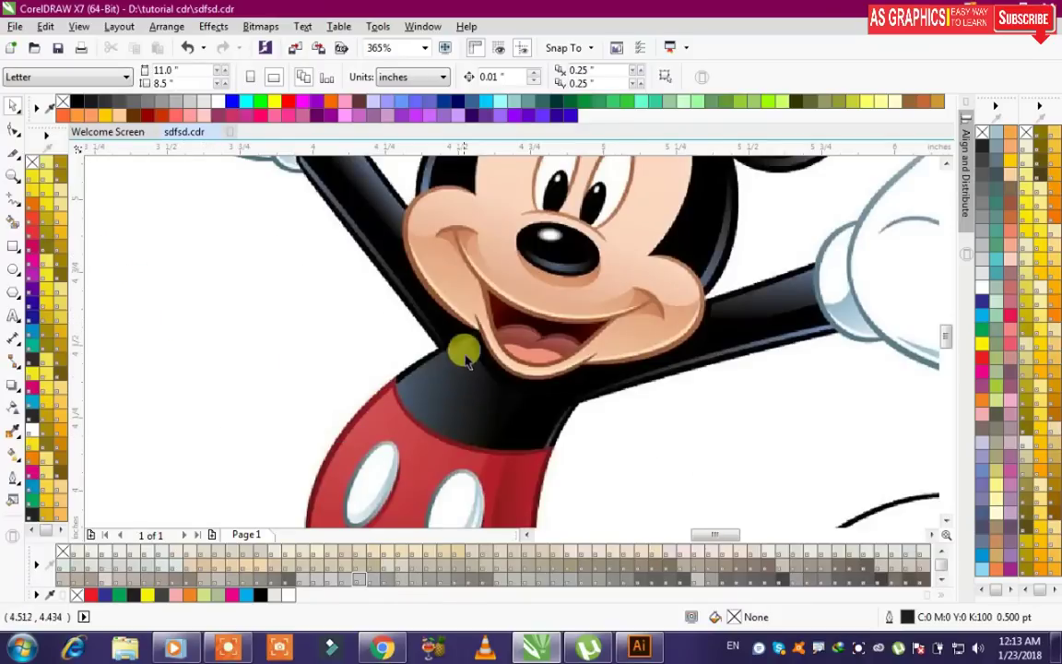
{"action": "scroll", "coordinate": [365, 325], "scroll_direction": "down", "scroll_amount": 2}
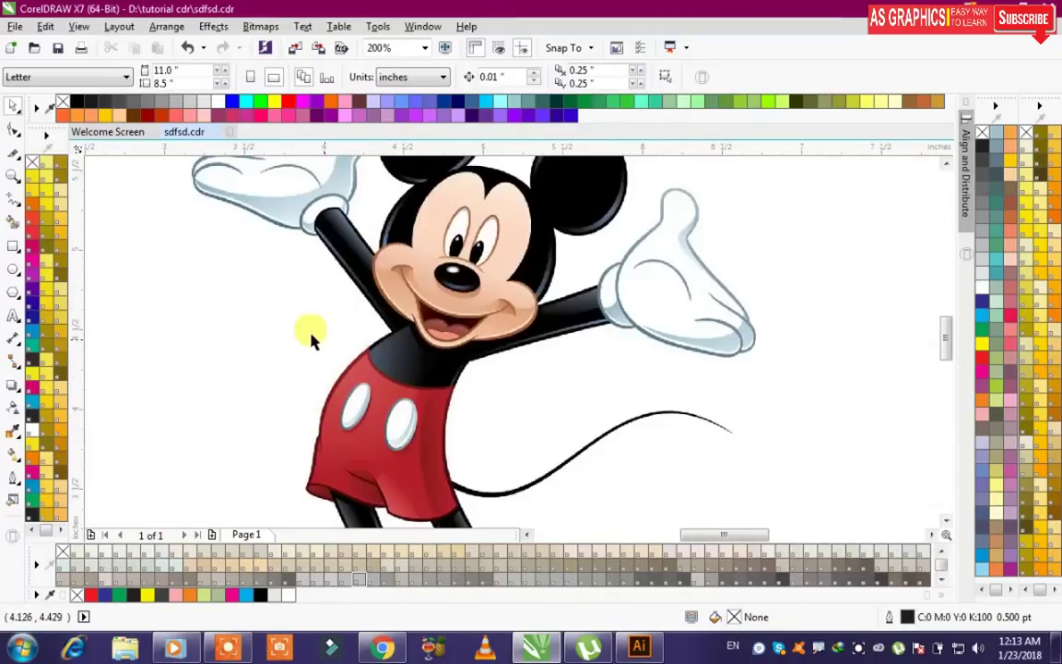
{"action": "scroll", "coordinate": [312, 341], "scroll_direction": "down", "scroll_amount": 3}
{"action": "scroll", "coordinate": [499, 325], "scroll_direction": "up", "scroll_amount": 4}
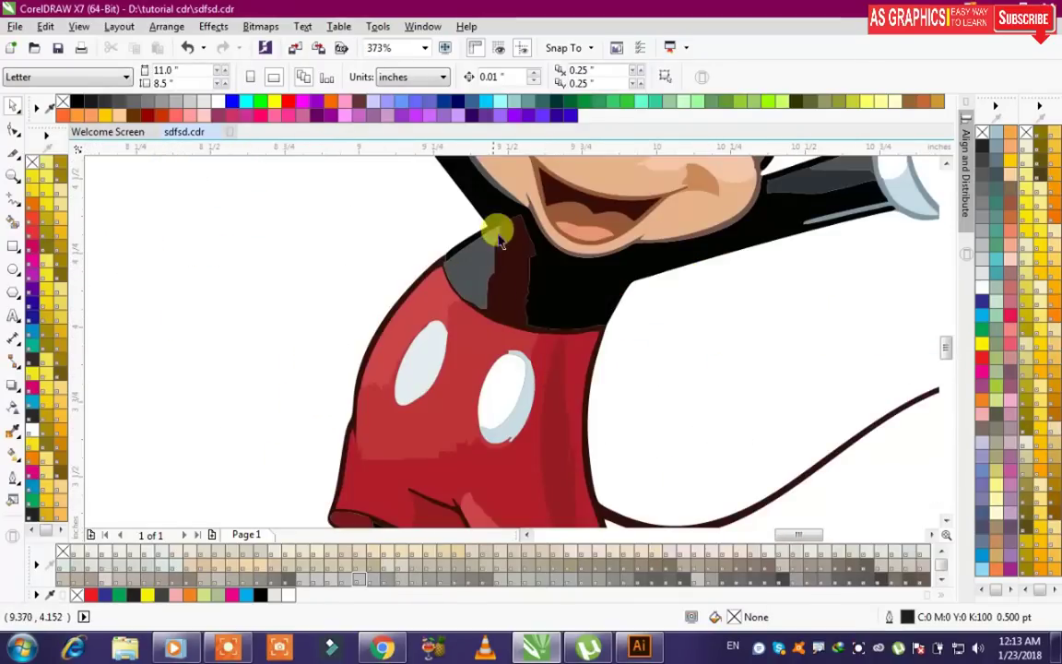
Step: Ungroup the traced Mickey into its separate objects
{"action": "left_click", "coordinate": [495, 277]}
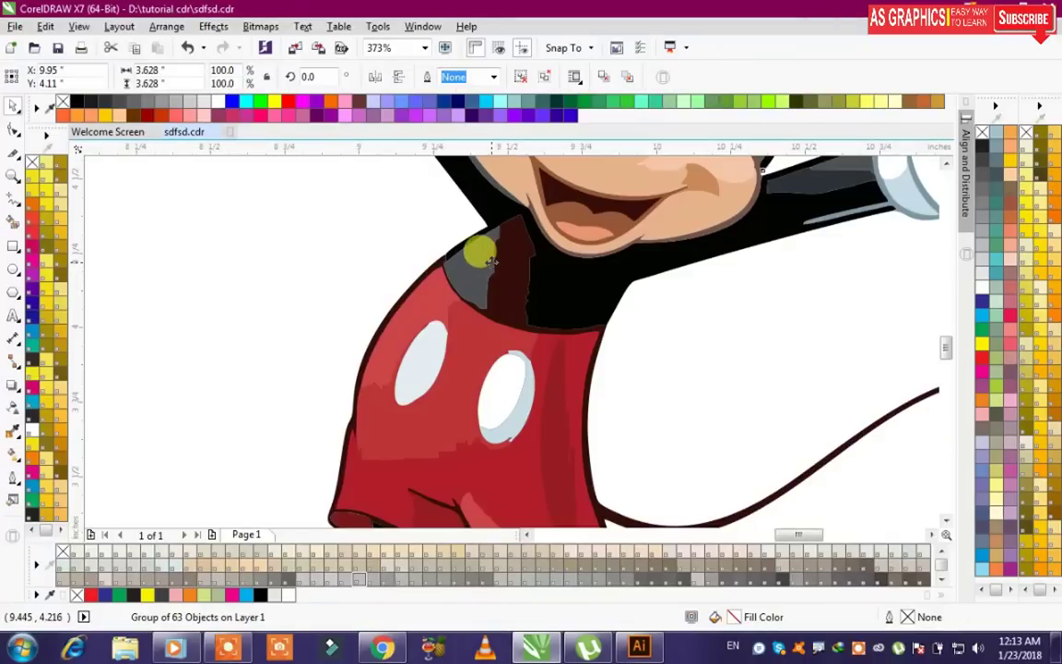
{"action": "scroll", "coordinate": [496, 255], "scroll_direction": "down", "scroll_amount": 4}
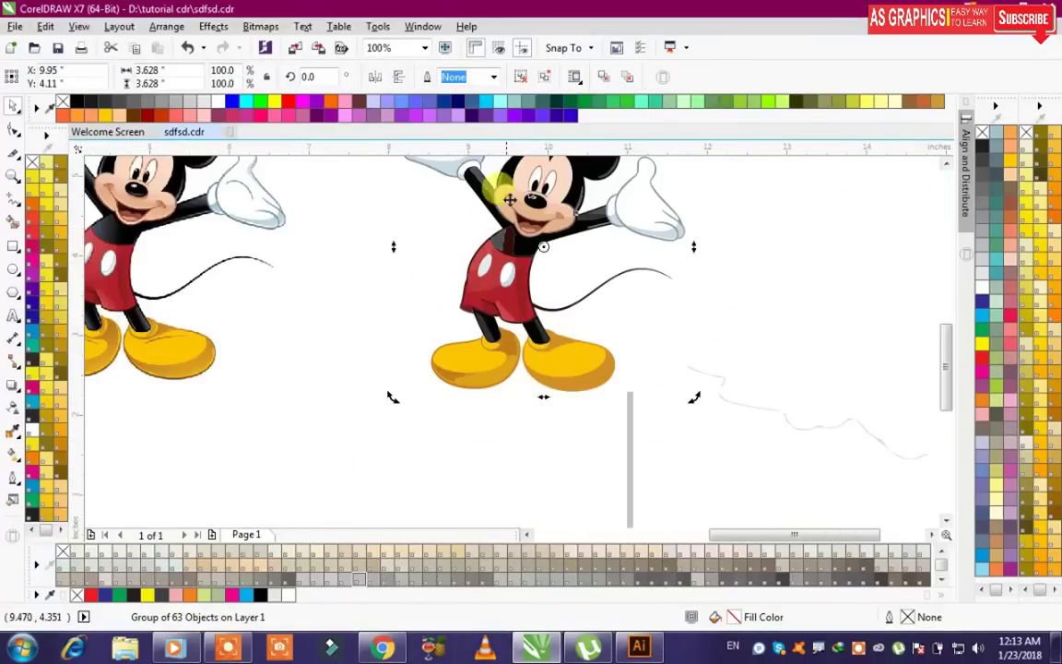
{"action": "left_click", "coordinate": [520, 78]}
{"action": "left_click", "coordinate": [809, 385]}
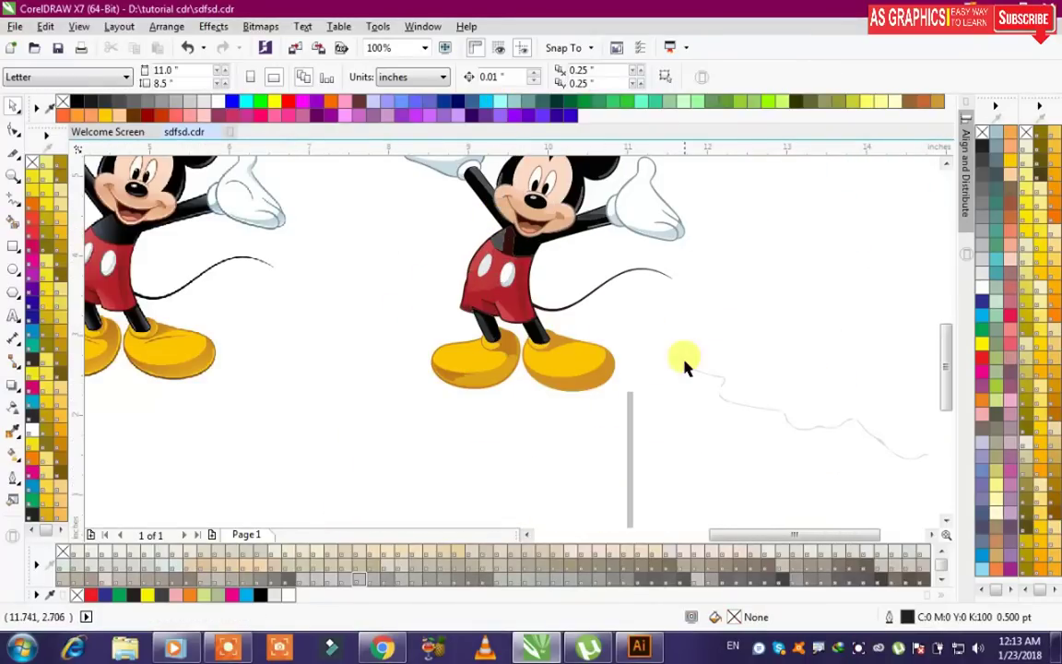
Step: Try to move the white background piece on the right side of the traced Mickey away from the figure
{"action": "left_click", "coordinate": [946, 163]}
{"action": "left_click", "coordinate": [623, 400]}
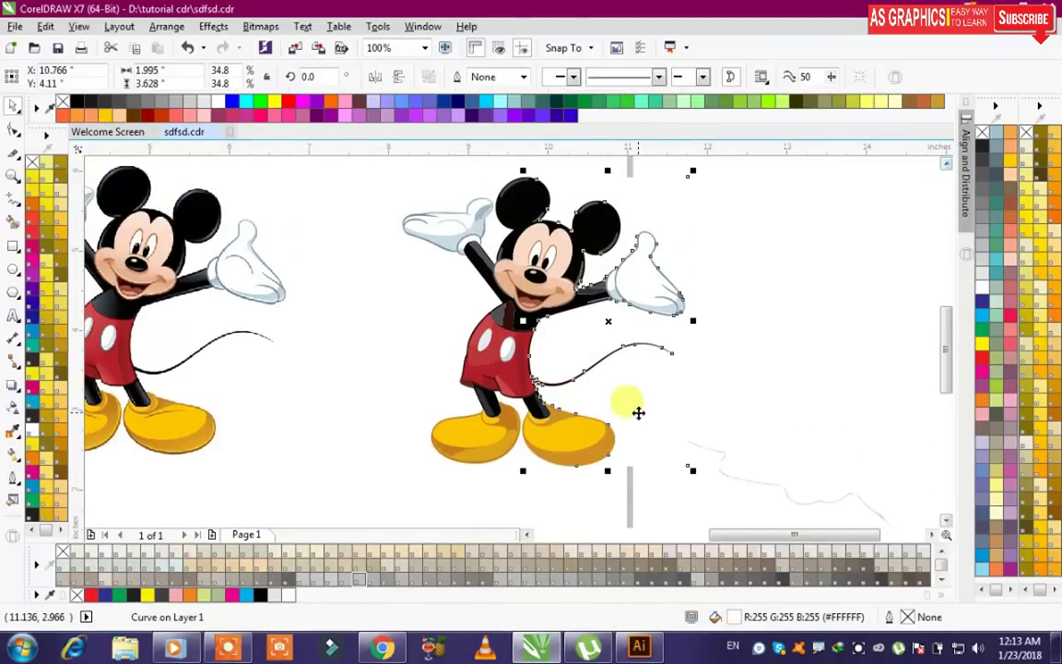
{"action": "left_click", "coordinate": [670, 420]}
{"action": "left_click_drag", "start_coordinate": [636, 415], "coordinate": [845, 412]}
{"action": "key", "text": "ctrl+z"}
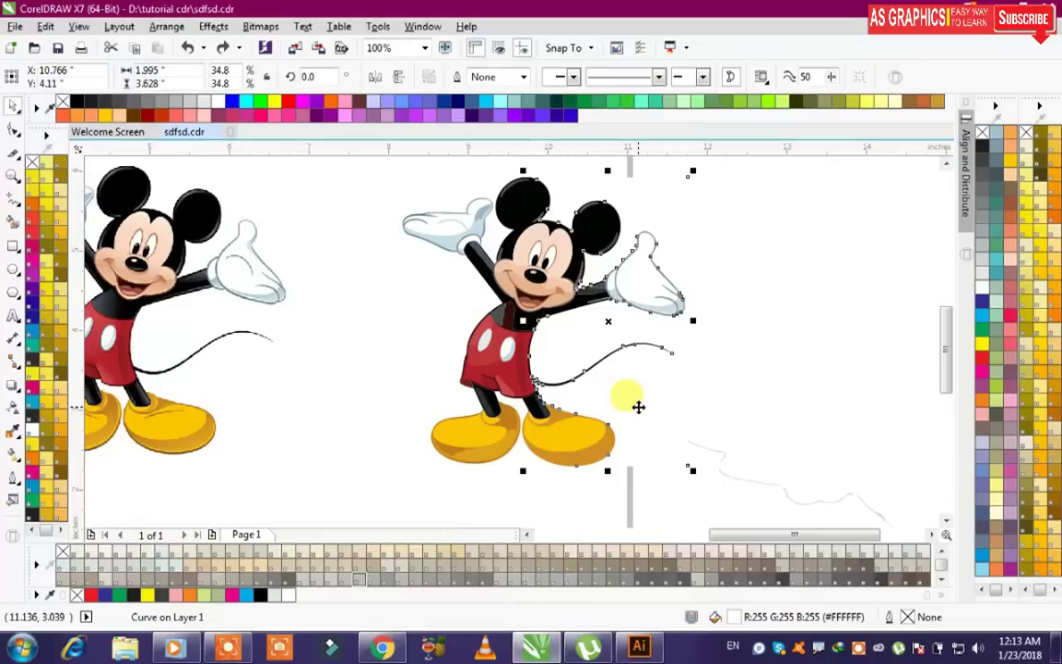
Step: Move the white background piece on the traced Mickey's right side about 2.5 inches to the right, clear of the figure
{"action": "left_click", "coordinate": [699, 415]}
{"action": "left_click_drag", "start_coordinate": [623, 410], "coordinate": [806, 412]}
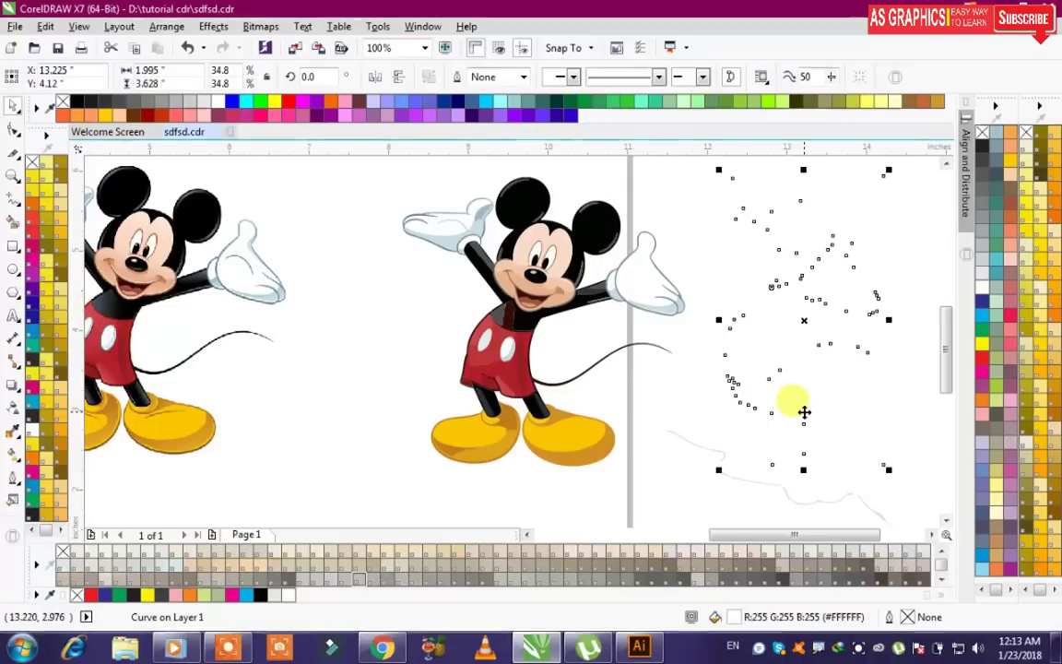
{"action": "left_click", "coordinate": [802, 416]}
Step: Move the original Mickey bitmap farther left, away from the traced figure
{"action": "left_click", "coordinate": [308, 311]}
{"action": "left_click_drag", "start_coordinate": [308, 310], "coordinate": [200, 295]}
{"action": "left_click", "coordinate": [477, 329]}
{"action": "left_click", "coordinate": [414, 324]}
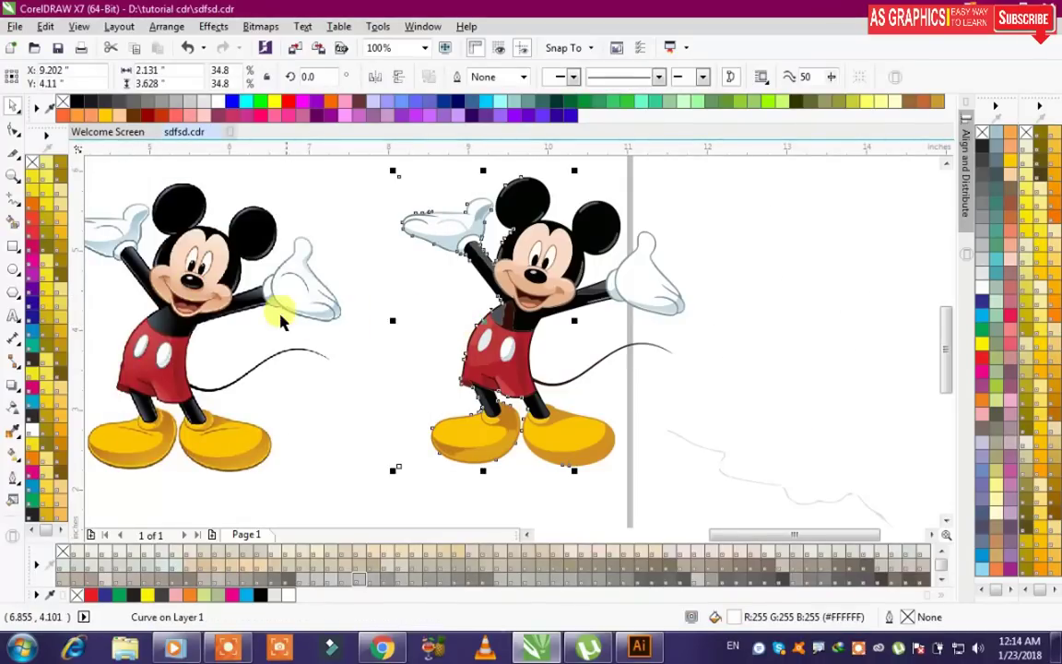
{"action": "left_click", "coordinate": [275, 287]}
{"action": "left_click_drag", "start_coordinate": [275, 287], "coordinate": [136, 296]}
Step: Pull the white background piece on the traced Mickey's left side clear of the figure and delete it
{"action": "left_click", "coordinate": [427, 293]}
{"action": "left_click", "coordinate": [427, 293]}
{"action": "mouse_move", "coordinate": [420, 289]}
{"action": "left_mouse_down"}
{"action": "mouse_move", "coordinate": [301, 299]}
{"action": "mouse_move", "coordinate": [268, 286]}
{"action": "left_mouse_up"}
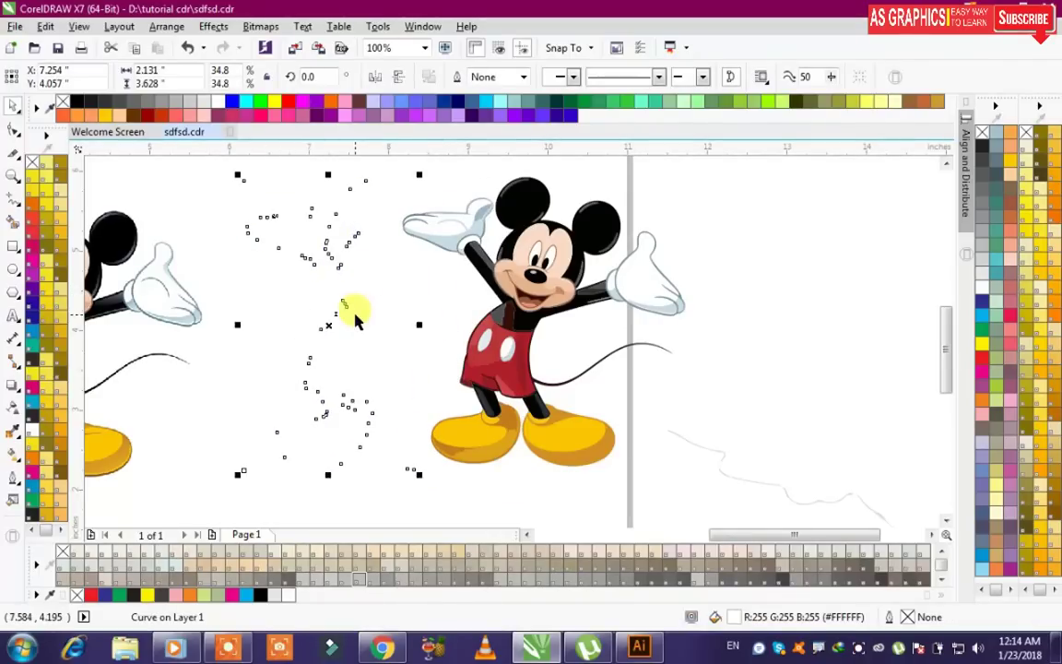
{"action": "key", "text": "Delete"}
{"action": "left_click", "coordinate": [434, 232]}
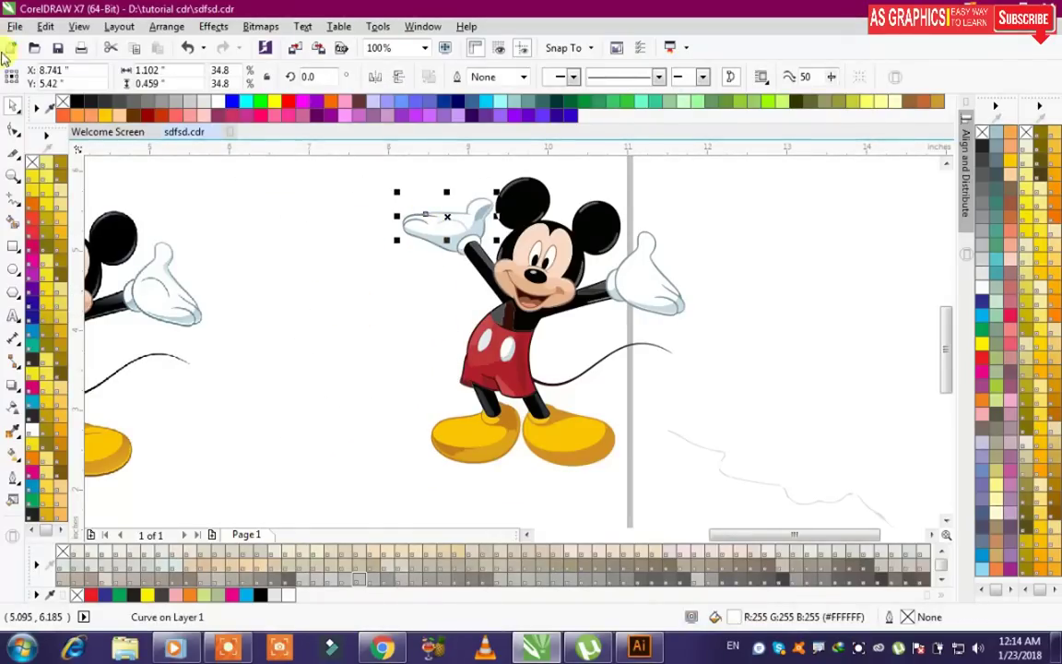
{"action": "left_click", "coordinate": [402, 241]}
{"action": "left_click_drag", "start_coordinate": [378, 170], "coordinate": [788, 503]}
{"action": "left_click", "coordinate": [791, 357]}
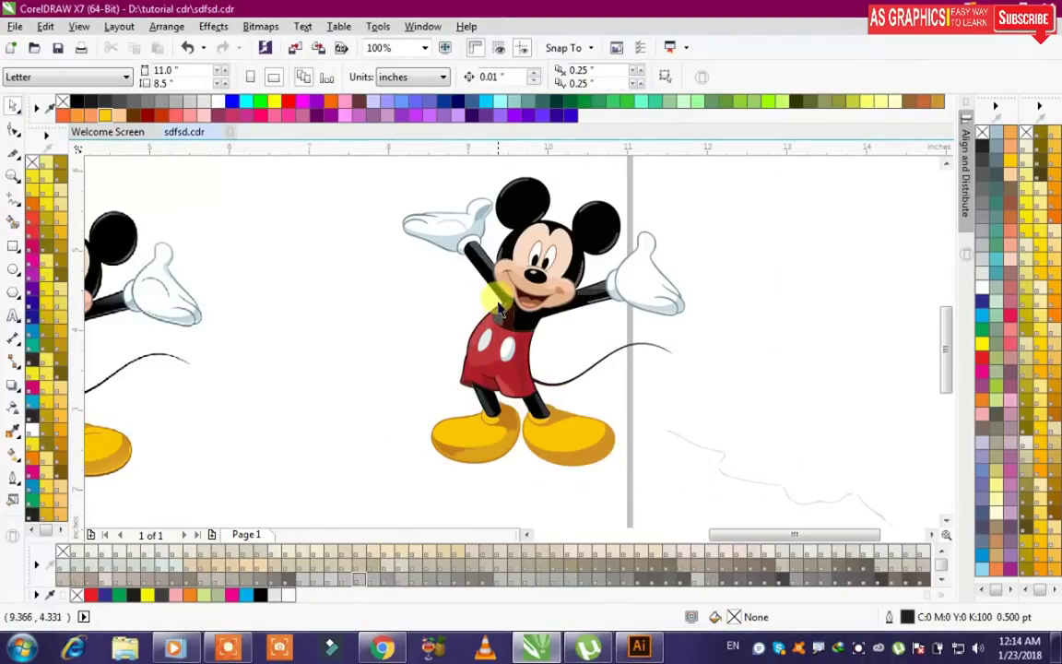
Step: Try pulling the separate red pieces of the traced shorts away from the figure
{"action": "scroll", "coordinate": [547, 362], "scroll_direction": "up", "scroll_amount": 5}
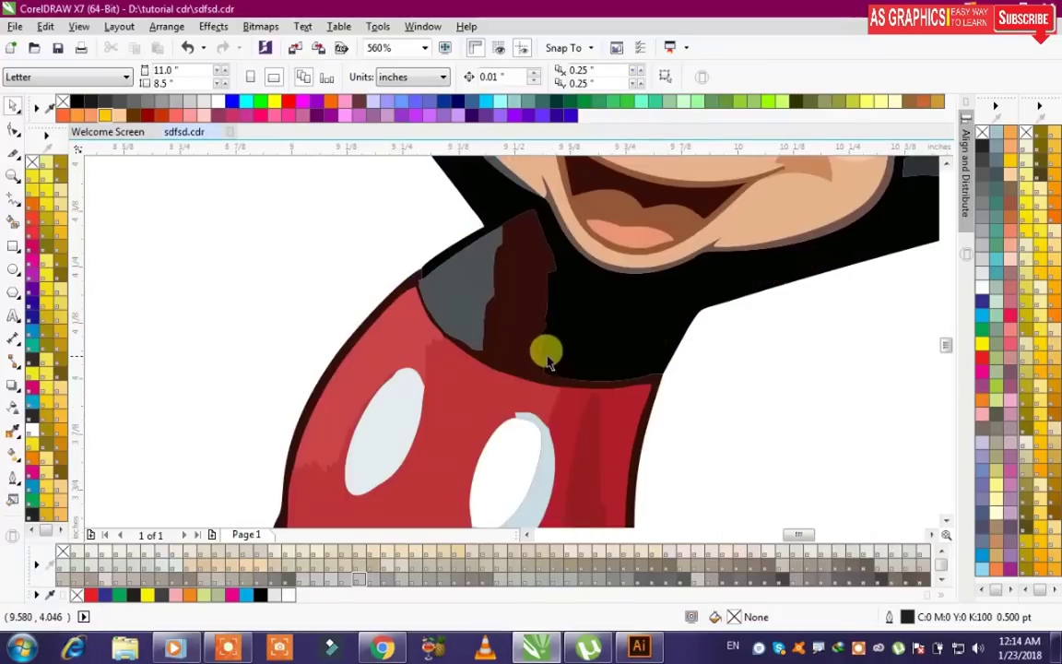
{"action": "left_click", "coordinate": [481, 319]}
{"action": "left_click", "coordinate": [409, 334]}
{"action": "scroll", "coordinate": [362, 269], "scroll_direction": "down", "scroll_amount": 2}
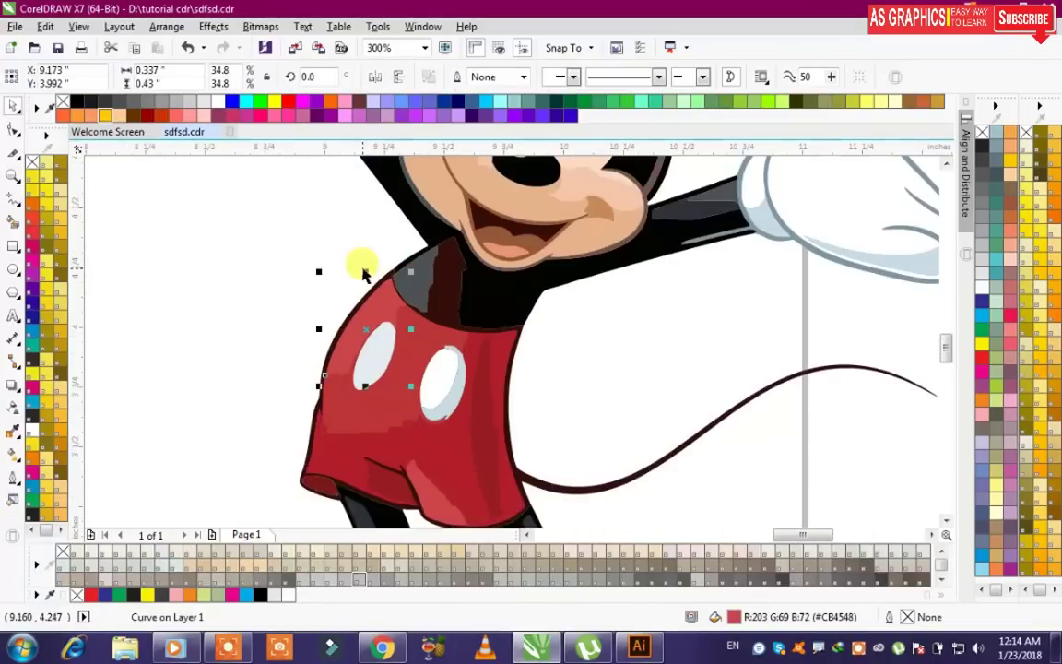
{"action": "scroll", "coordinate": [364, 274], "scroll_direction": "down", "scroll_amount": 1}
{"action": "left_click_drag", "start_coordinate": [361, 312], "coordinate": [495, 426]}
{"action": "left_click", "coordinate": [322, 280]}
{"action": "left_click_drag", "start_coordinate": [438, 237], "coordinate": [227, 238]}
{"action": "left_click_drag", "start_coordinate": [450, 325], "coordinate": [168, 353]}
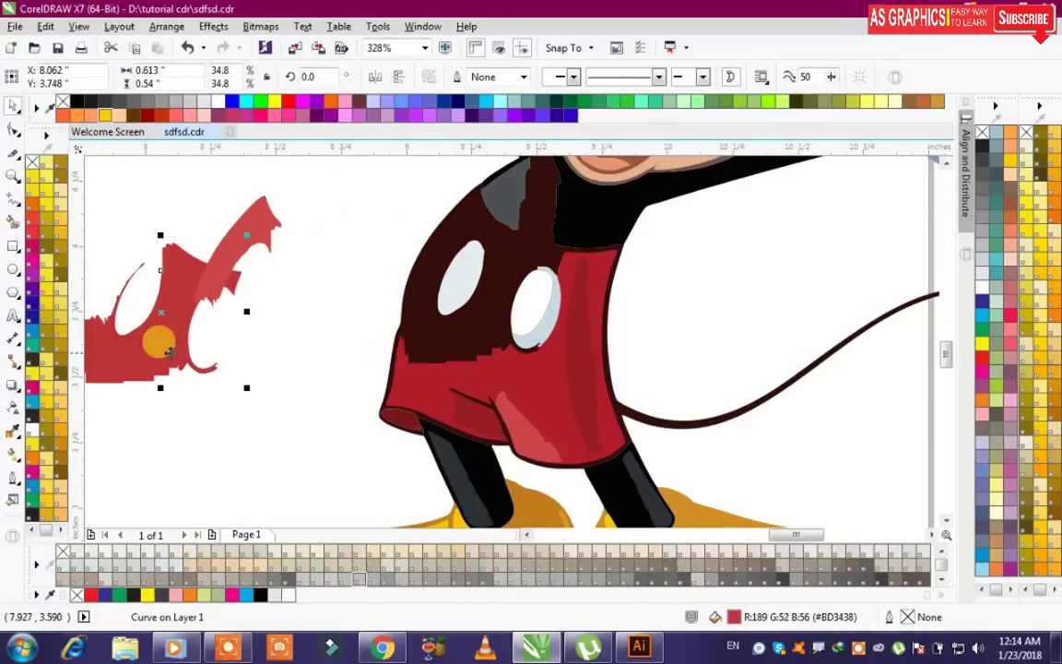
{"action": "left_click_drag", "start_coordinate": [426, 385], "coordinate": [327, 399]}
{"action": "left_click_drag", "start_coordinate": [588, 367], "coordinate": [741, 315]}
Step: Undo the moves of the red shorts pieces
{"action": "key", "text": "ctrl+z"}
{"action": "key", "text": "ctrl+z"}
{"action": "key", "text": "ctrl+z"}
{"action": "key", "text": "ctrl+z"}
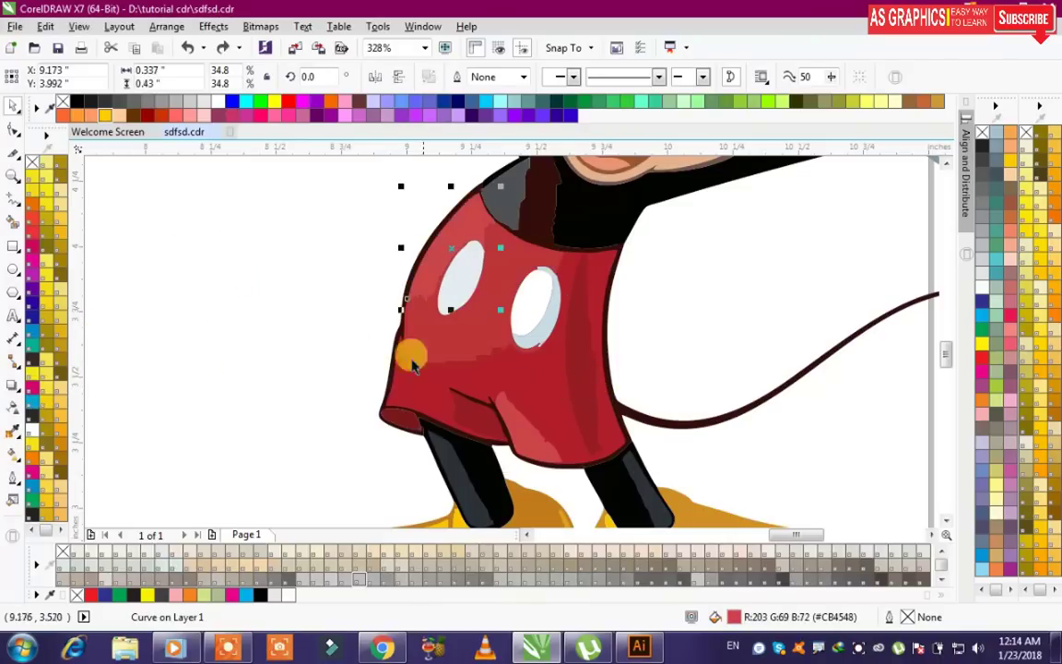
Step: Try moving the light red highlight and the adjoining red piece off the traced shorts, undoing the moves
{"action": "left_click", "coordinate": [308, 246]}
{"action": "scroll", "coordinate": [779, 517], "scroll_direction": "up", "scroll_amount": 1}
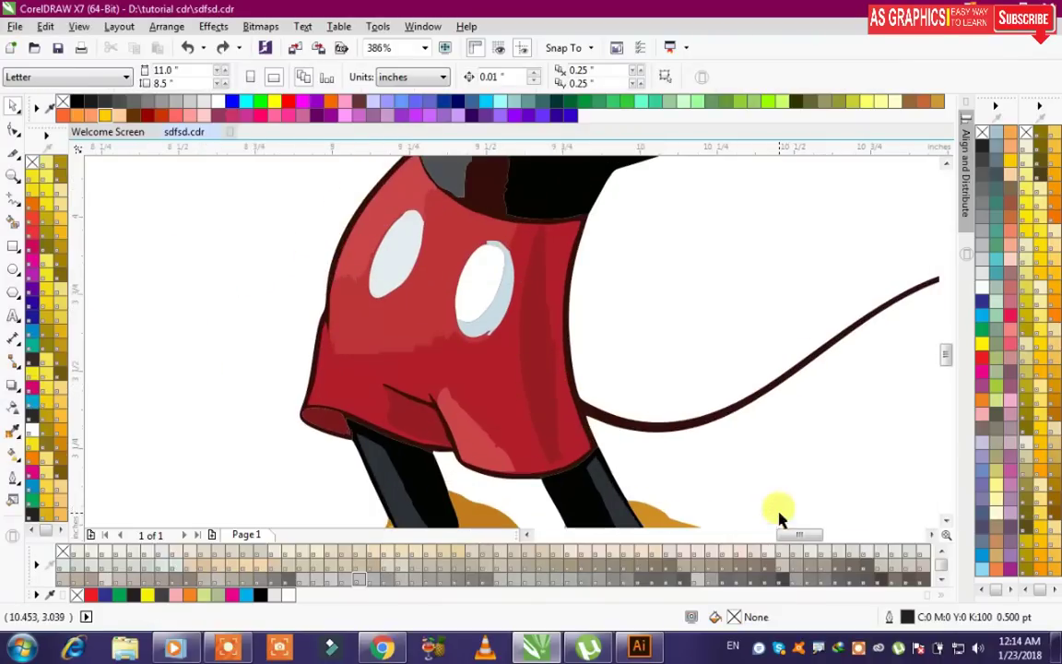
{"action": "left_click", "coordinate": [407, 208]}
{"action": "left_click_drag", "start_coordinate": [408, 208], "coordinate": [134, 251]}
{"action": "key", "text": "ctrl+z"}
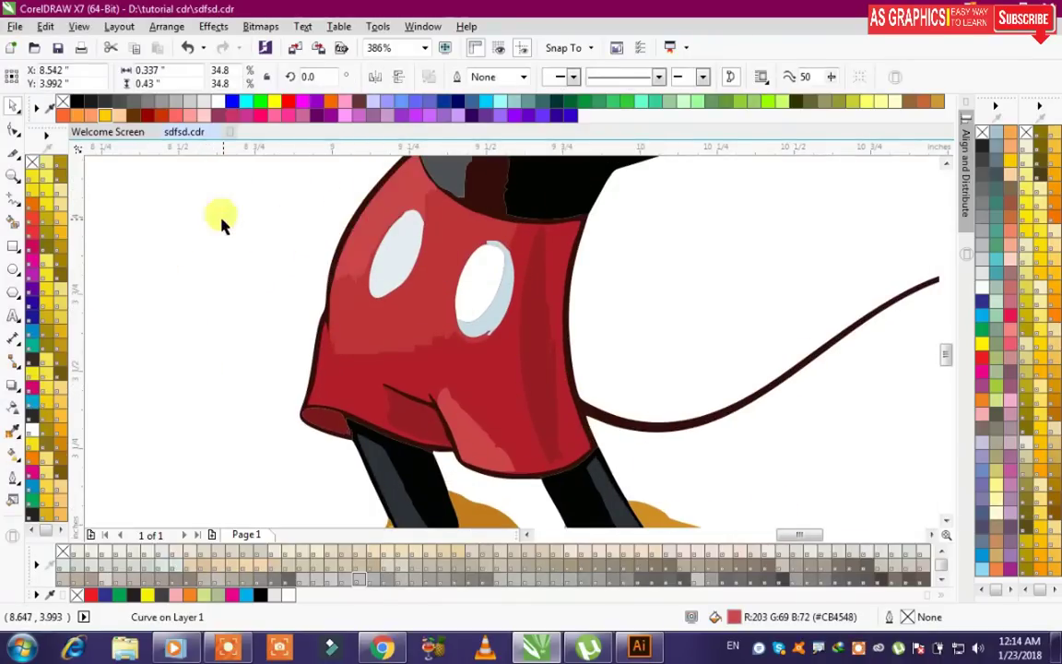
{"action": "left_click_drag", "start_coordinate": [376, 308], "coordinate": [55, 314]}
{"action": "left_click_drag", "start_coordinate": [353, 315], "coordinate": [276, 288]}
{"action": "key", "text": "ctrl+z"}
Step: Combine the light red highlight on the traced shorts with the adjoining red piece into one curve
{"action": "left_click", "coordinate": [367, 227], "text": "shift"}
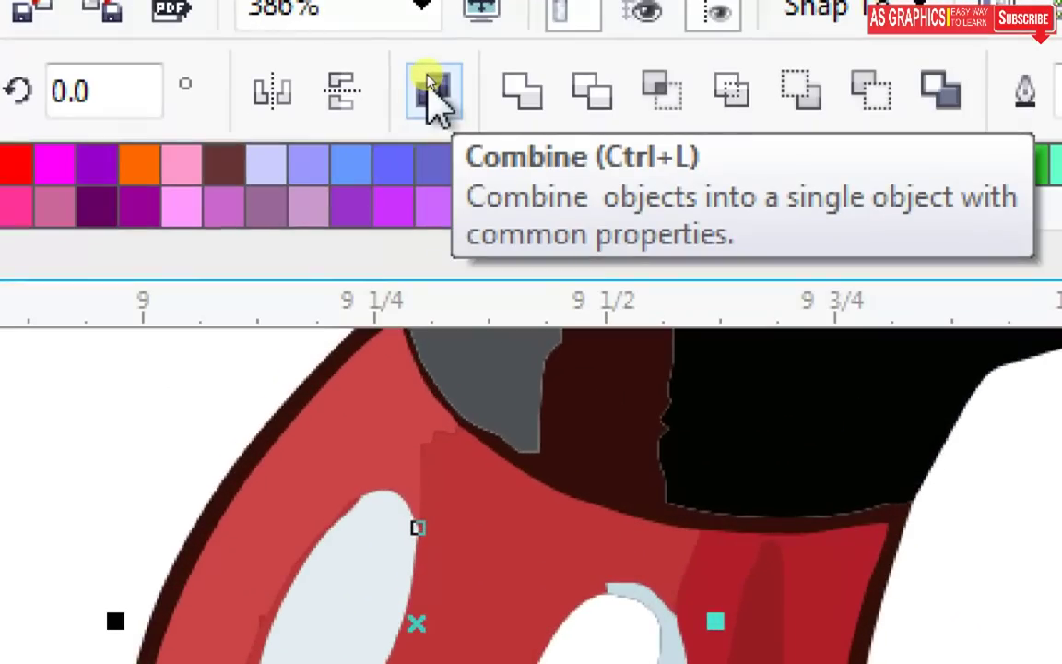
{"action": "left_click", "coordinate": [430, 86]}
{"action": "left_click", "coordinate": [137, 628]}
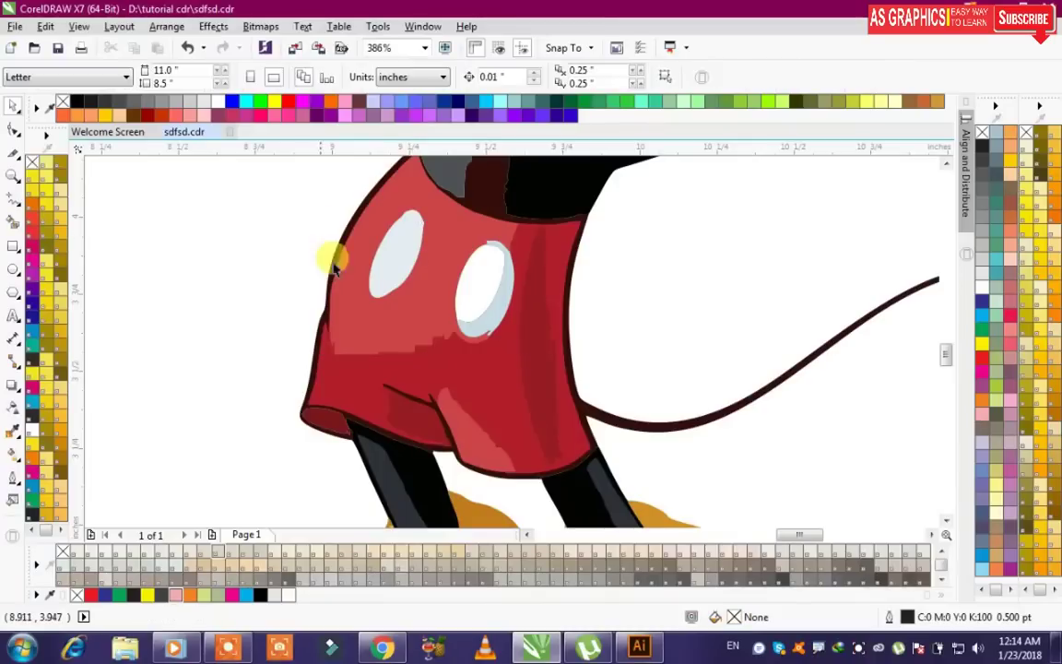
Step: Try moving the combined light red piece off the traced shorts, undoing each move
{"action": "left_click_drag", "start_coordinate": [368, 336], "coordinate": [209, 379]}
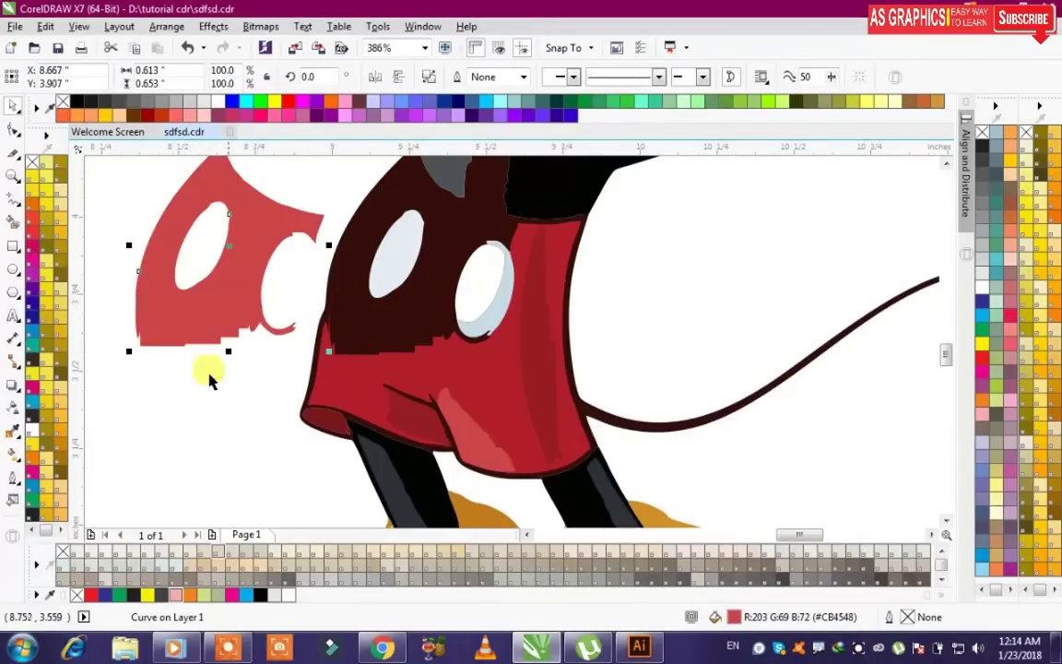
{"action": "key", "text": "ctrl+z"}
{"action": "left_click_drag", "start_coordinate": [351, 383], "coordinate": [146, 397]}
{"action": "key", "text": "ctrl+z"}
{"action": "left_click_drag", "start_coordinate": [350, 334], "coordinate": [180, 330]}
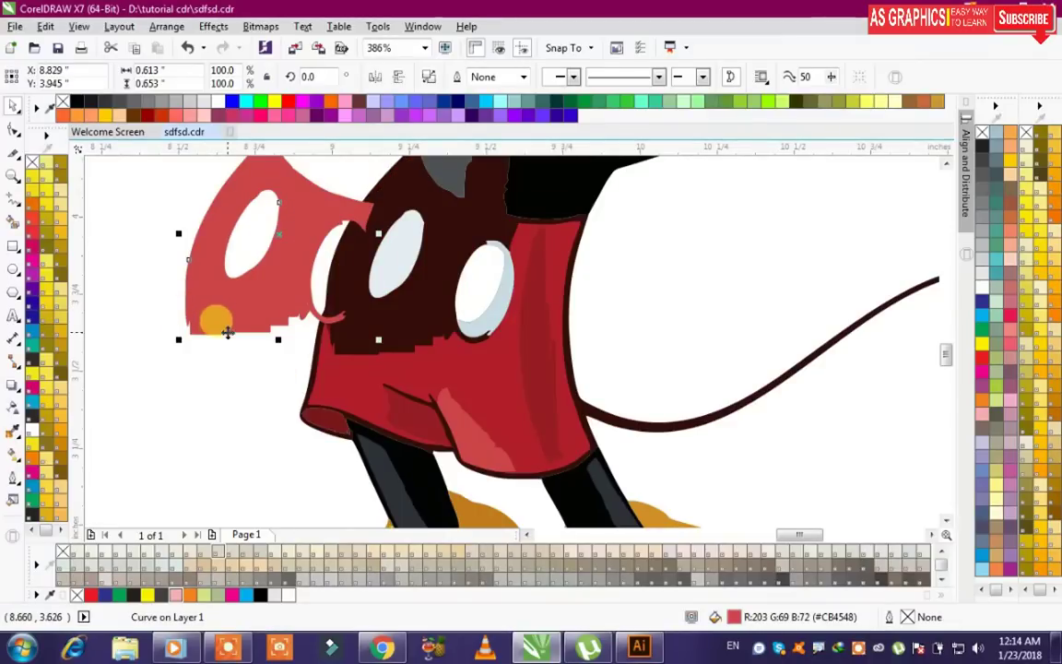
{"action": "key", "text": "ctrl+z"}
Step: Combine the light red piece with the main red piece of the shorts, test-moving the result and undoing the move
{"action": "left_click", "coordinate": [357, 360], "text": "shift"}
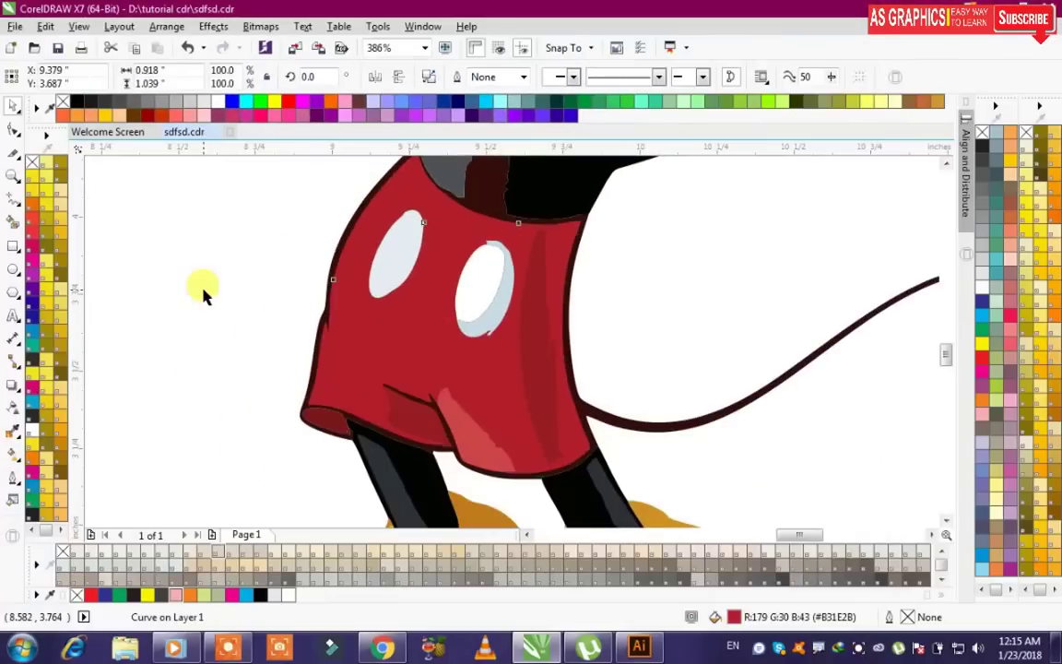
{"action": "left_click", "coordinate": [204, 288]}
{"action": "left_click_drag", "start_coordinate": [411, 371], "coordinate": [136, 376]}
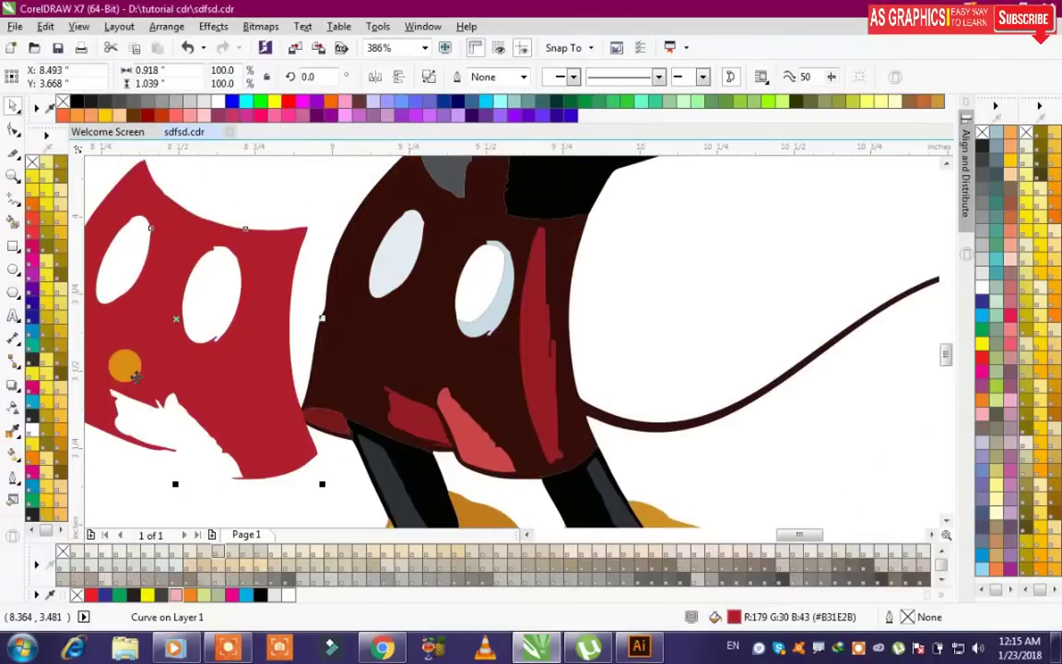
{"action": "key", "text": "ctrl+z"}
Step: Try moving the dark red fold shading at the shorts' lower edge away from the figure, undoing the moves
{"action": "left_click", "coordinate": [262, 385]}
{"action": "left_click_drag", "start_coordinate": [417, 418], "coordinate": [226, 362]}
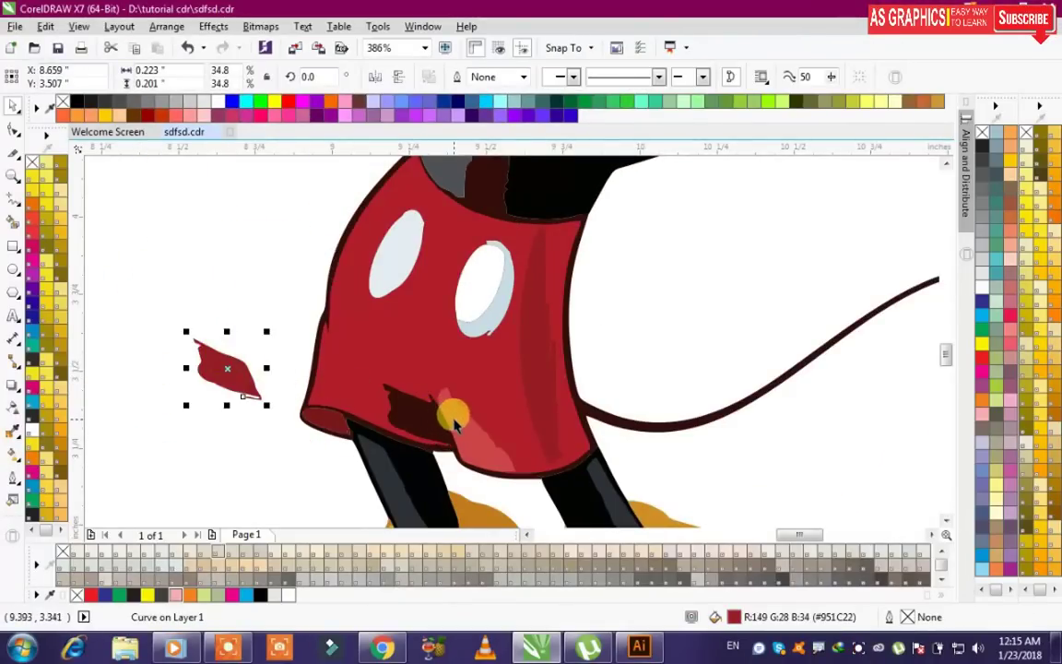
{"action": "left_click", "coordinate": [352, 350]}
{"action": "left_click", "coordinate": [353, 378]}
{"action": "left_click_drag", "start_coordinate": [230, 387], "coordinate": [211, 351]}
{"action": "key", "text": "ctrl+z"}
{"action": "left_click_drag", "start_coordinate": [378, 366], "coordinate": [292, 344]}
{"action": "key", "text": "ctrl+z"}
Step: Weld the dark red fold shading with the main red piece of the shorts
{"action": "left_click", "coordinate": [430, 415]}
{"action": "scroll", "coordinate": [382, 395], "scroll_direction": "up", "scroll_amount": 3}
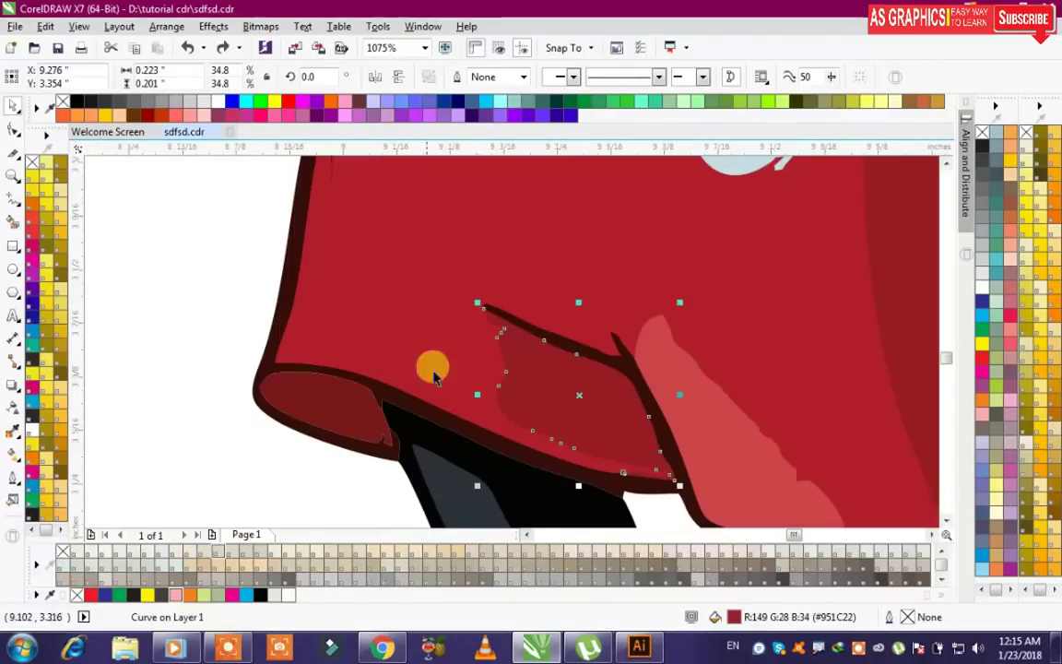
{"action": "left_click", "coordinate": [431, 355], "text": "shift"}
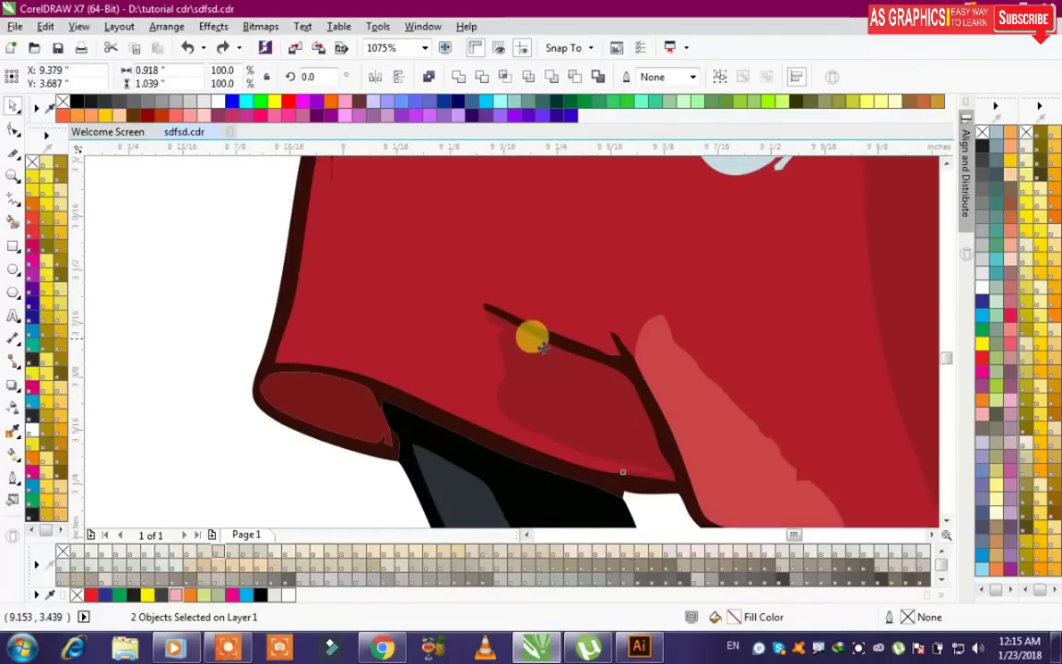
{"action": "left_click", "coordinate": [458, 80]}
Step: Try moving the merged main red shorts piece off the figure and undo the move
{"action": "scroll", "coordinate": [175, 249], "scroll_direction": "down", "scroll_amount": 2}
{"action": "scroll", "coordinate": [172, 242], "scroll_direction": "down", "scroll_amount": 1}
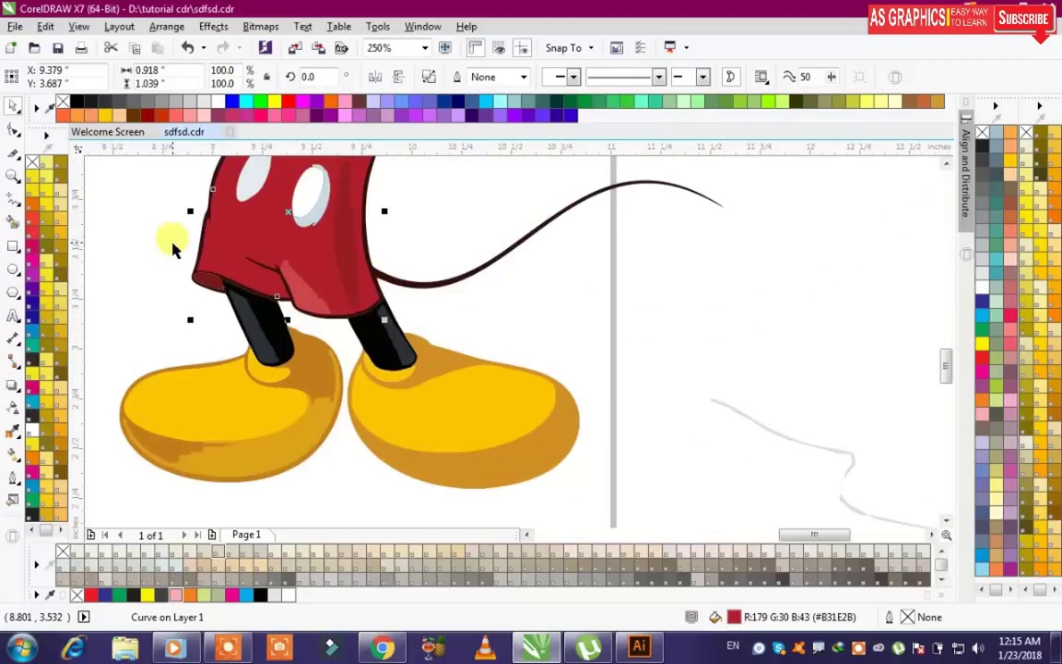
{"action": "left_click", "coordinate": [456, 311]}
{"action": "left_click_drag", "start_coordinate": [327, 277], "coordinate": [551, 244]}
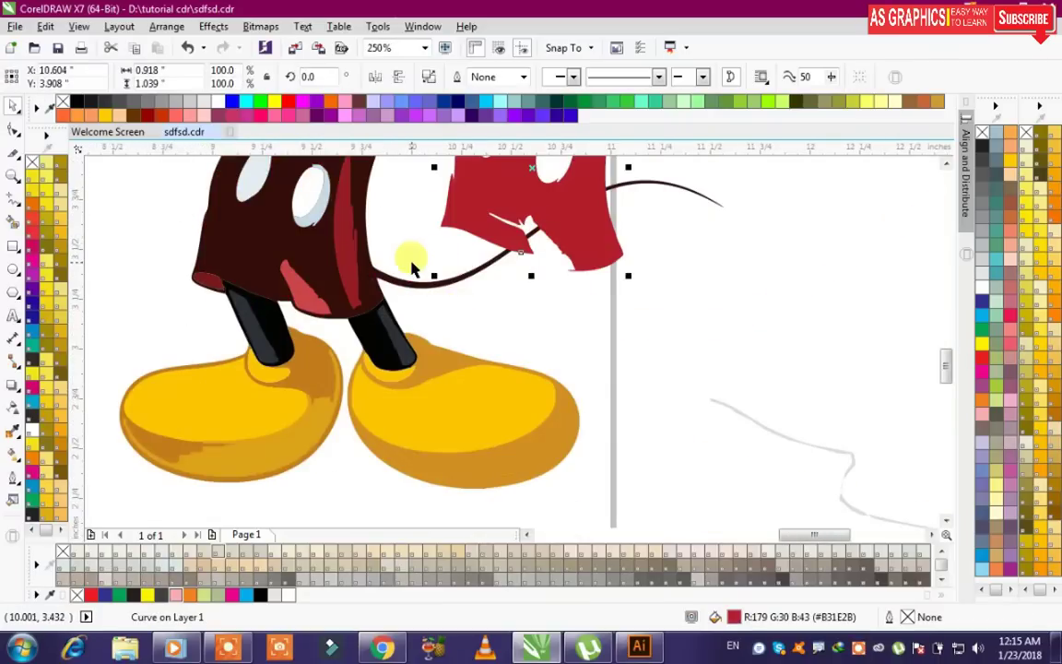
{"action": "key", "text": "ctrl+z"}
Step: Pull the tall dark red shading strip on the tail side of the shorts clear of the figure and delete it
{"action": "left_click", "coordinate": [946, 165]}
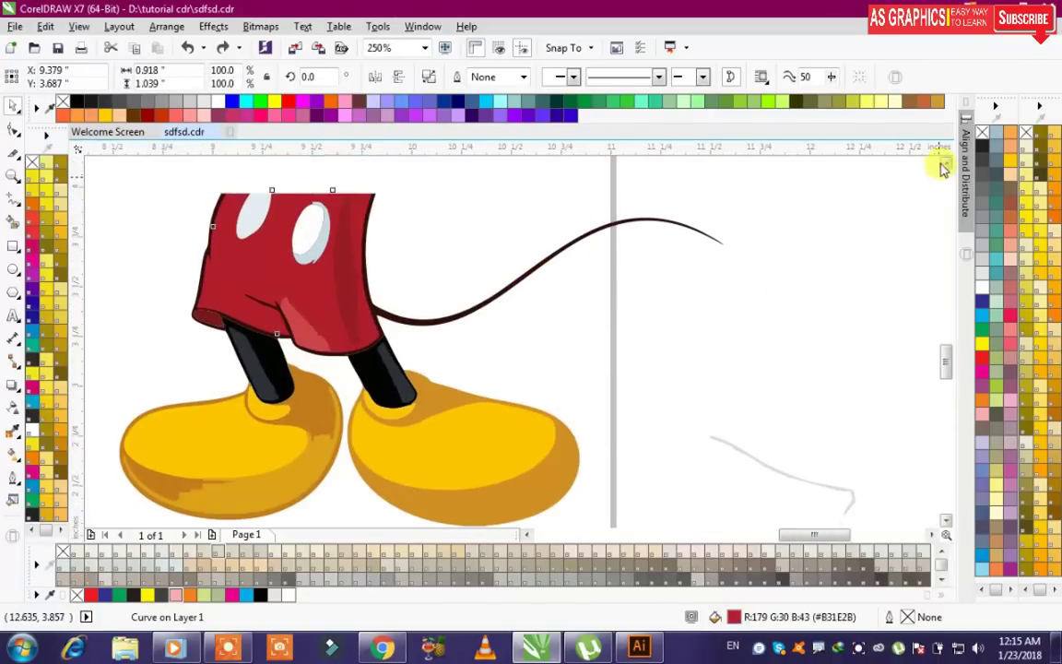
{"action": "key", "text": "F2"}
{"action": "left_click_drag", "start_coordinate": [190, 177], "coordinate": [574, 424]}
{"action": "left_click", "coordinate": [622, 275]}
{"action": "left_click_drag", "start_coordinate": [468, 268], "coordinate": [603, 262]}
{"action": "left_click_drag", "start_coordinate": [385, 374], "coordinate": [440, 356]}
{"action": "key", "text": "ctrl+z"}
{"action": "left_click_drag", "start_coordinate": [590, 287], "coordinate": [650, 275]}
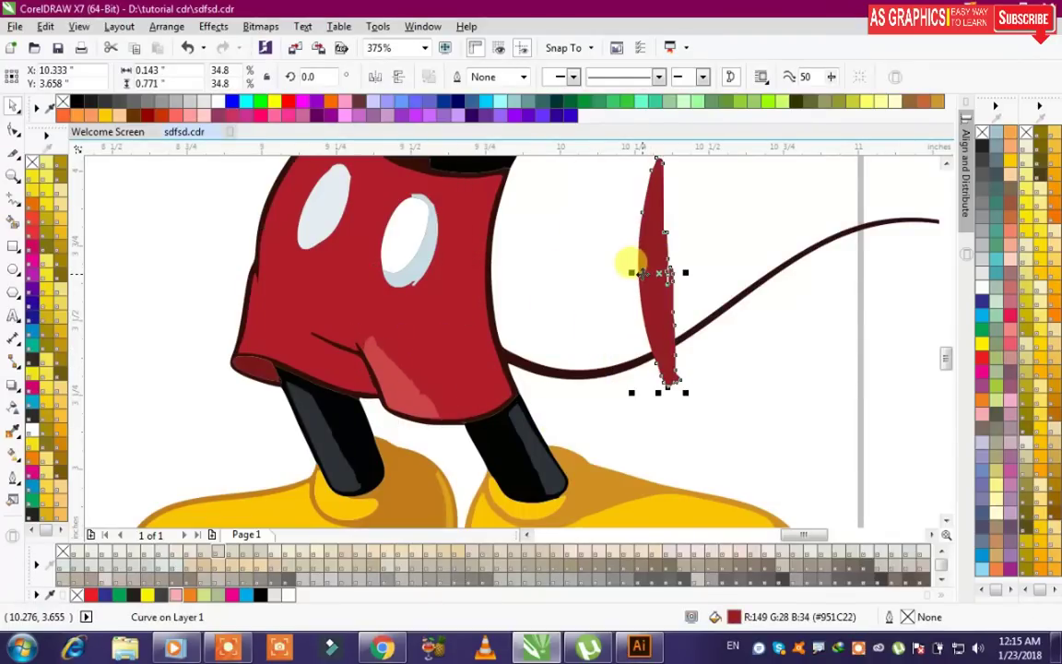
{"action": "key", "text": "Delete"}
Step: Combine the light red highlight on the shorts' lower leg with the main red shorts piece
{"action": "left_click_drag", "start_coordinate": [394, 368], "coordinate": [548, 302]}
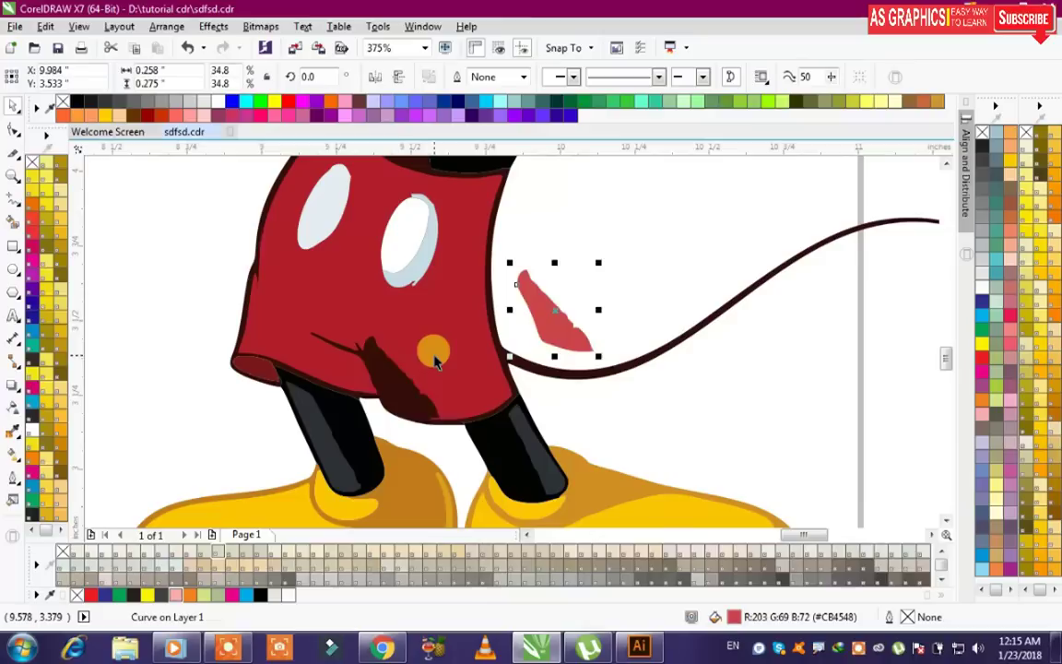
{"action": "key", "text": "ctrl+z"}
{"action": "left_click", "coordinate": [428, 356], "text": "shift"}
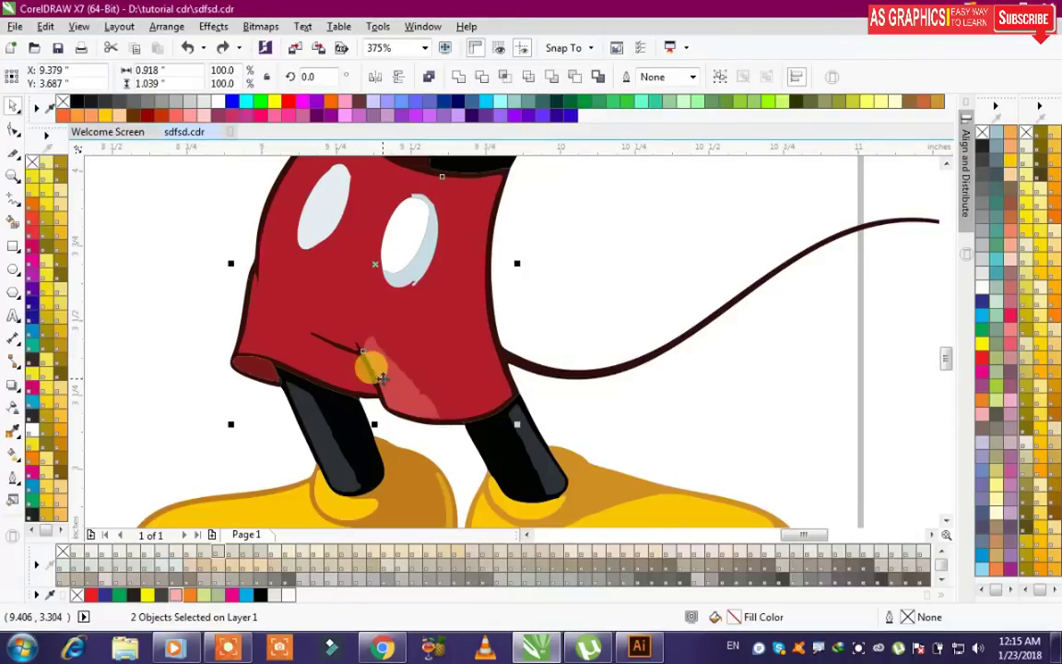
{"action": "left_click", "coordinate": [428, 78]}
{"action": "left_click", "coordinate": [681, 325]}
Step: Fill the single-piece shorts with cyan and deselect them
{"action": "left_click", "coordinate": [449, 349]}
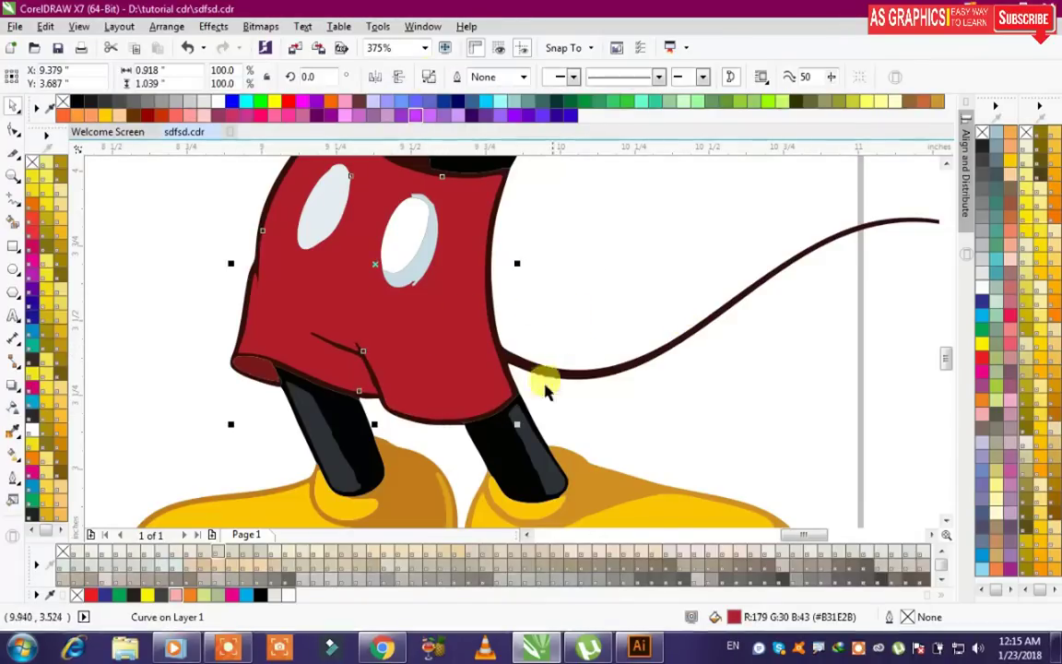
{"action": "left_click", "coordinate": [982, 312]}
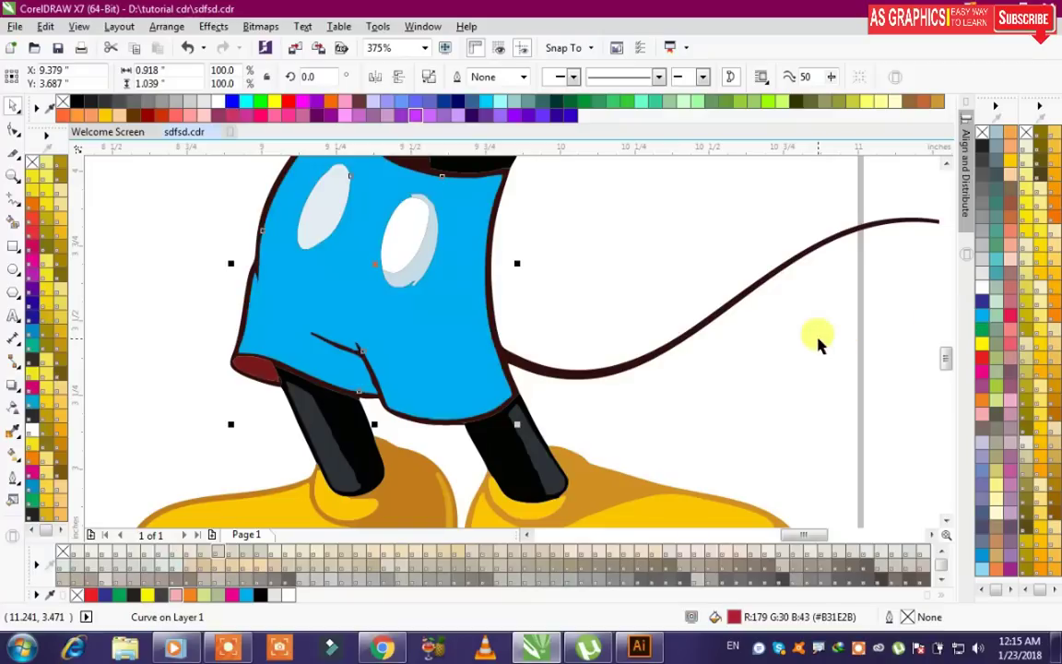
{"action": "left_click", "coordinate": [666, 247]}
{"action": "scroll", "coordinate": [676, 282], "scroll_direction": "down", "scroll_amount": 2}
{"action": "scroll", "coordinate": [565, 310], "scroll_direction": "down", "scroll_amount": 1}
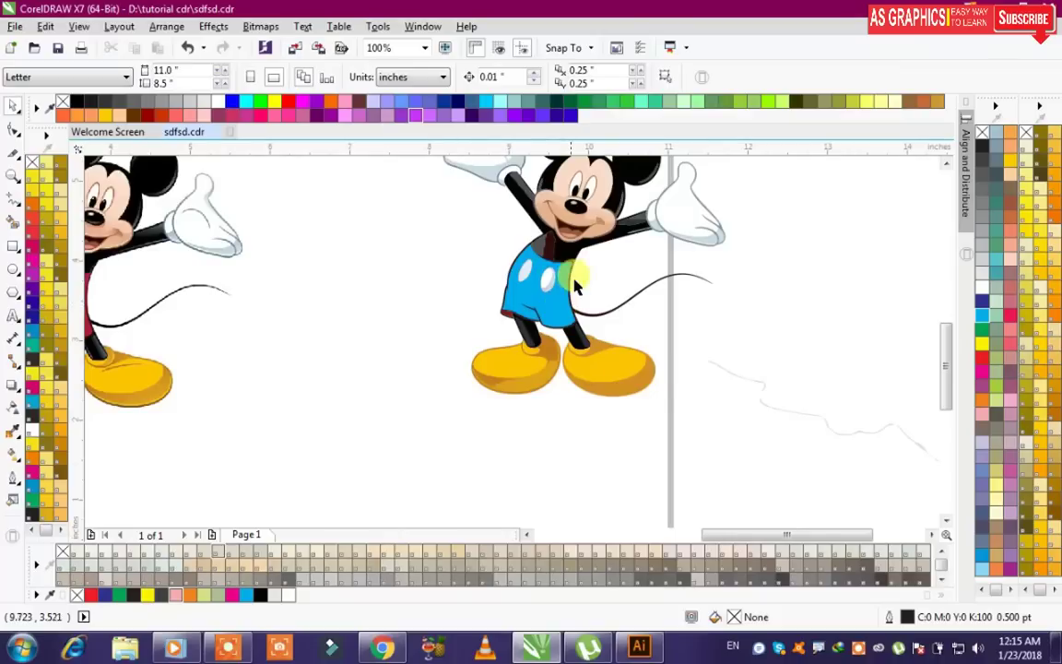
Step: Try moving the grey chest highlight and the dark brown outline piece off the figure, undoing the moves
{"action": "left_click_drag", "start_coordinate": [508, 219], "coordinate": [605, 283]}
{"action": "left_click_drag", "start_coordinate": [425, 288], "coordinate": [257, 258]}
{"action": "key", "text": "ctrl+z"}
{"action": "left_click_drag", "start_coordinate": [471, 298], "coordinate": [325, 268]}
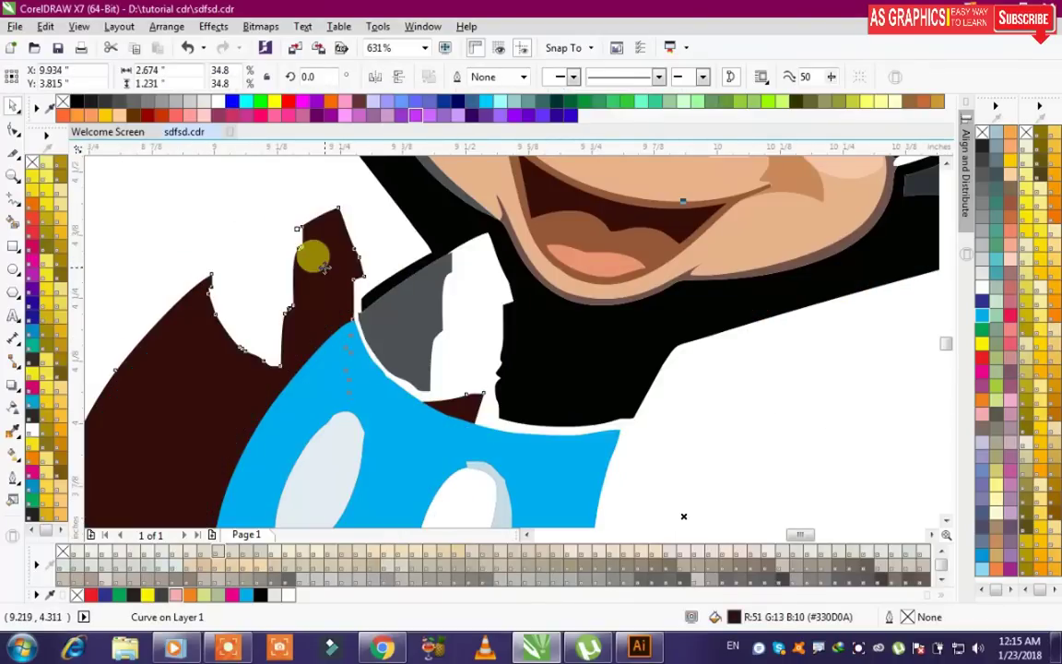
{"action": "key", "text": "ctrl+z"}
Step: Combine the grey chest highlight with the dark brown outline piece around the shorts
{"action": "left_click", "coordinate": [411, 301], "text": "shift"}
{"action": "left_click_drag", "start_coordinate": [389, 313], "coordinate": [192, 264]}
{"action": "key", "text": "ctrl+z"}
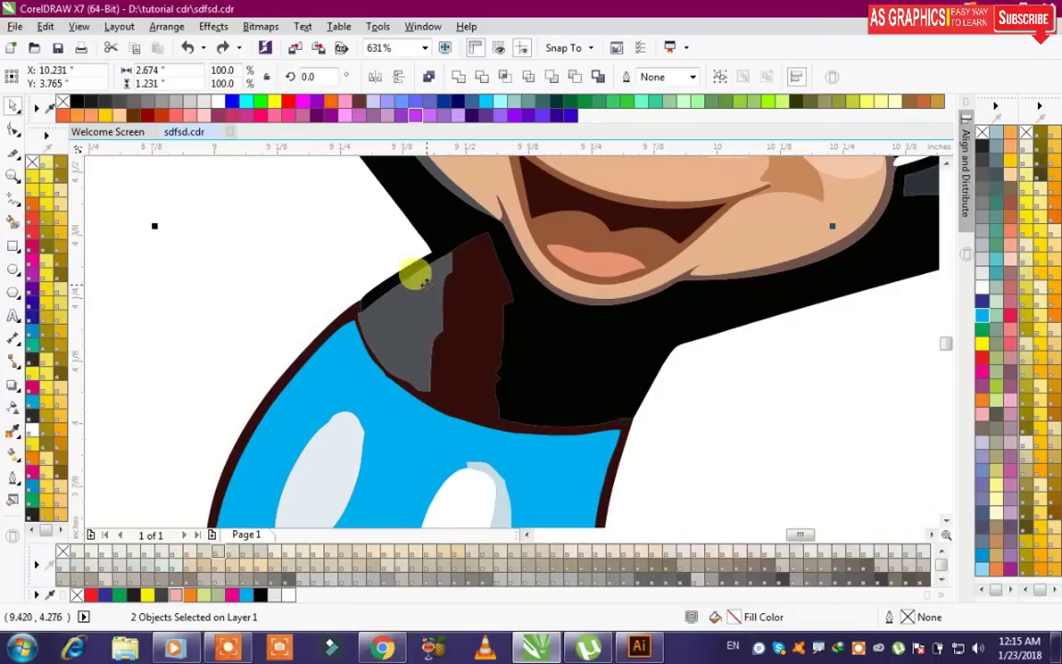
{"action": "left_click", "coordinate": [429, 79]}
Step: Send the combined grey outline piece back behind the cyan shorts and their buttons
{"action": "left_click", "coordinate": [403, 338]}
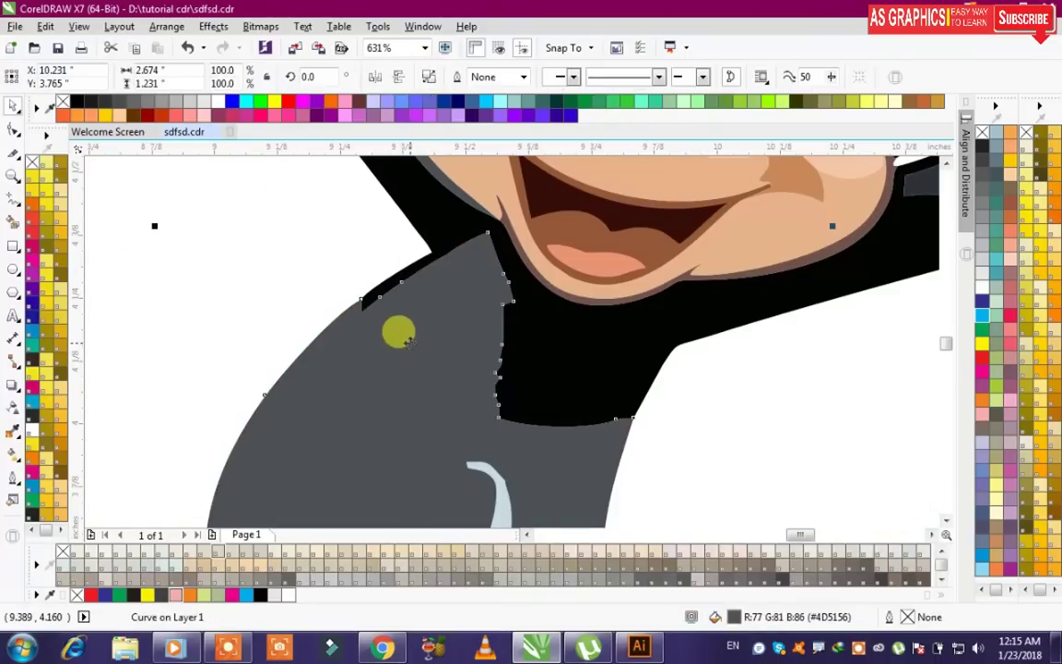
{"action": "key", "text": "ctrl+Page_Down"}
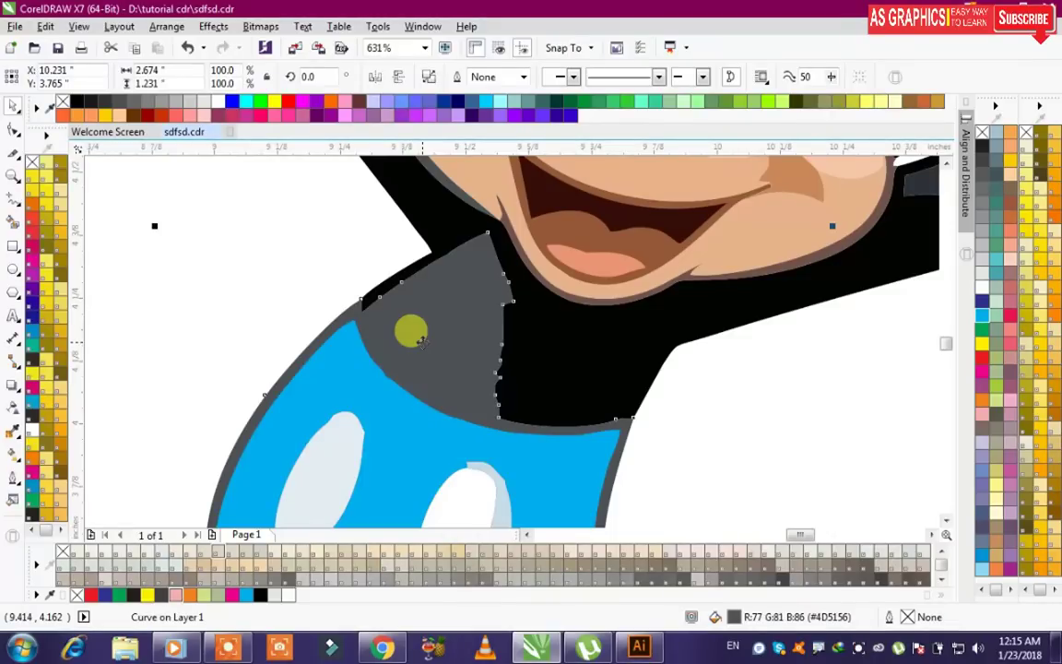
{"action": "scroll", "coordinate": [383, 281], "scroll_direction": "down", "scroll_amount": 4}
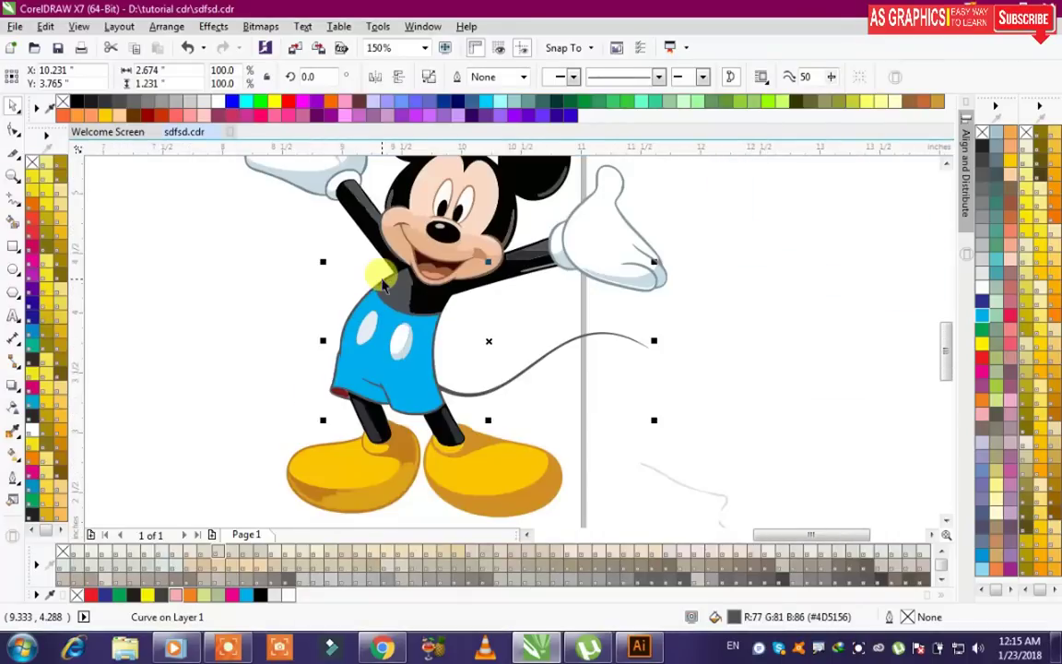
{"action": "scroll", "coordinate": [502, 422], "scroll_direction": "up", "scroll_amount": 2}
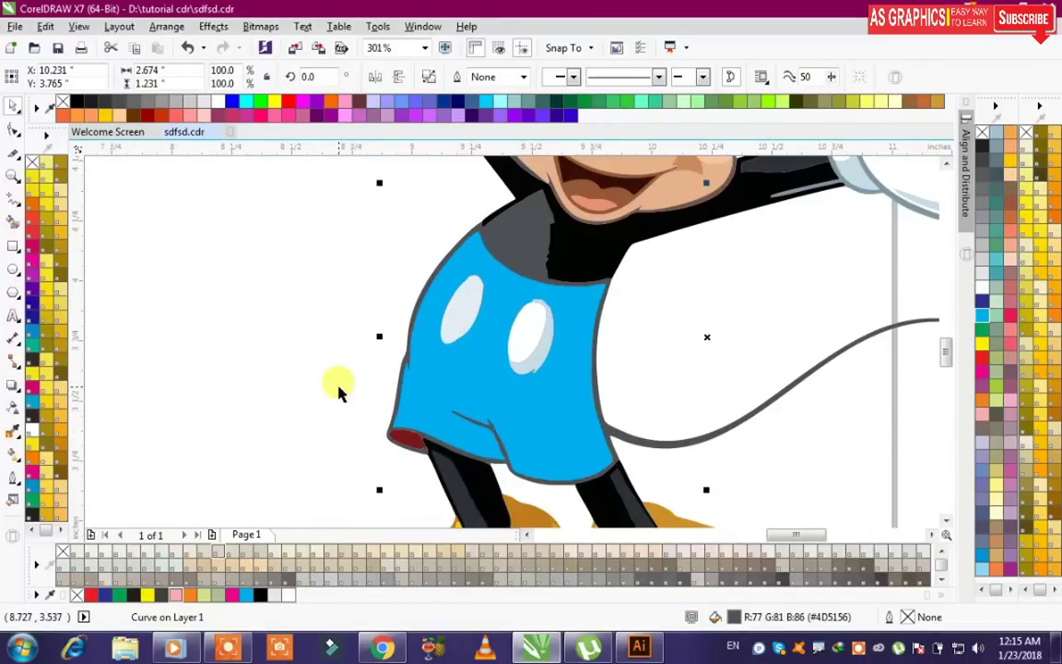
Step: Fill the traced black body piece and the grey outline piece with black C100 M100 Y100 K100
{"action": "scroll", "coordinate": [461, 386], "scroll_direction": "down", "scroll_amount": 4}
{"action": "left_click_drag", "start_coordinate": [105, 323], "coordinate": [605, 427]}
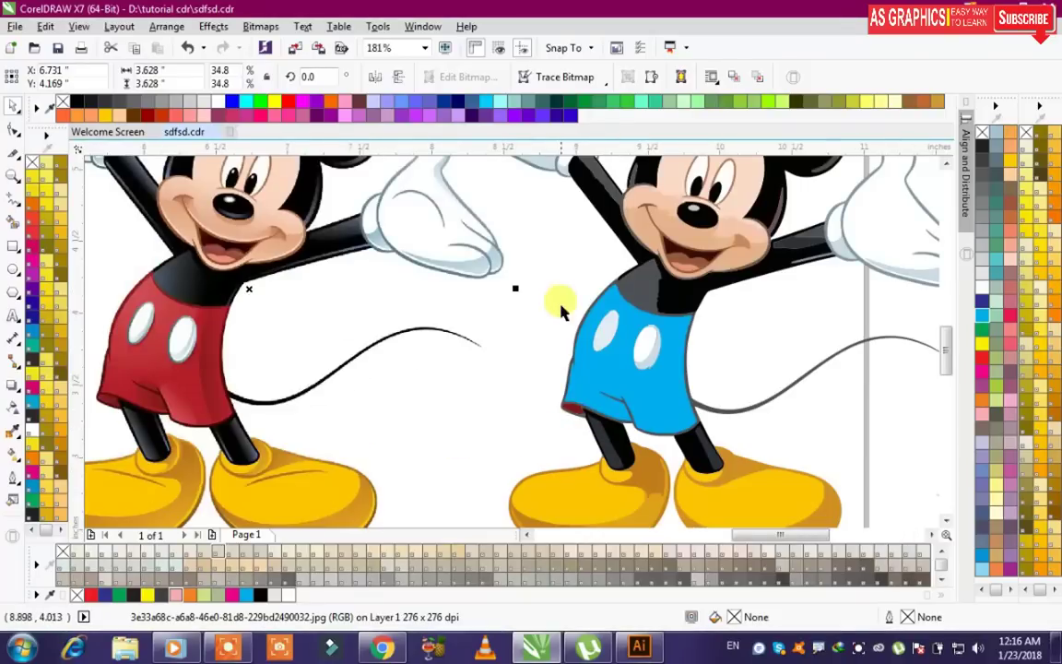
{"action": "left_click", "coordinate": [563, 281]}
{"action": "left_click", "coordinate": [641, 262]}
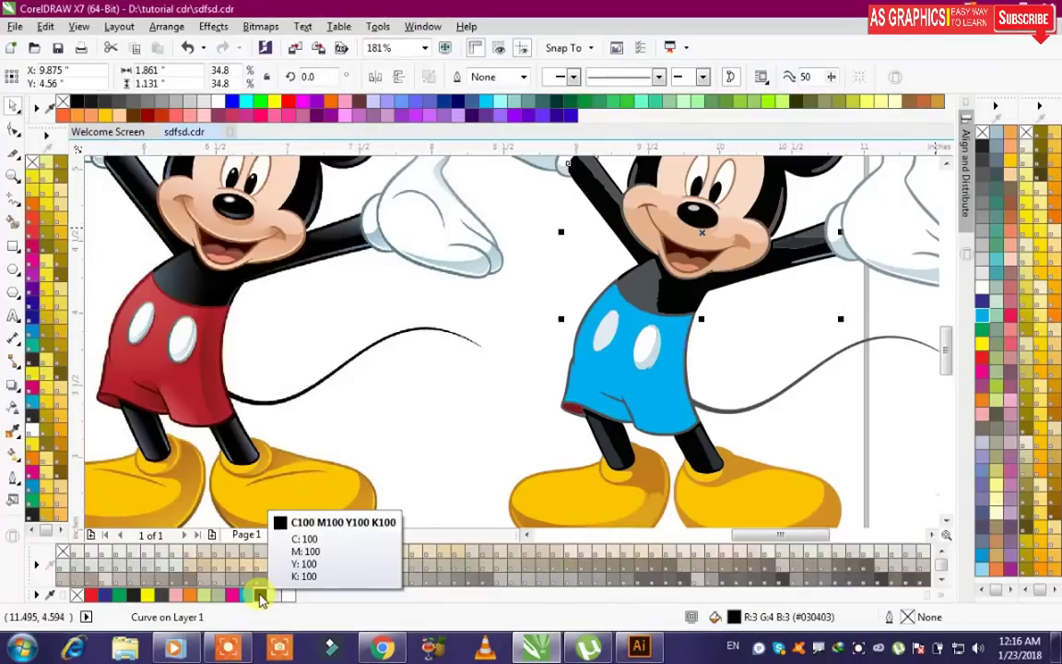
{"action": "left_click", "coordinate": [261, 594]}
{"action": "left_click", "coordinate": [651, 279]}
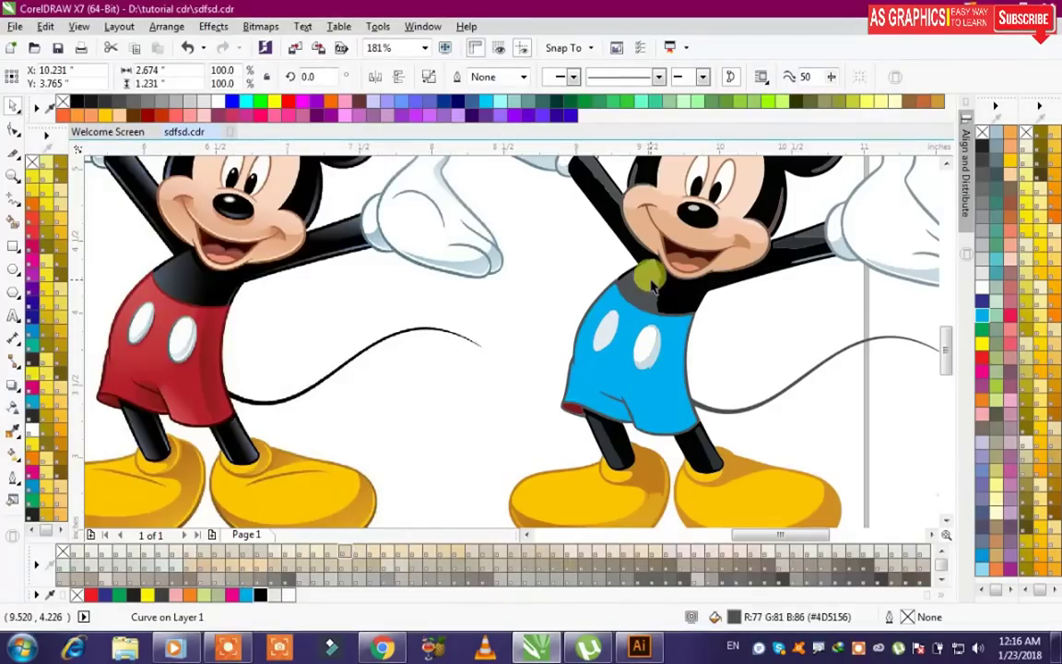
{"action": "left_click", "coordinate": [262, 596]}
{"action": "left_click", "coordinate": [565, 328]}
Step: Try moving the black outline piece and the black body piece apart, undoing both moves
{"action": "left_click", "coordinate": [655, 271]}
{"action": "left_click_drag", "start_coordinate": [587, 225], "coordinate": [765, 355]}
{"action": "left_click", "coordinate": [305, 321]}
{"action": "left_click_drag", "start_coordinate": [426, 298], "coordinate": [249, 332]}
{"action": "key", "text": "ctrl+z"}
{"action": "left_click", "coordinate": [620, 397]}
{"action": "left_click_drag", "start_coordinate": [521, 342], "coordinate": [687, 351]}
{"action": "key", "text": "ctrl+z"}
Step: Combine the black outline piece and the black body piece into one curve and deselect it
{"action": "left_click", "coordinate": [410, 326], "text": "shift"}
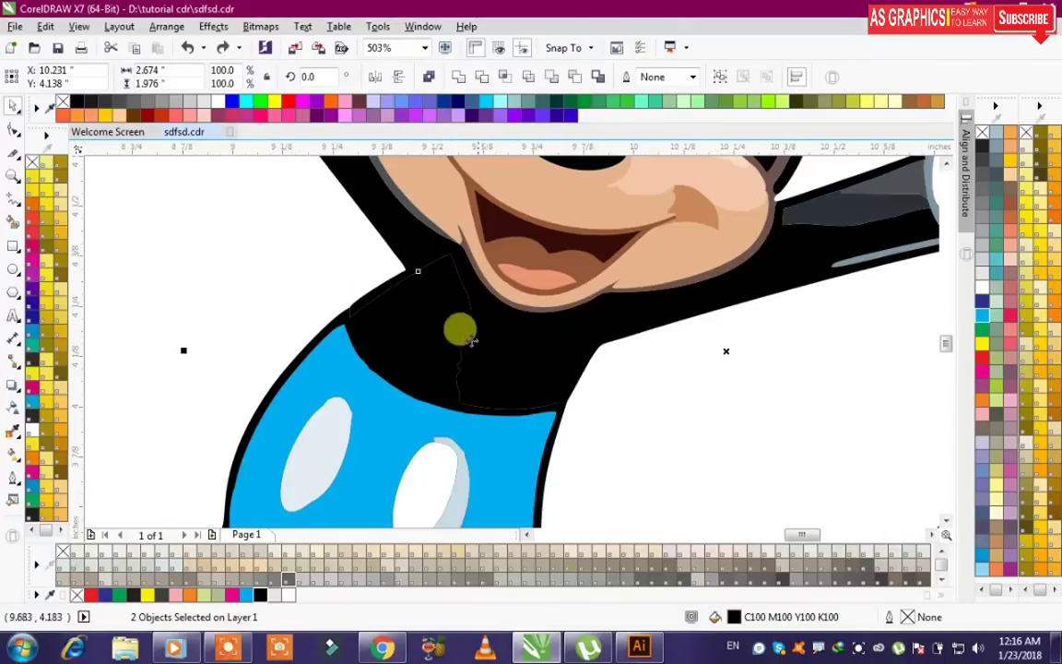
{"action": "left_click", "coordinate": [428, 76]}
{"action": "key", "text": "Escape"}
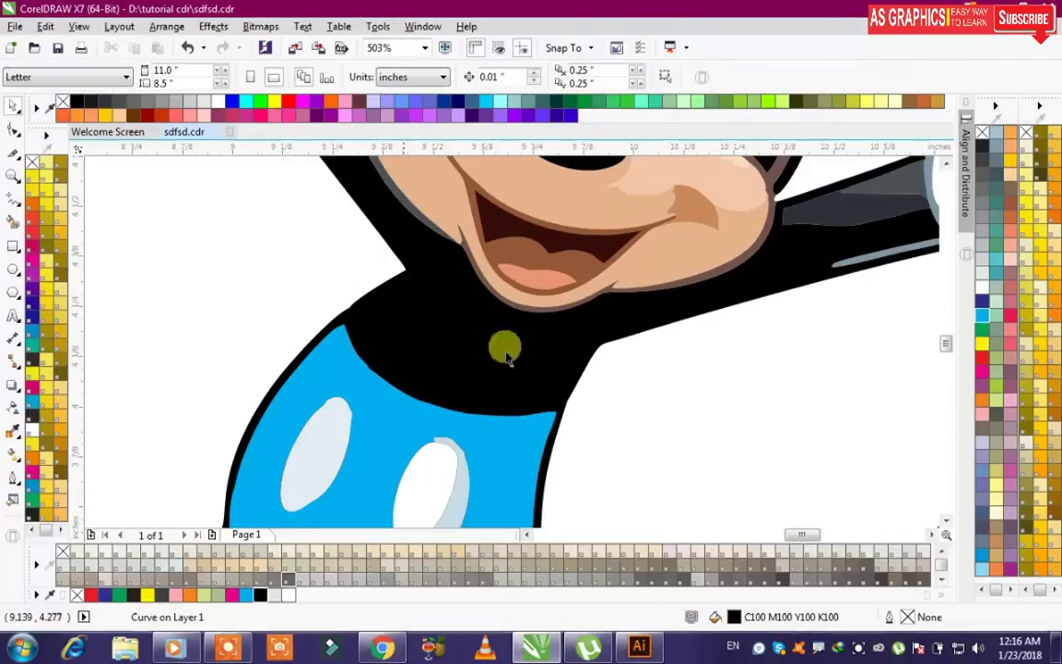
Step: Combine the two dark grey highlights on the tail-side arm with the black body curve
{"action": "scroll", "coordinate": [505, 358], "scroll_direction": "down", "scroll_amount": 4}
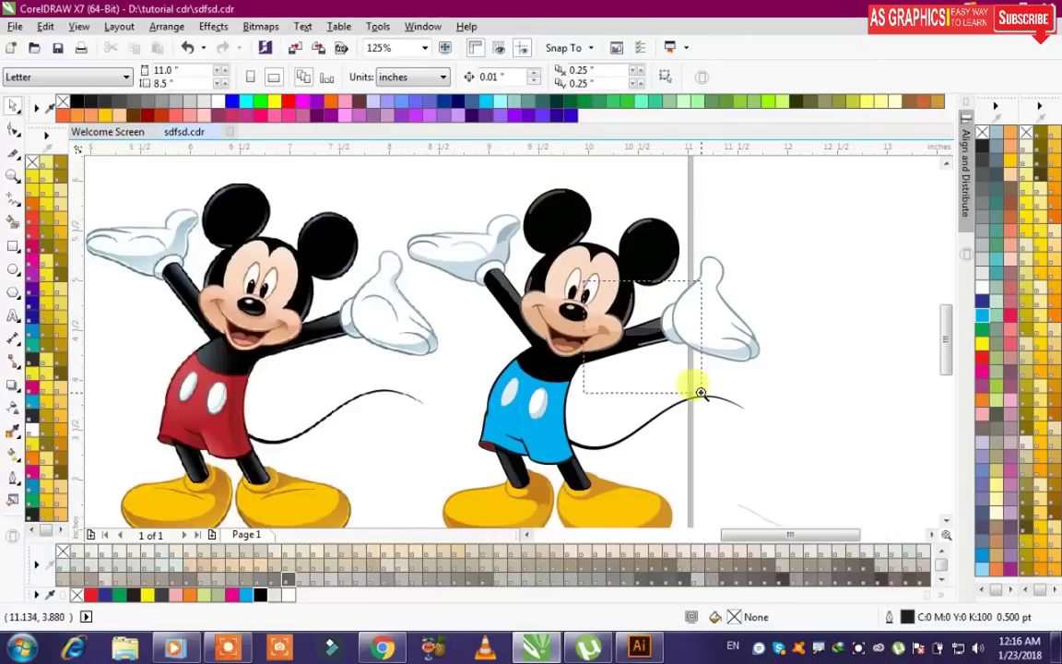
{"action": "scroll", "coordinate": [693, 384], "scroll_direction": "up", "scroll_amount": 4}
{"action": "left_click", "coordinate": [549, 288]}
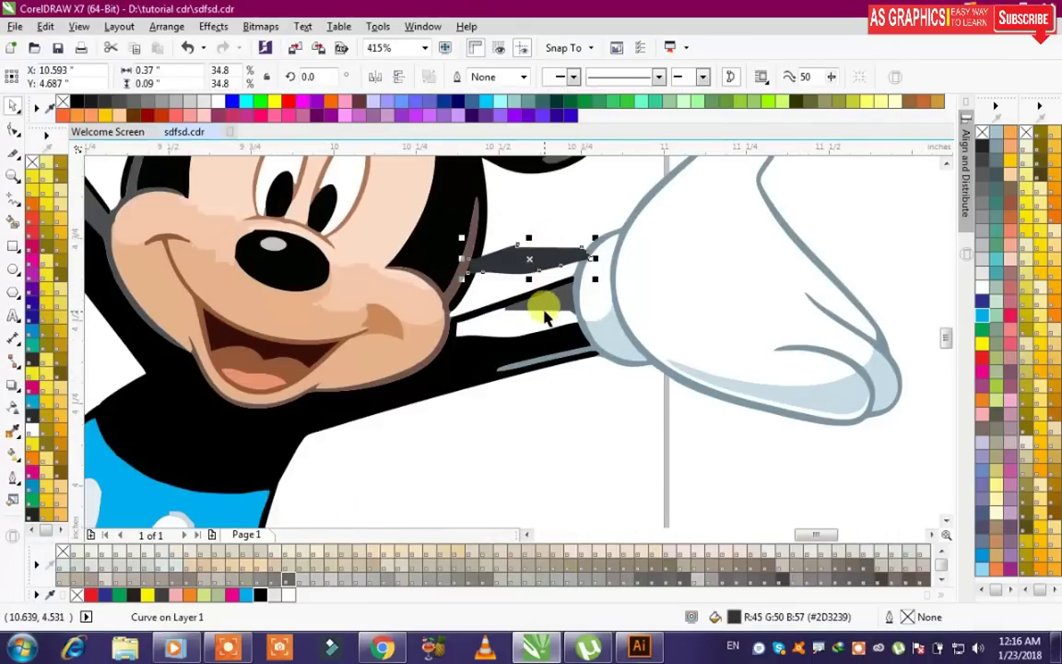
{"action": "key", "text": "ctrl+z"}
{"action": "left_click", "coordinate": [551, 301], "text": "shift"}
{"action": "left_click_drag", "start_coordinate": [539, 305], "coordinate": [555, 227]}
{"action": "key", "text": "ctrl+z"}
{"action": "left_click", "coordinate": [475, 364], "text": "shift"}
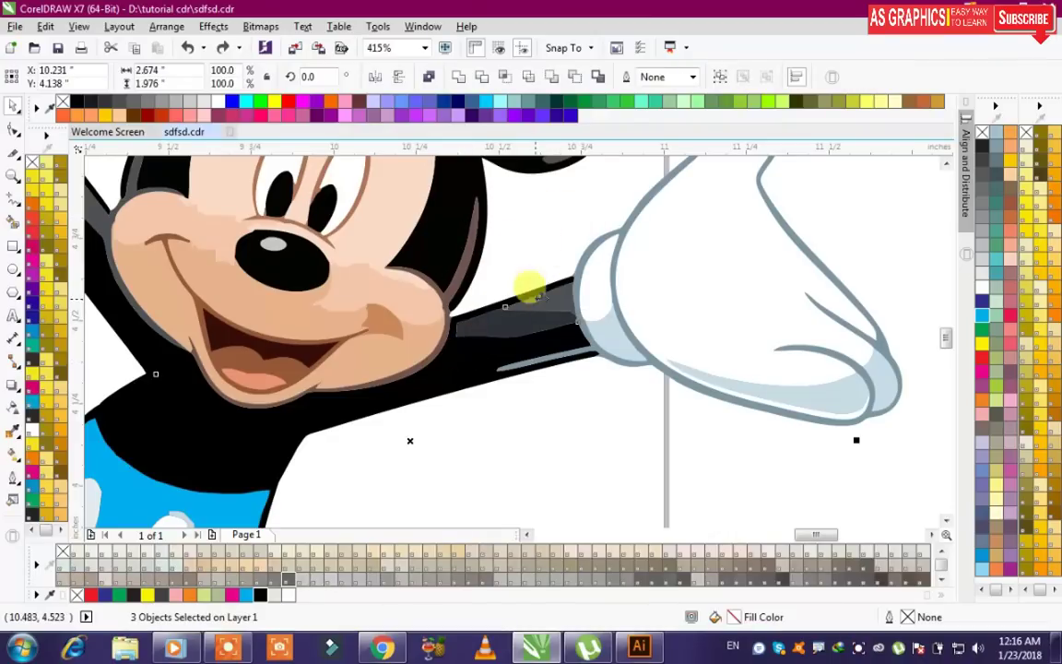
{"action": "left_click", "coordinate": [431, 78]}
{"action": "left_click", "coordinate": [615, 463]}
Step: Try moving the pieces of the other arm away from the figure, undoing the moves
{"action": "scroll", "coordinate": [599, 424], "scroll_direction": "down", "scroll_amount": 2}
{"action": "key", "text": "F2"}
{"action": "left_click_drag", "start_coordinate": [295, 255], "coordinate": [422, 387]}
{"action": "left_click_drag", "start_coordinate": [475, 300], "coordinate": [328, 306]}
{"action": "key", "text": "ctrl+z"}
{"action": "left_click_drag", "start_coordinate": [446, 259], "coordinate": [474, 203]}
{"action": "key", "text": "ctrl+z"}
Step: Fill the grey highlight along the other arm and cheek with yellow and combine it with the black body curve
{"action": "left_click", "coordinate": [983, 346]}
{"action": "left_click", "coordinate": [362, 403]}
{"action": "left_click", "coordinate": [451, 269]}
{"action": "left_click", "coordinate": [423, 300], "text": "shift"}
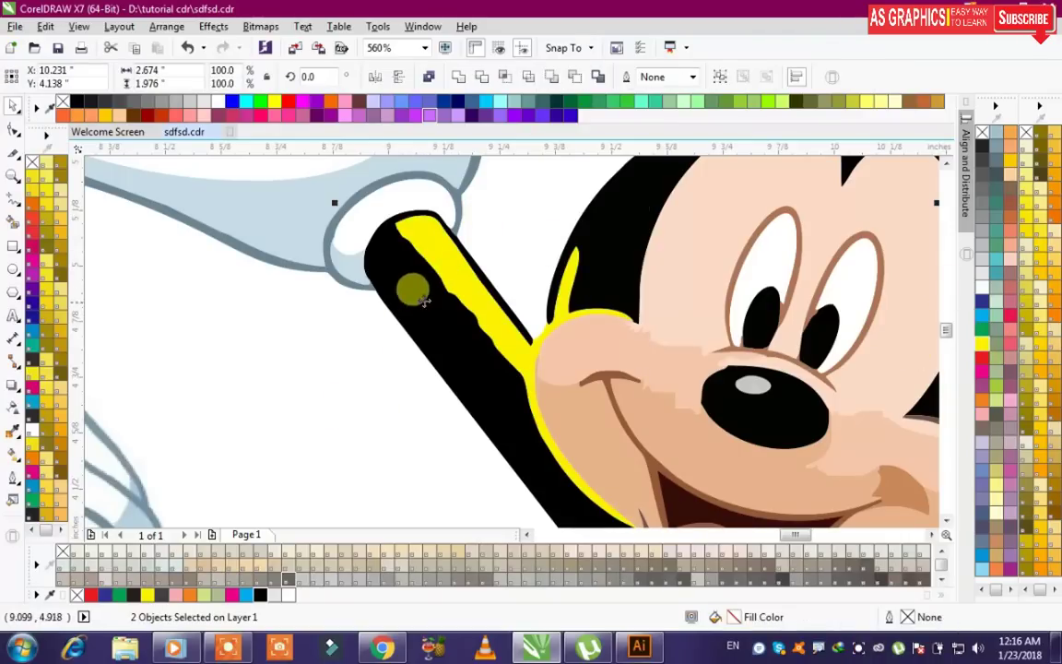
{"action": "left_click", "coordinate": [429, 79]}
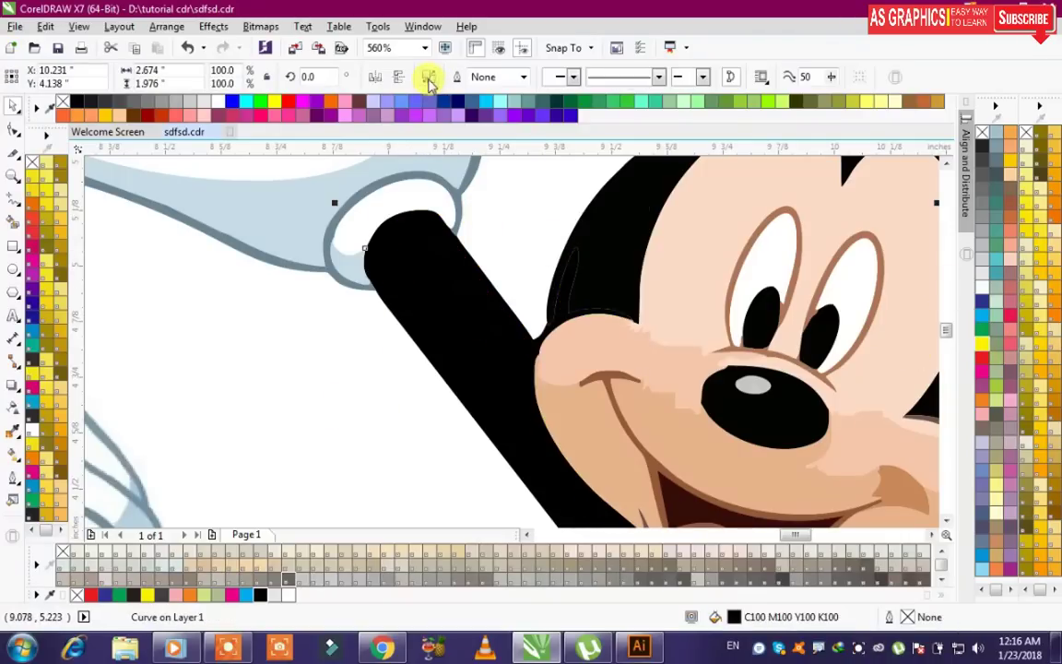
Step: Fill the black head piece beside the ear and cheek with yellow and combine it with the black body curve
{"action": "left_click", "coordinate": [308, 321]}
{"action": "scroll", "coordinate": [415, 334], "scroll_direction": "down", "scroll_amount": 2}
{"action": "left_click", "coordinate": [441, 307]}
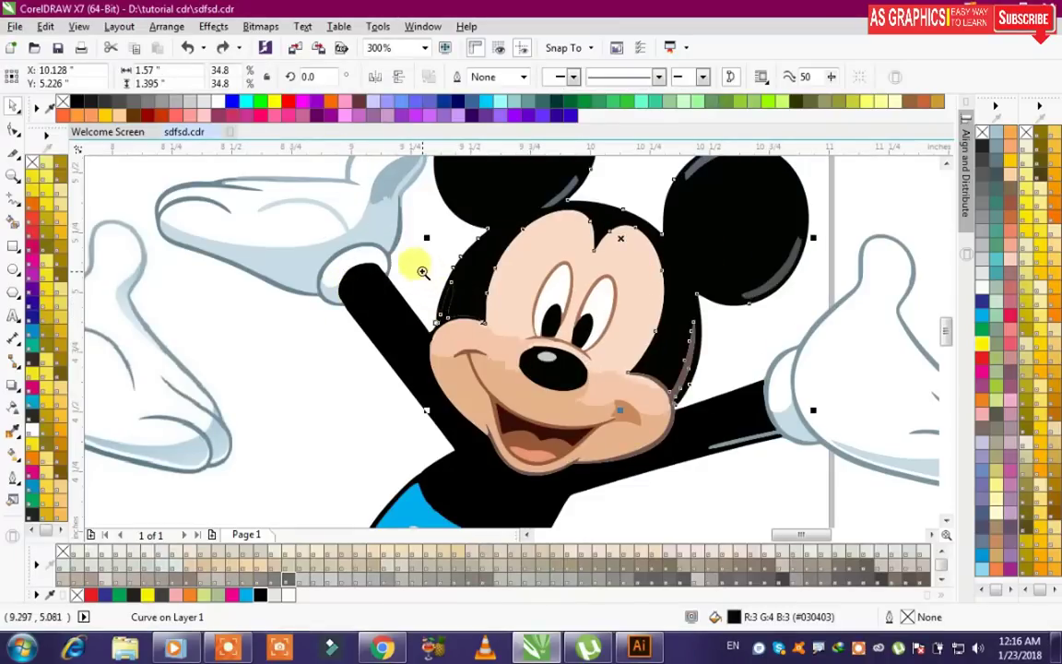
{"action": "scroll", "coordinate": [441, 318], "scroll_direction": "up", "scroll_amount": 4}
{"action": "left_click", "coordinate": [461, 268], "text": "shift"}
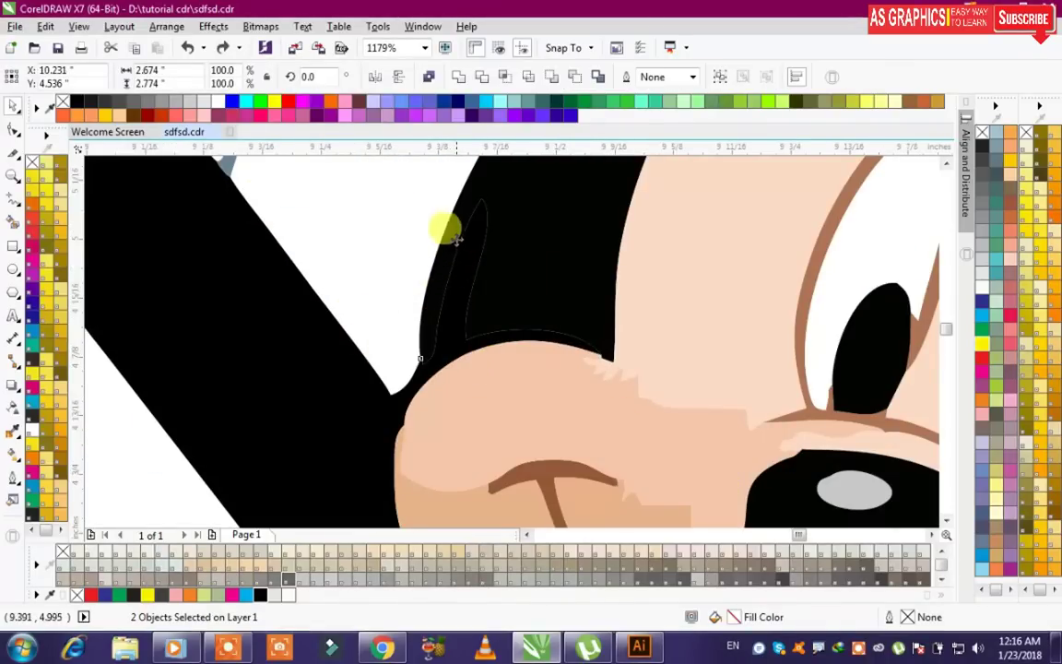
{"action": "left_click", "coordinate": [423, 254]}
{"action": "left_click", "coordinate": [440, 256]}
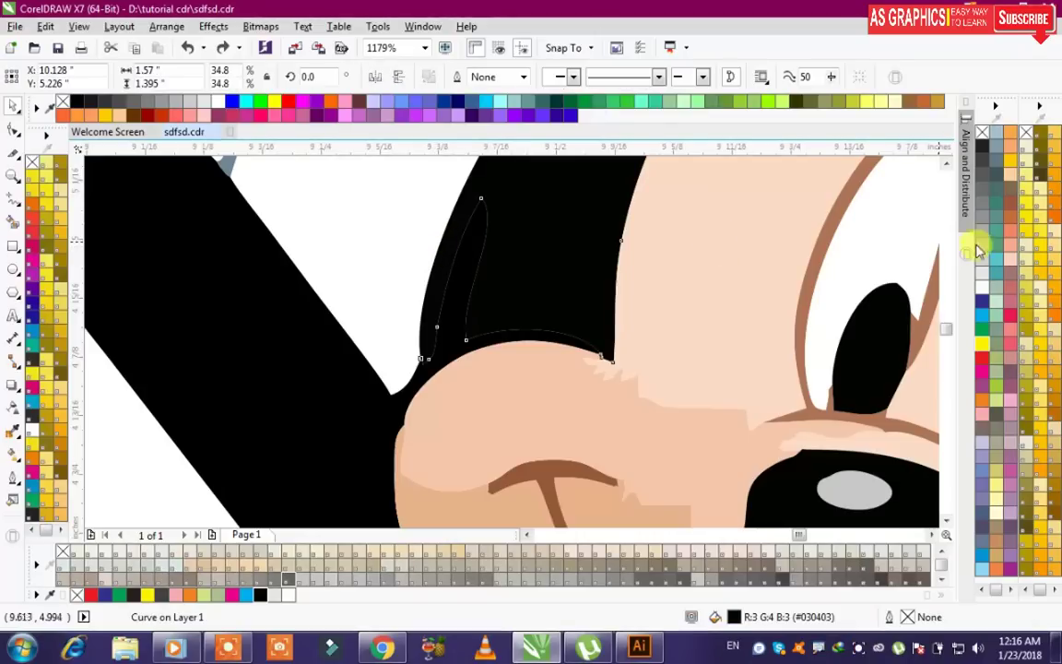
{"action": "left_click", "coordinate": [986, 349]}
{"action": "left_click", "coordinate": [470, 264], "text": "shift"}
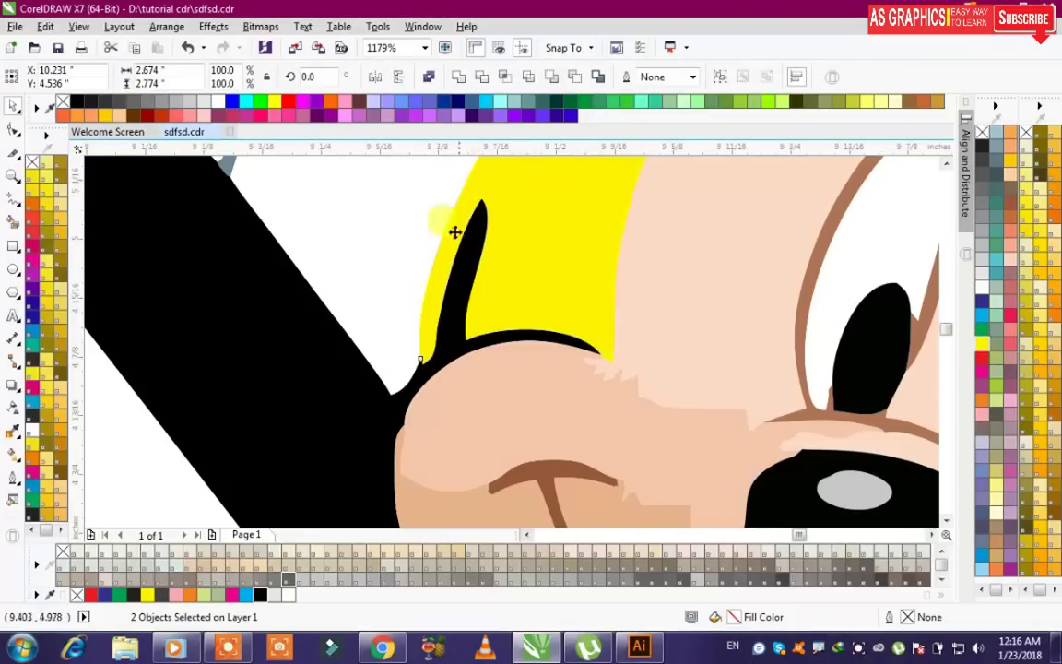
{"action": "left_click", "coordinate": [432, 77]}
{"action": "scroll", "coordinate": [472, 263], "scroll_direction": "down", "scroll_amount": 5}
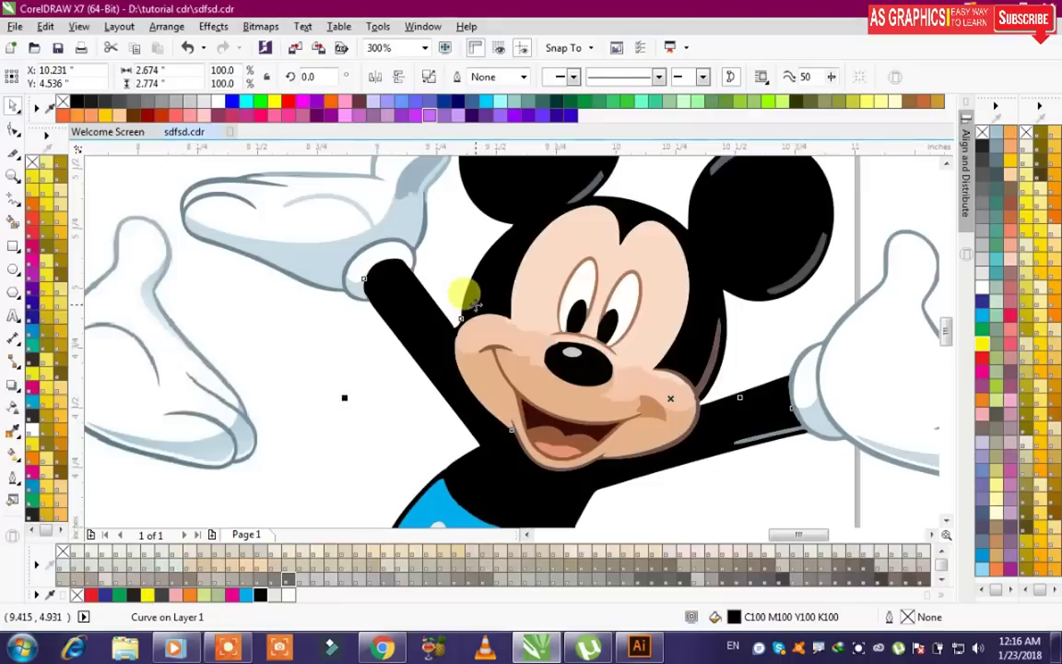
Step: Delete a stray traced piece near the figure
{"action": "left_click", "coordinate": [593, 318]}
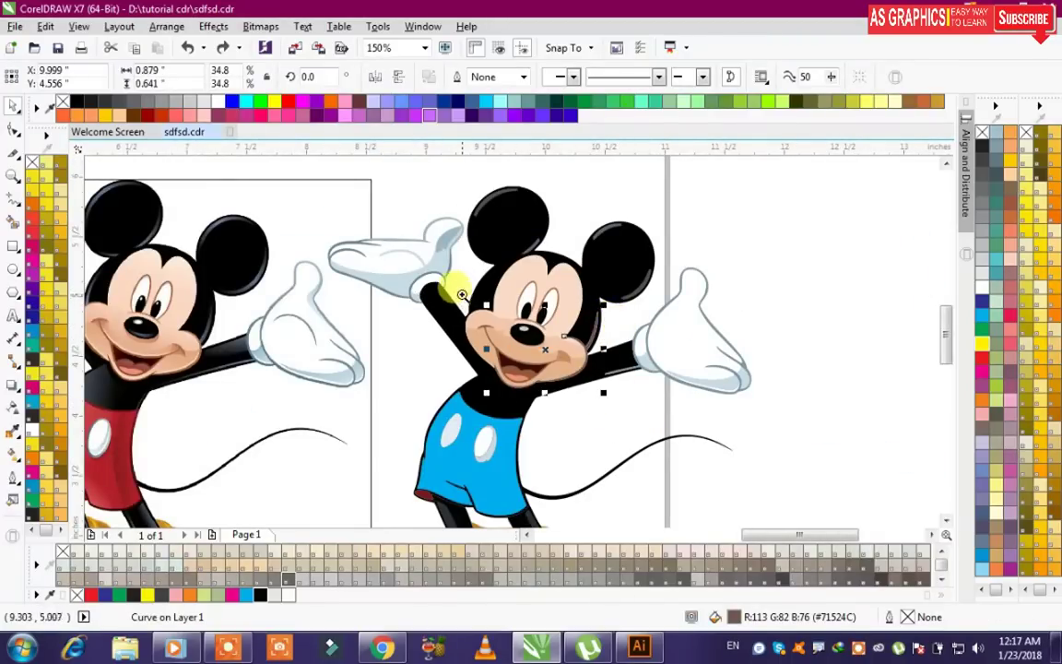
{"action": "scroll", "coordinate": [604, 396], "scroll_direction": "up", "scroll_amount": 3}
{"action": "left_click", "coordinate": [636, 413]}
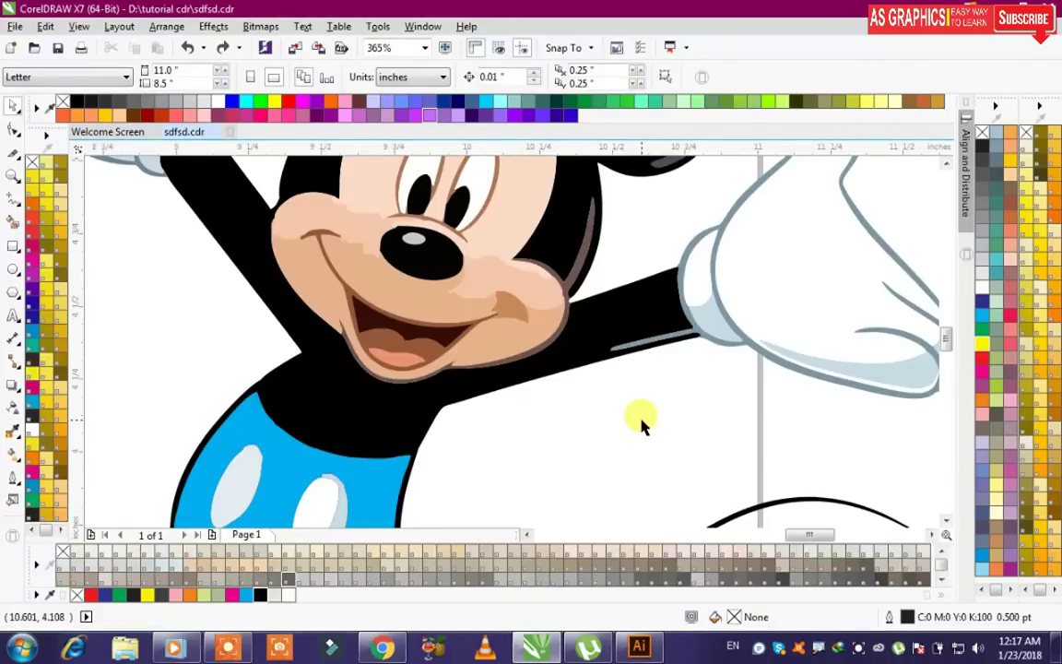
{"action": "scroll", "coordinate": [640, 419], "scroll_direction": "down", "scroll_amount": 4}
{"action": "scroll", "coordinate": [411, 348], "scroll_direction": "down", "scroll_amount": 2}
{"action": "key", "text": "F2"}
{"action": "left_click_drag", "start_coordinate": [273, 290], "coordinate": [631, 496]}
{"action": "left_click_drag", "start_coordinate": [229, 175], "coordinate": [690, 448]}
{"action": "mouse_move", "coordinate": [583, 483]}
{"action": "left_mouse_down"}
{"action": "mouse_move", "coordinate": [490, 519]}
{"action": "mouse_move", "coordinate": [527, 376]}
{"action": "left_mouse_up"}
{"action": "key", "text": "Delete"}
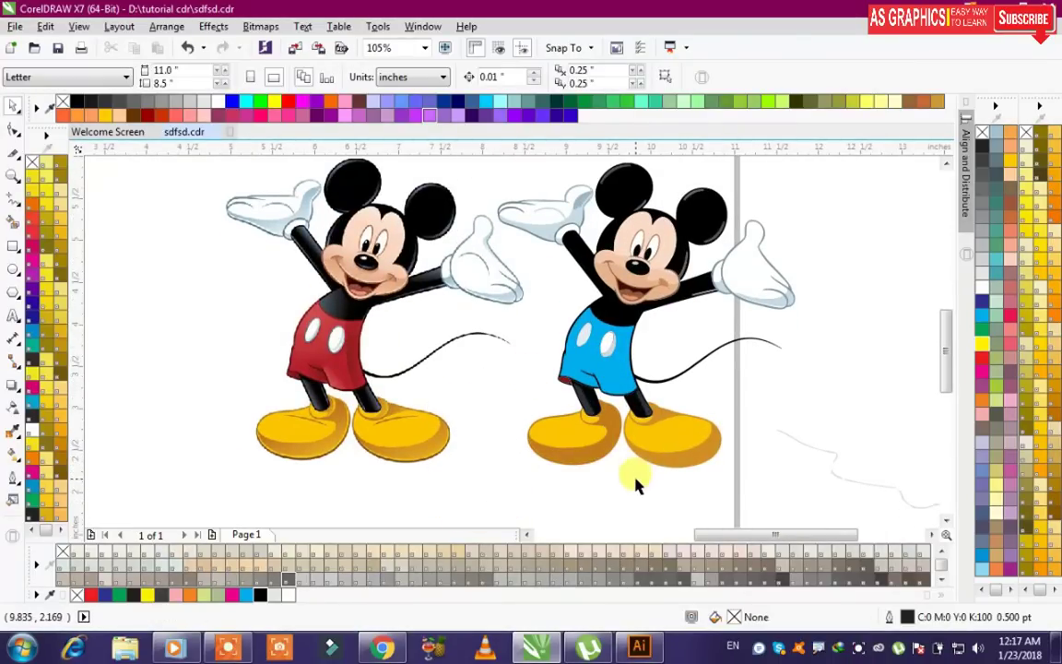
Step: Select all pieces of the traced figure and move them 2 inches away, bringing the original bitmap closer beside them
{"action": "left_click", "coordinate": [601, 262]}
{"action": "left_click", "coordinate": [789, 339]}
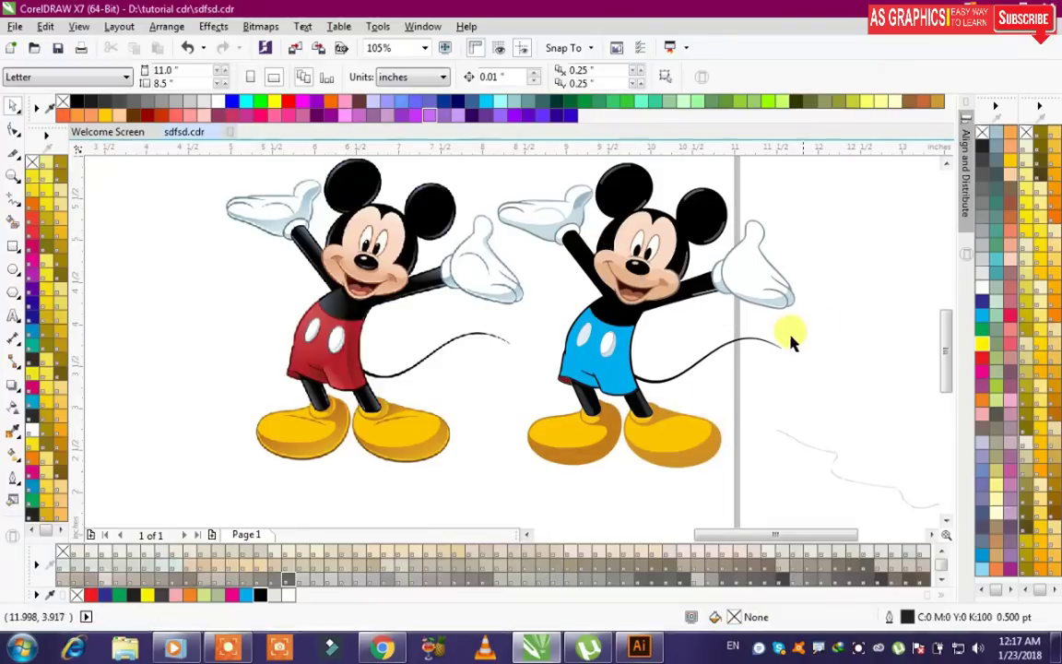
{"action": "left_click", "coordinate": [322, 274]}
{"action": "left_click_drag", "start_coordinate": [283, 187], "coordinate": [846, 393]}
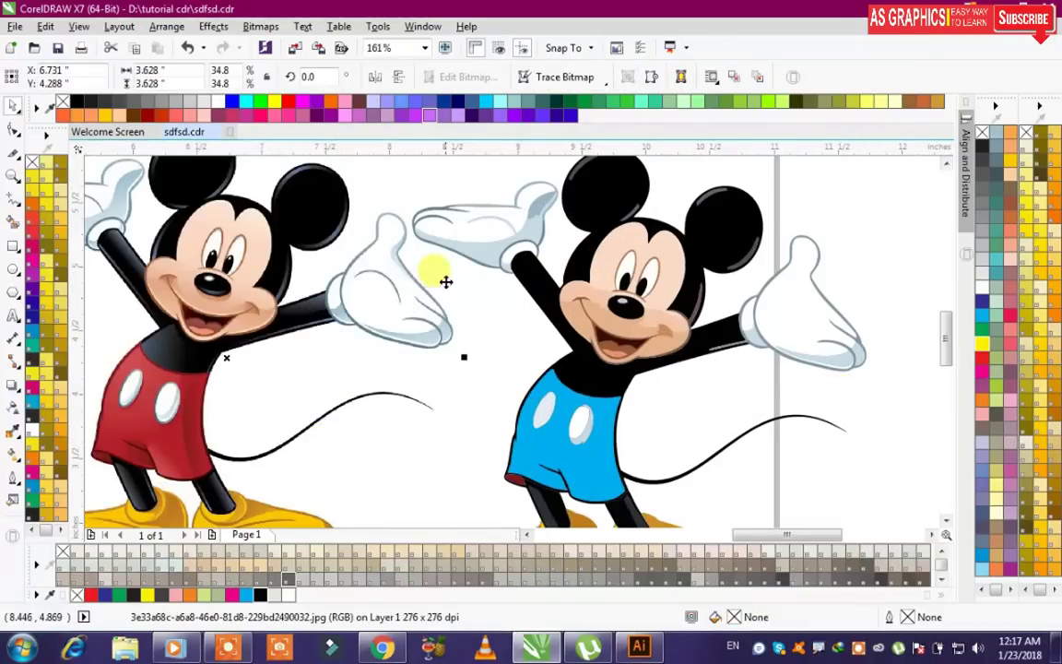
{"action": "scroll", "coordinate": [253, 263], "scroll_direction": "down", "scroll_amount": 2}
{"action": "left_click", "coordinate": [392, 287]}
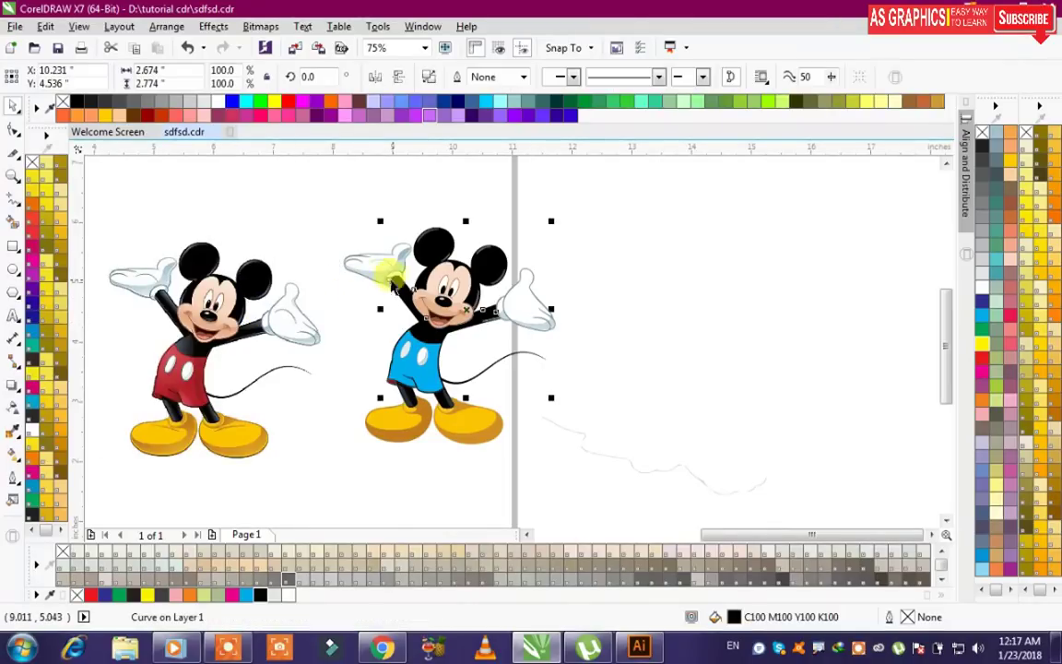
{"action": "left_click_drag", "start_coordinate": [315, 158], "coordinate": [553, 408]}
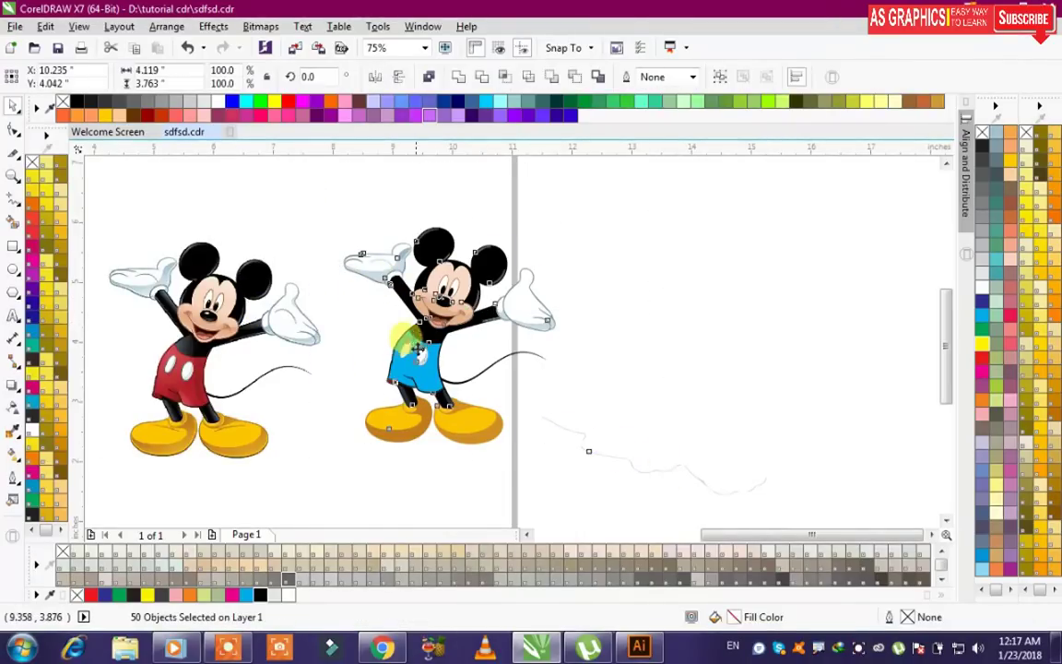
{"action": "left_click_drag", "start_coordinate": [417, 348], "coordinate": [528, 339]}
{"action": "left_click_drag", "start_coordinate": [235, 365], "coordinate": [276, 342]}
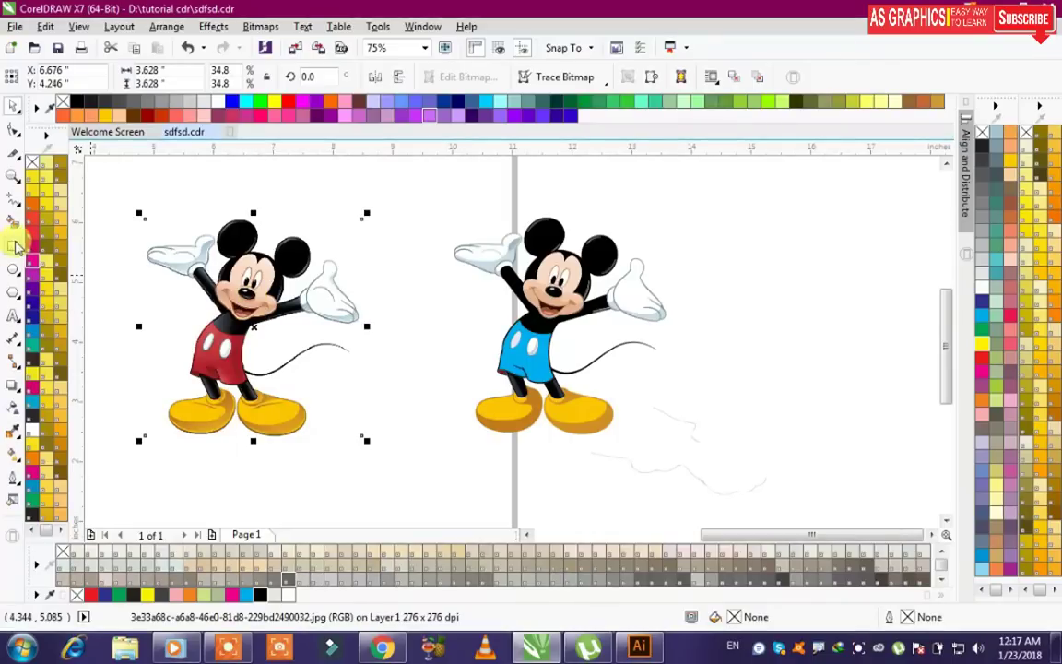
Step: Draw a rectangle about 6.26 by 5.04 inches behind the traced figure and fill it with green
{"action": "left_click", "coordinate": [15, 245]}
{"action": "left_click_drag", "start_coordinate": [385, 181], "coordinate": [761, 480]}
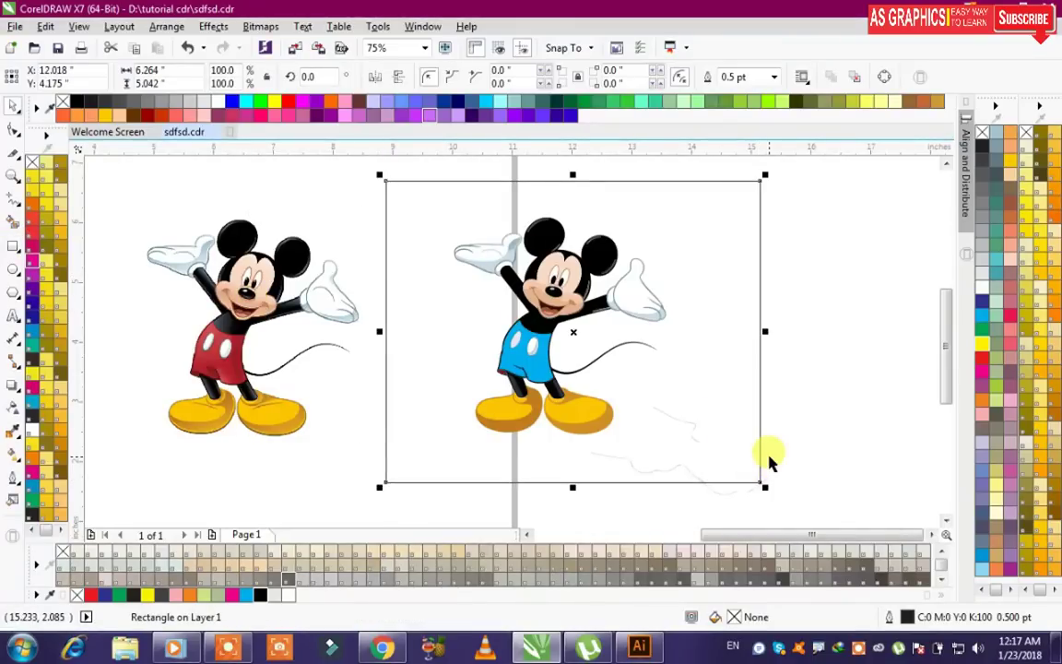
{"action": "left_click", "coordinate": [982, 332]}
{"action": "left_click", "coordinate": [727, 361]}
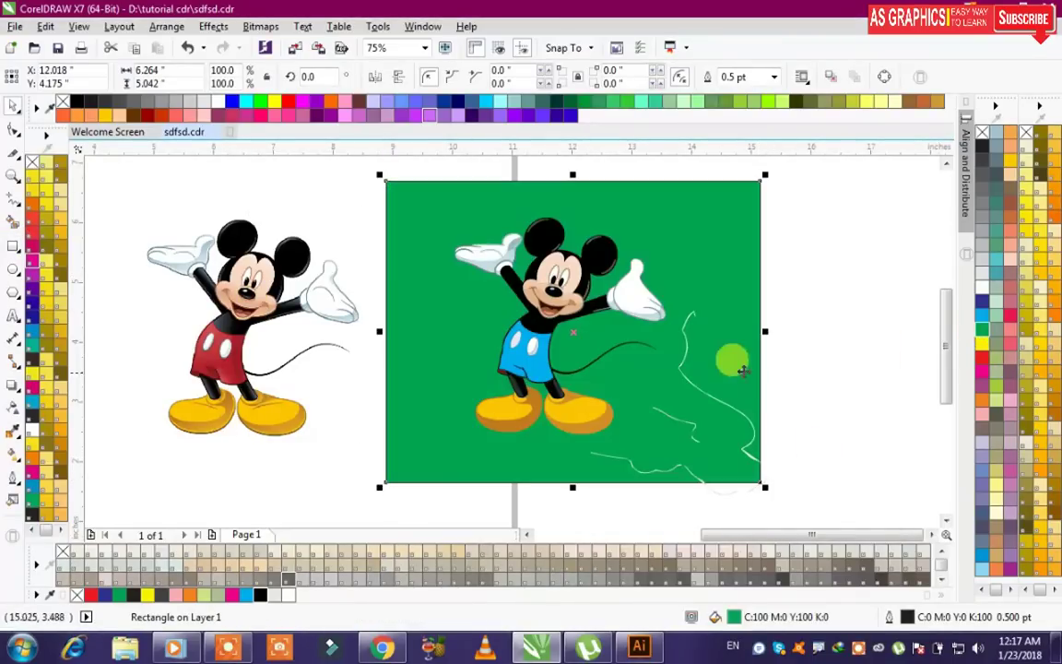
Step: Delete the stray whitish curves lying over the lower part of the green rectangle
{"action": "left_click_drag", "start_coordinate": [817, 425], "coordinate": [841, 410]}
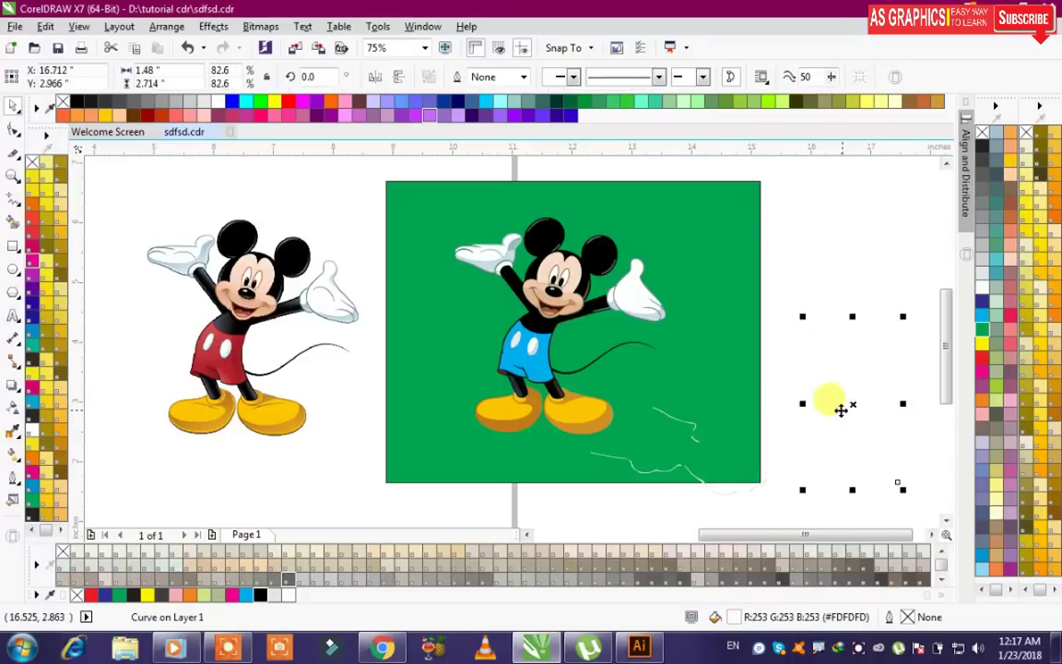
{"action": "key", "text": "Delete"}
{"action": "mouse_move", "coordinate": [765, 512]}
{"action": "left_mouse_down"}
{"action": "mouse_move", "coordinate": [582, 403]}
{"action": "mouse_move", "coordinate": [593, 403]}
{"action": "left_mouse_up"}
{"action": "key", "text": "Delete"}
Step: Pull the black body, nose and shorts pieces apart to inspect them against the green rectangle, and undo the moves
{"action": "left_click", "coordinate": [523, 333]}
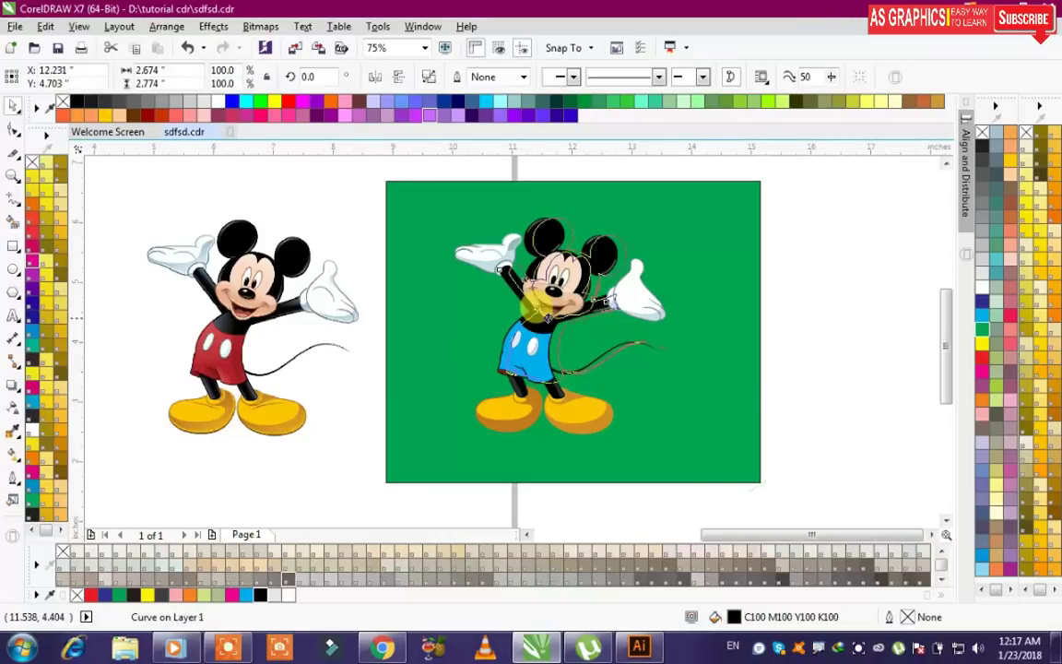
{"action": "left_click_drag", "start_coordinate": [806, 498], "coordinate": [398, 190]}
{"action": "left_click", "coordinate": [868, 265]}
{"action": "left_click_drag", "start_coordinate": [541, 238], "coordinate": [679, 222]}
{"action": "left_click_drag", "start_coordinate": [549, 293], "coordinate": [428, 238]}
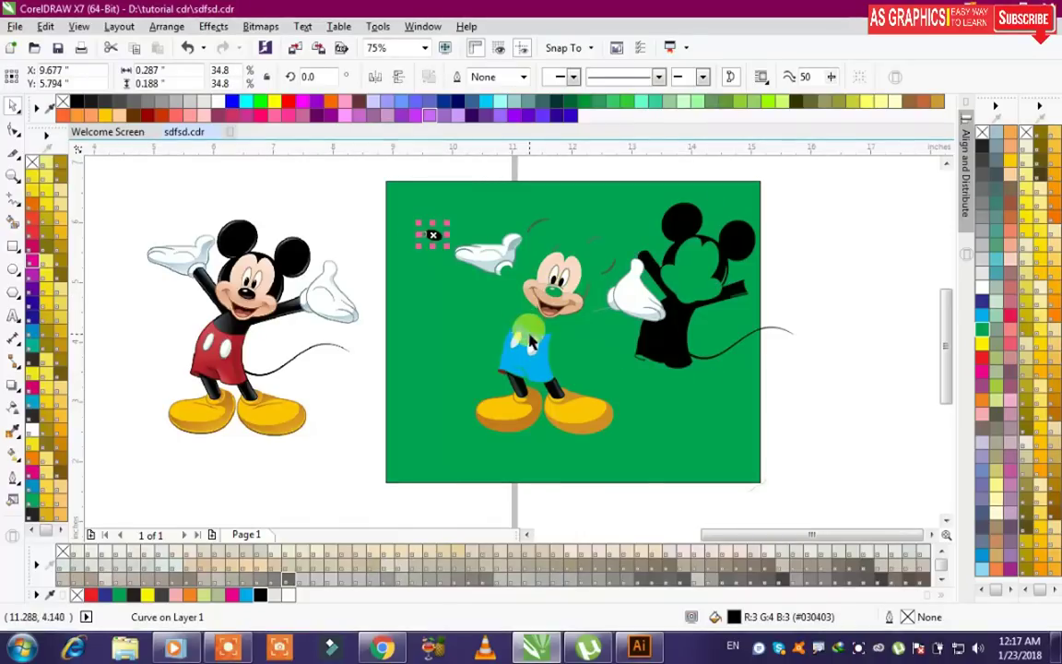
{"action": "left_click_drag", "start_coordinate": [532, 346], "coordinate": [663, 366]}
{"action": "left_click_drag", "start_coordinate": [509, 358], "coordinate": [610, 379]}
{"action": "key", "text": "ctrl+z"}
{"action": "key", "text": "ctrl+z"}
{"action": "key", "text": "ctrl+z"}
{"action": "key", "text": "ctrl+z"}
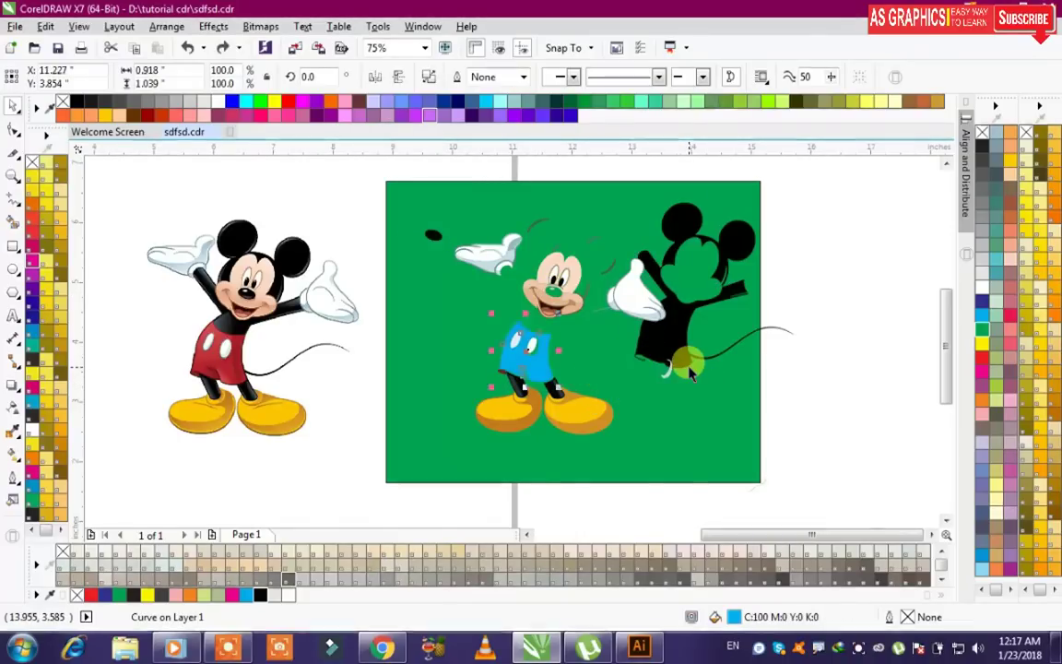
{"action": "left_click", "coordinate": [800, 395]}
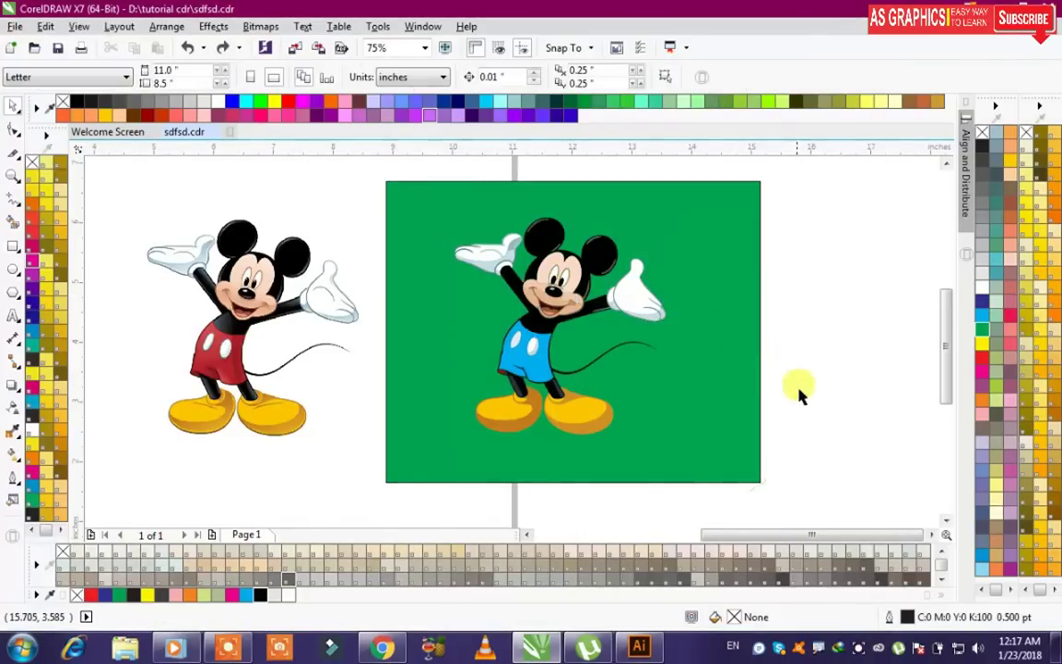
Step: Scale down the Mickey bitmap and its traced version on green together and move them beside the page
{"action": "scroll", "coordinate": [648, 415], "scroll_direction": "down", "scroll_amount": 1}
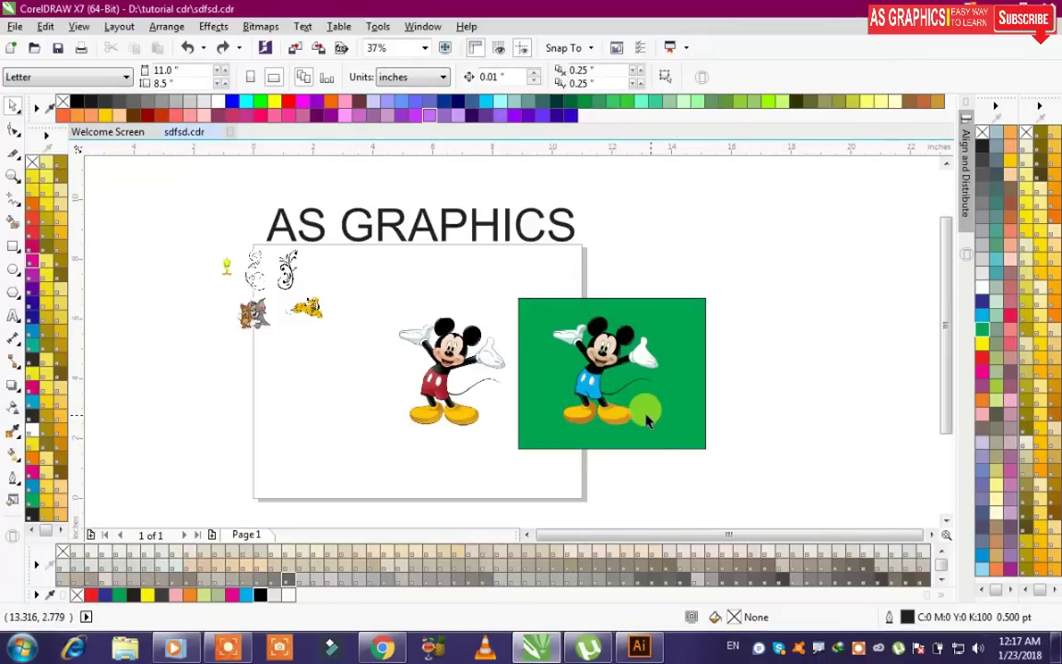
{"action": "left_click_drag", "start_coordinate": [384, 277], "coordinate": [773, 481]}
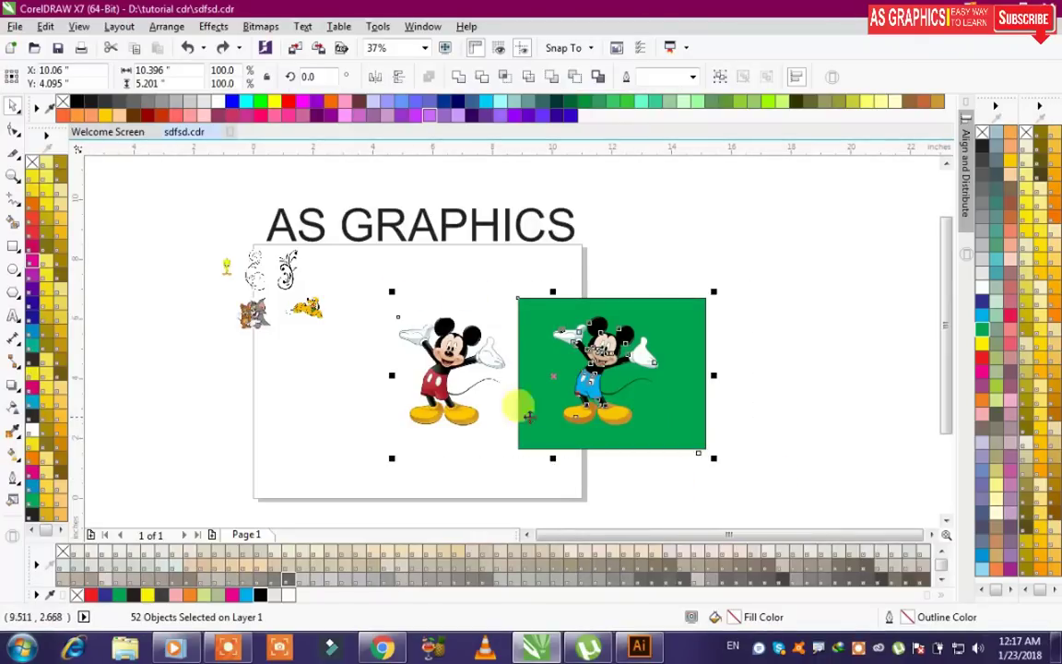
{"action": "left_click_drag", "start_coordinate": [387, 459], "coordinate": [543, 384]}
{"action": "left_click_drag", "start_coordinate": [569, 320], "coordinate": [649, 258]}
{"action": "left_click", "coordinate": [599, 283]}
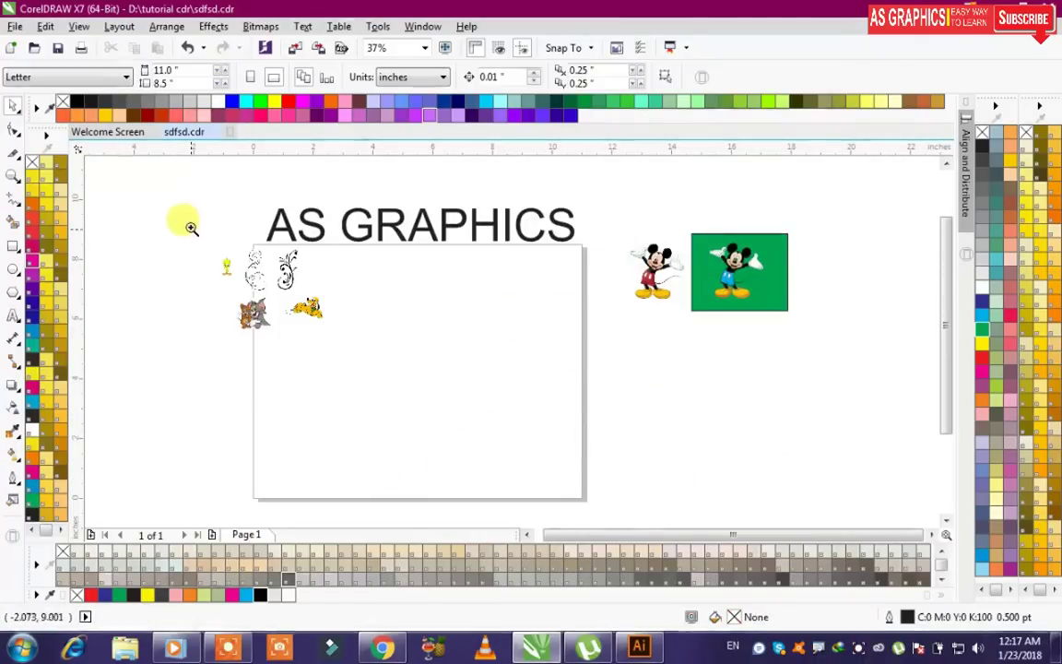
Step: Enlarge the small yellow dog bitmap to about 4.89 by 2.76 inches and place it below the Tom and Jerry picture
{"action": "scroll", "coordinate": [166, 276], "scroll_direction": "up", "scroll_amount": 2}
{"action": "left_click", "coordinate": [506, 343]}
{"action": "left_click_drag", "start_coordinate": [521, 352], "coordinate": [765, 493]}
{"action": "scroll", "coordinate": [283, 329], "scroll_direction": "down", "scroll_amount": 2}
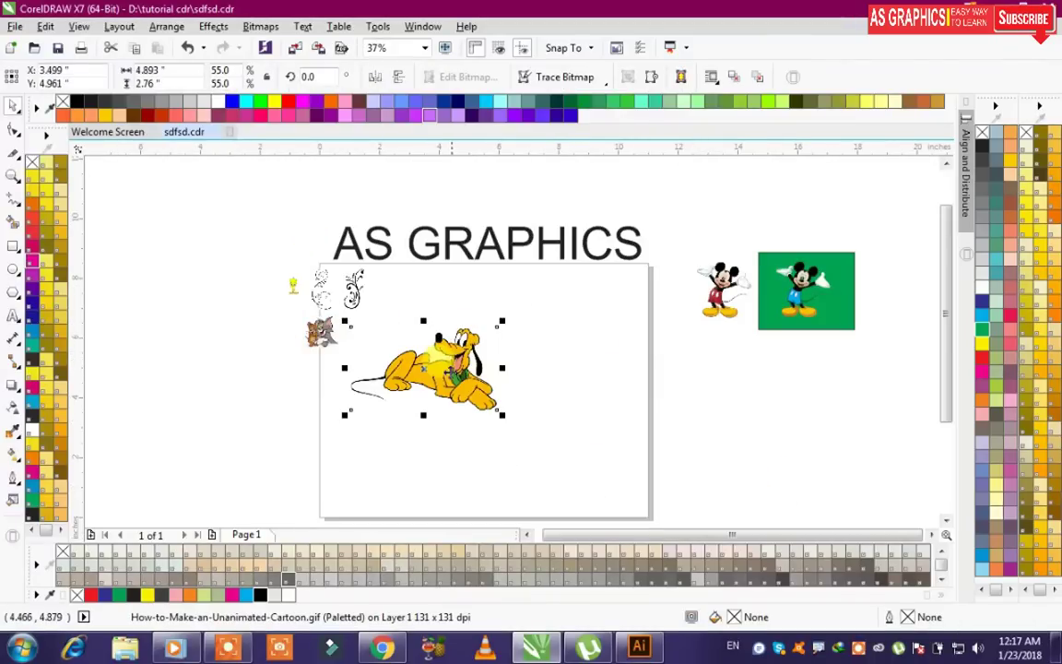
{"action": "left_click_drag", "start_coordinate": [287, 288], "coordinate": [670, 489]}
{"action": "left_click_drag", "start_coordinate": [484, 339], "coordinate": [405, 391]}
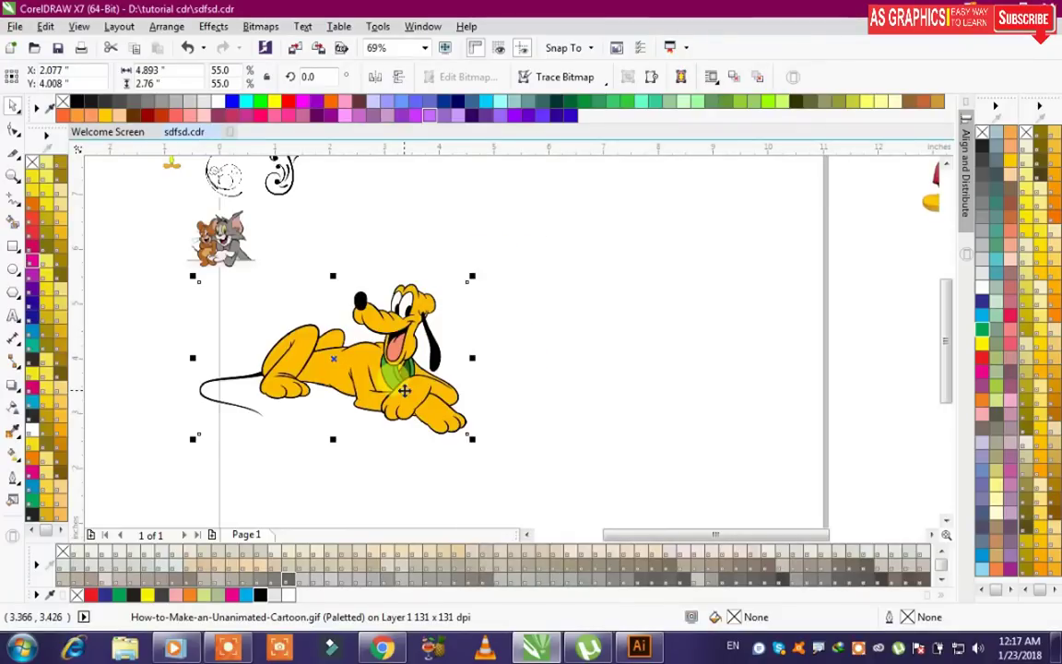
Step: Trace the dog bitmap with Outline Trace as Line Art, keeping the default trace settings
{"action": "right_click", "coordinate": [332, 352]}
{"action": "mouse_move", "coordinate": [408, 247]}
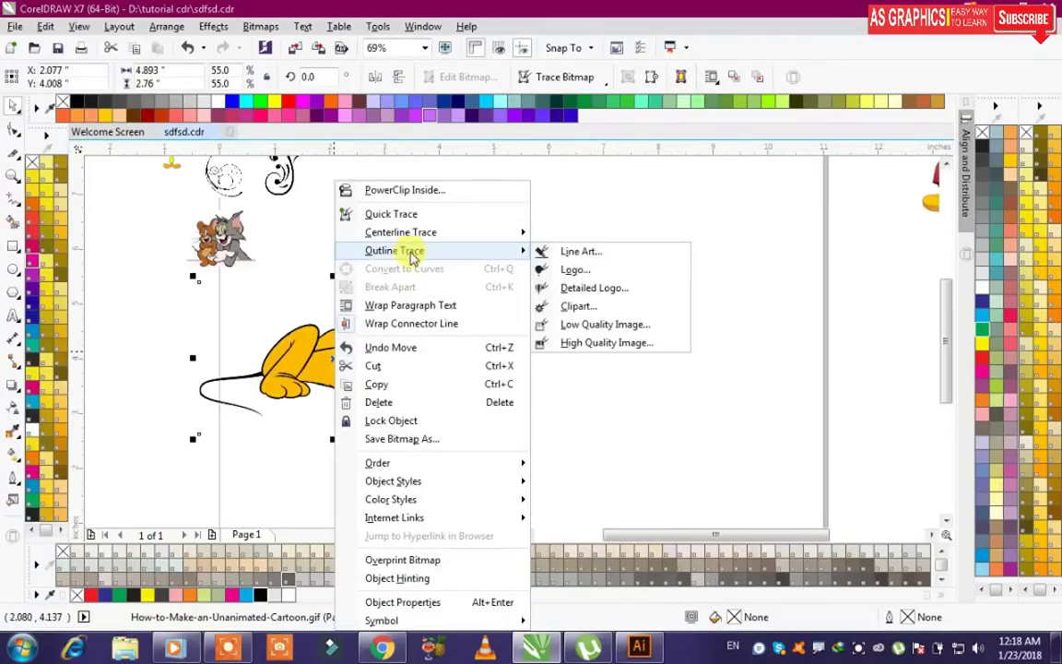
{"action": "left_click", "coordinate": [575, 255]}
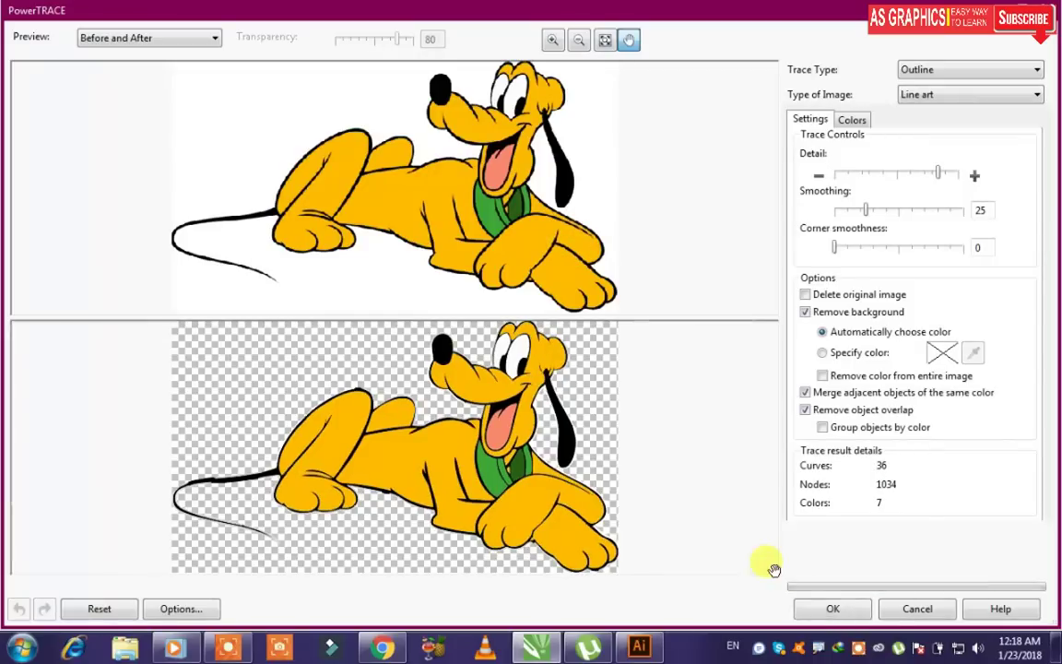
{"action": "left_click", "coordinate": [830, 614]}
Step: Move the traced dog away from the original bitmap and ungroup it into individual objects
{"action": "left_click_drag", "start_coordinate": [286, 377], "coordinate": [574, 320]}
{"action": "left_click", "coordinate": [605, 387]}
{"action": "left_click", "coordinate": [608, 299]}
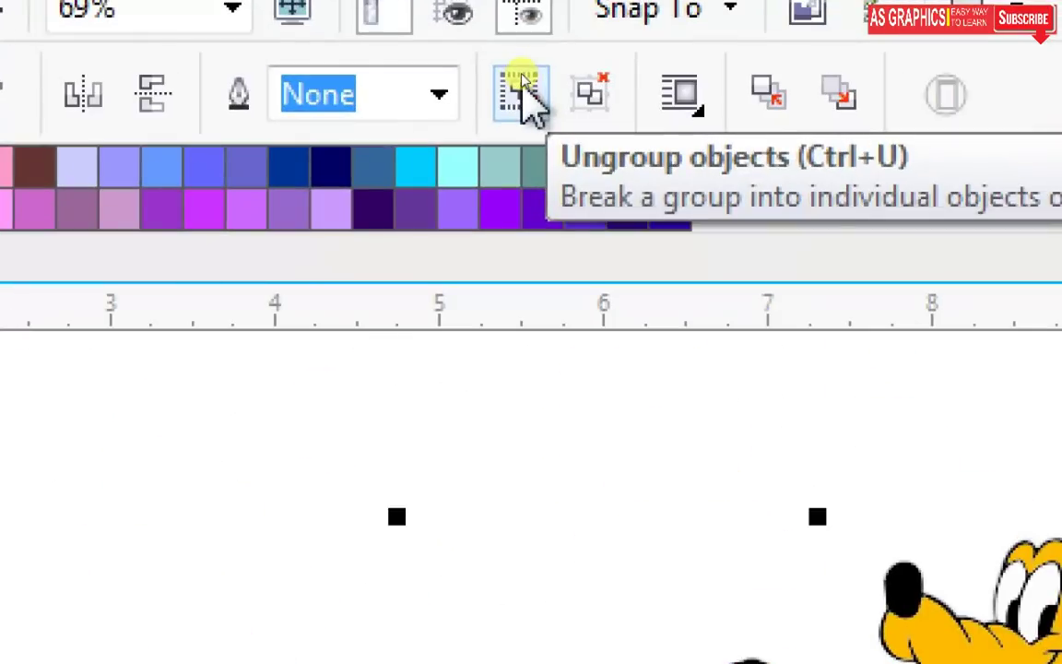
{"action": "left_click", "coordinate": [521, 77]}
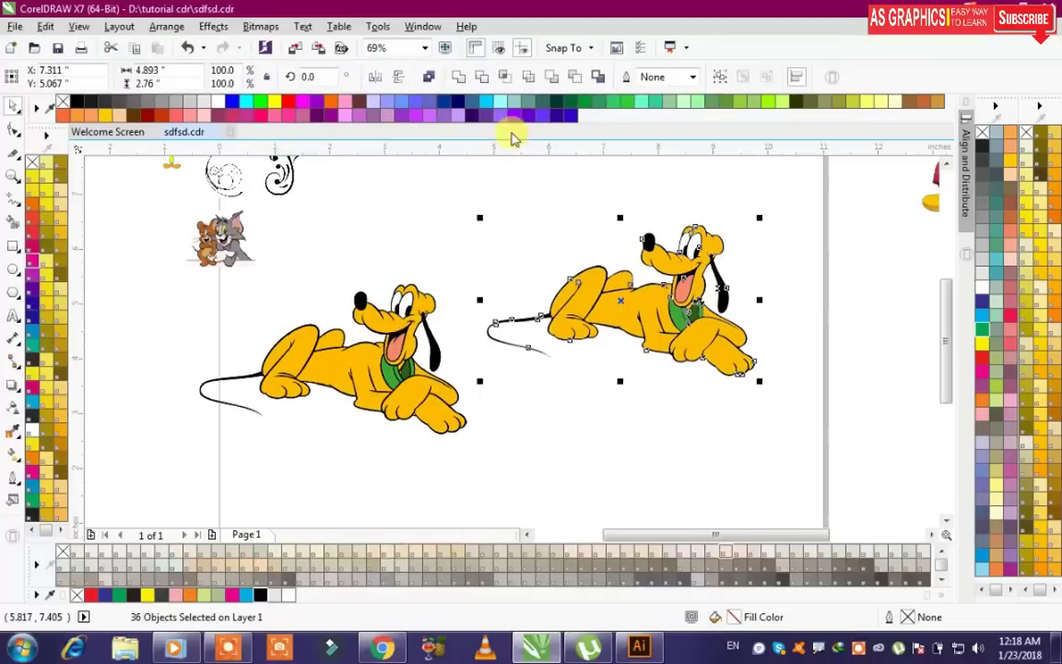
{"action": "left_click", "coordinate": [510, 244]}
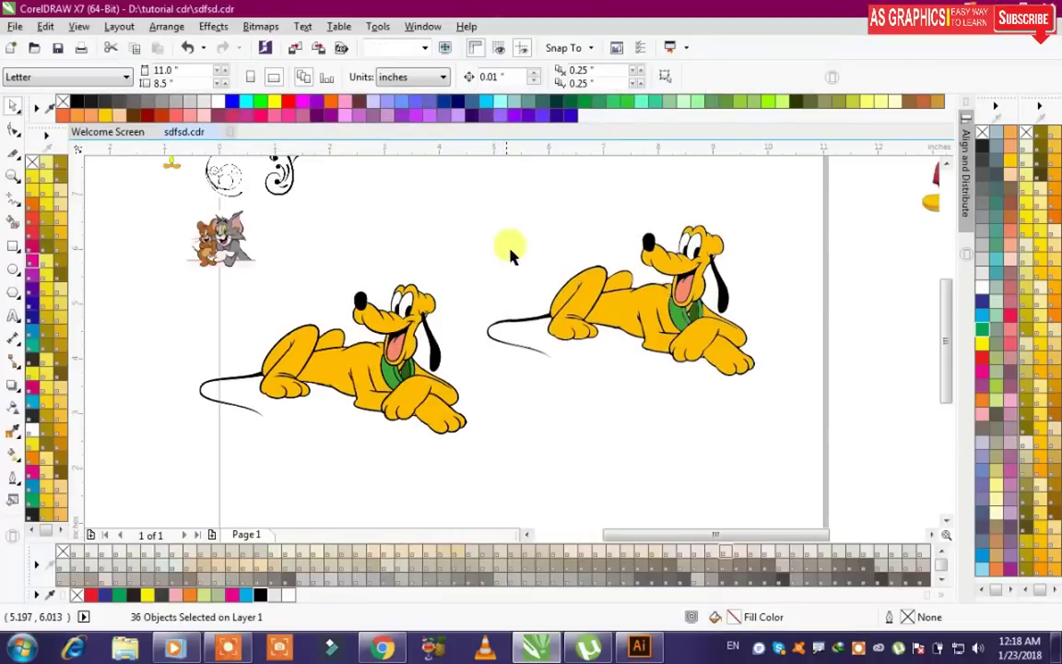
Step: Delete the yellow fills of the traced dog's hind legs, body and head, along with the pink tongue fill
{"action": "left_click", "coordinate": [550, 260]}
{"action": "left_click_drag", "start_coordinate": [561, 268], "coordinate": [413, 238]}
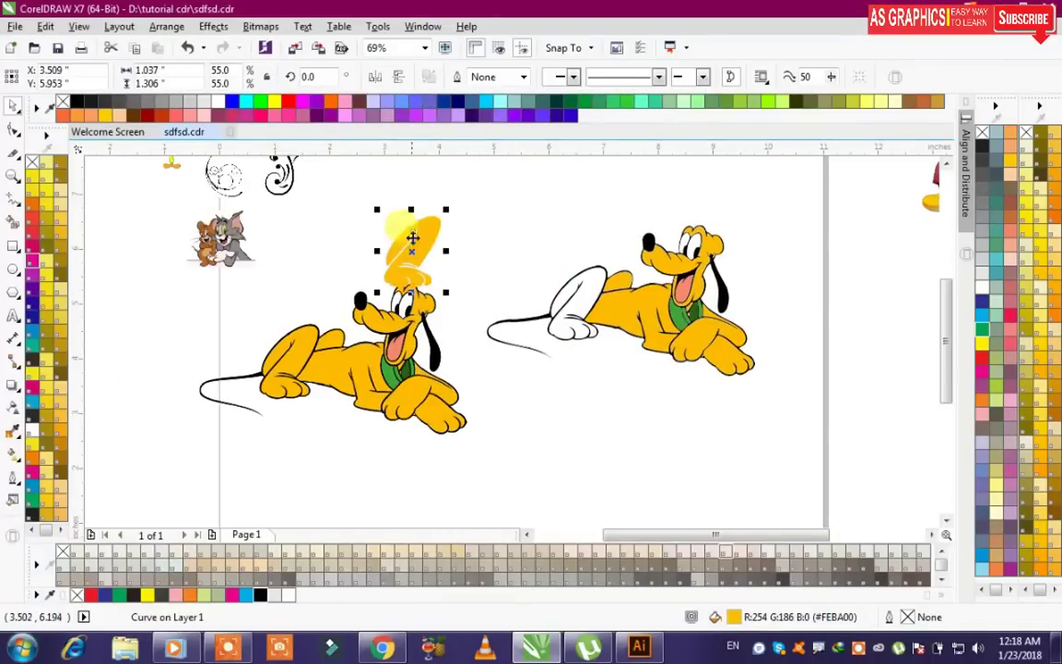
{"action": "key", "text": "Delete"}
{"action": "left_click_drag", "start_coordinate": [609, 316], "coordinate": [460, 234]}
{"action": "key", "text": "Delete"}
{"action": "left_click_drag", "start_coordinate": [617, 281], "coordinate": [547, 215]}
{"action": "key", "text": "Delete"}
{"action": "left_click_drag", "start_coordinate": [666, 264], "coordinate": [584, 209]}
{"action": "key", "text": "Delete"}
{"action": "left_click_drag", "start_coordinate": [682, 288], "coordinate": [591, 220]}
{"action": "key", "text": "Delete"}
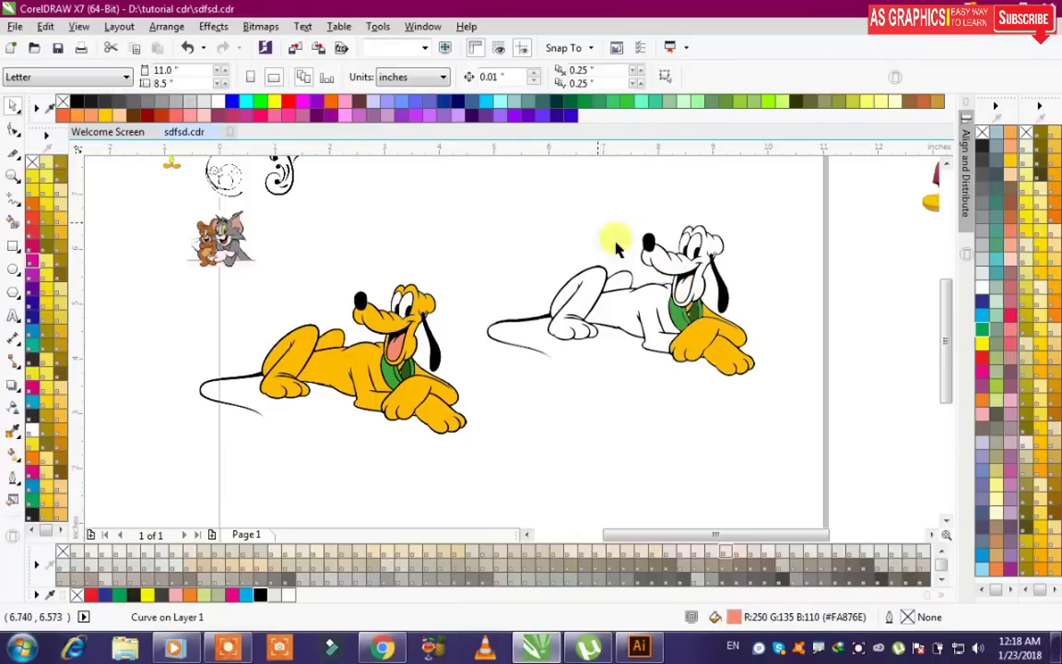
Step: Delete the green fill pieces of the traced dog's collar
{"action": "left_click", "coordinate": [678, 314]}
{"action": "key", "text": "Delete"}
{"action": "left_click", "coordinate": [692, 315]}
{"action": "key", "text": "Delete"}
{"action": "left_click", "coordinate": [686, 315]}
{"action": "key", "text": "Delete"}
{"action": "left_click", "coordinate": [701, 310]}
{"action": "key", "text": "Delete"}
Step: Delete the yellow front-leg fills and the remaining coloured bits around the traced dog's collar
{"action": "left_click", "coordinate": [697, 337]}
{"action": "key", "text": "Delete"}
{"action": "left_click", "coordinate": [720, 356]}
{"action": "key", "text": "Delete"}
{"action": "left_click", "coordinate": [686, 315]}
{"action": "key", "text": "Delete"}
{"action": "left_click", "coordinate": [690, 314]}
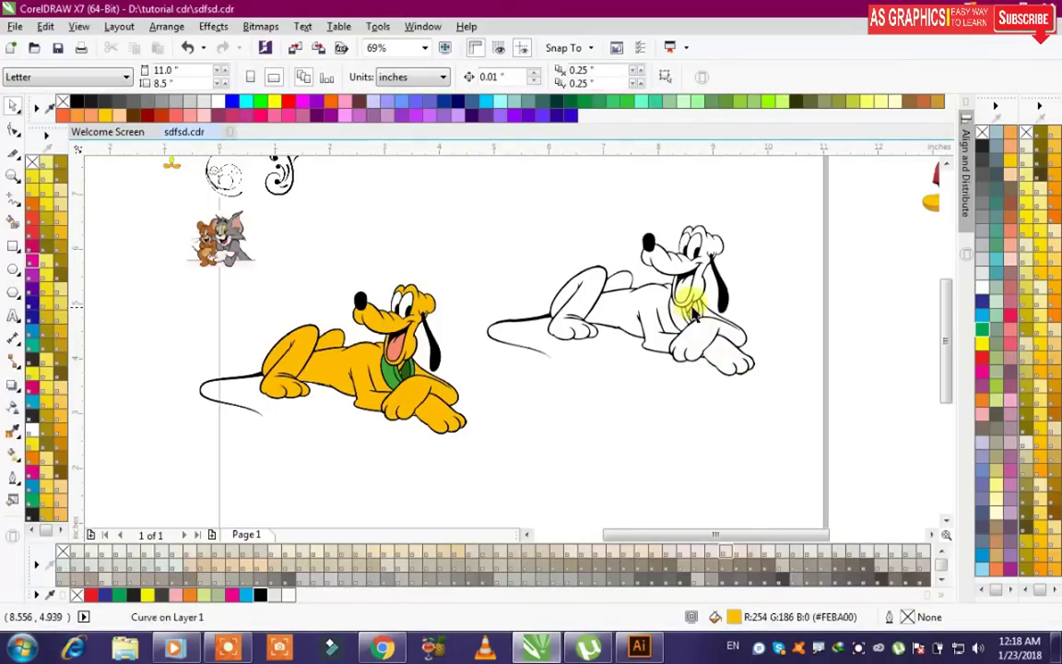
{"action": "left_click", "coordinate": [710, 297]}
{"action": "left_click", "coordinate": [724, 293]}
{"action": "left_click", "coordinate": [749, 303]}
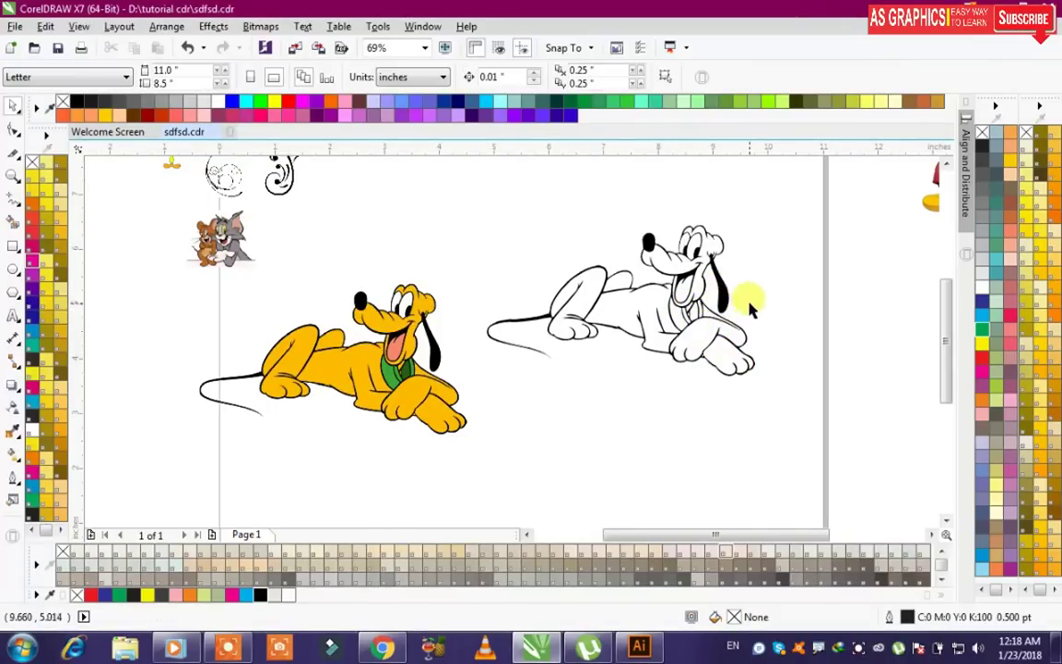
Step: Move the original dog bitmap up and closer to the black line-art version
{"action": "left_click_drag", "start_coordinate": [415, 315], "coordinate": [461, 240]}
{"action": "left_click_drag", "start_coordinate": [359, 195], "coordinate": [809, 386]}
{"action": "left_click", "coordinate": [441, 249]}
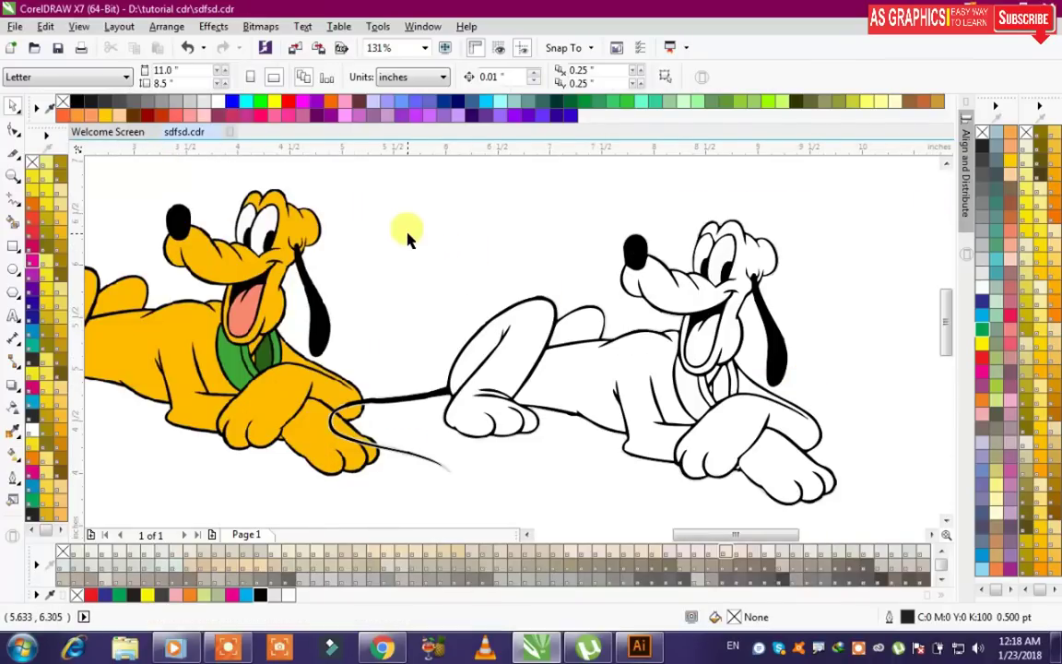
Step: Place the original yellow dog below its line-art version and move both dogs off the page to its right
{"action": "scroll", "coordinate": [409, 238], "scroll_direction": "down", "scroll_amount": 2}
{"action": "left_click_drag", "start_coordinate": [341, 272], "coordinate": [580, 431]}
{"action": "scroll", "coordinate": [368, 230], "scroll_direction": "down", "scroll_amount": 2}
{"action": "left_click_drag", "start_coordinate": [351, 210], "coordinate": [552, 433]}
{"action": "left_click_drag", "start_coordinate": [461, 323], "coordinate": [674, 351]}
Step: Move the black floral swirl bitmap down into the empty area of the page
{"action": "left_click", "coordinate": [259, 270]}
{"action": "left_click", "coordinate": [281, 211]}
{"action": "left_click_drag", "start_coordinate": [291, 221], "coordinate": [402, 300]}
{"action": "left_click_drag", "start_coordinate": [370, 259], "coordinate": [388, 324]}
{"action": "left_click", "coordinate": [452, 308]}
{"action": "key", "text": "F2"}
{"action": "left_click_drag", "start_coordinate": [222, 239], "coordinate": [550, 408]}
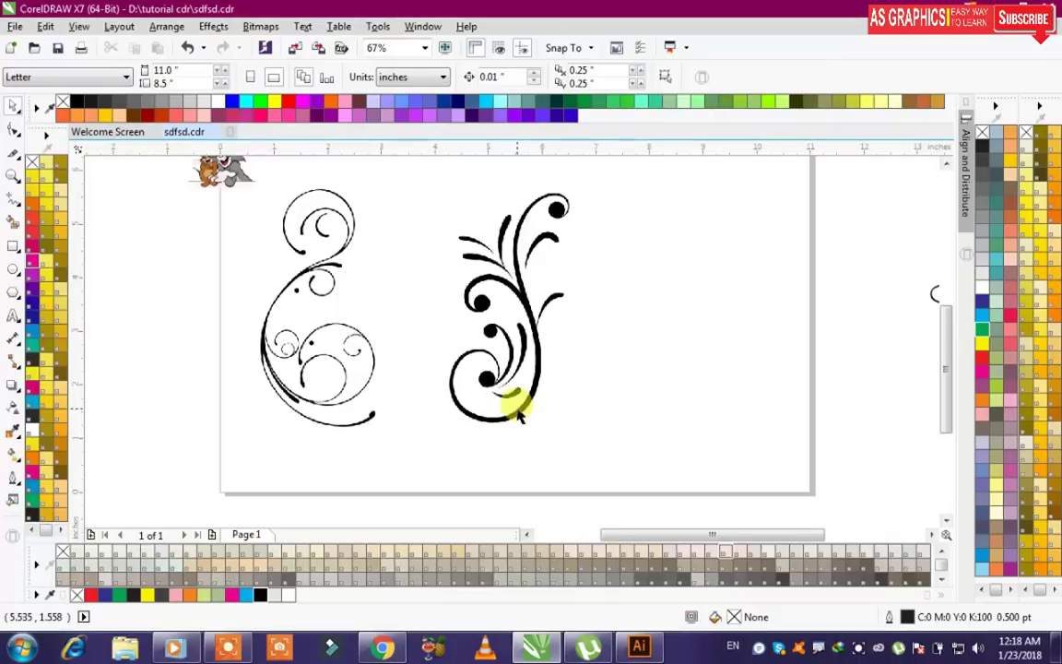
{"action": "right_click", "coordinate": [542, 342]}
{"action": "mouse_move", "coordinate": [608, 260]}
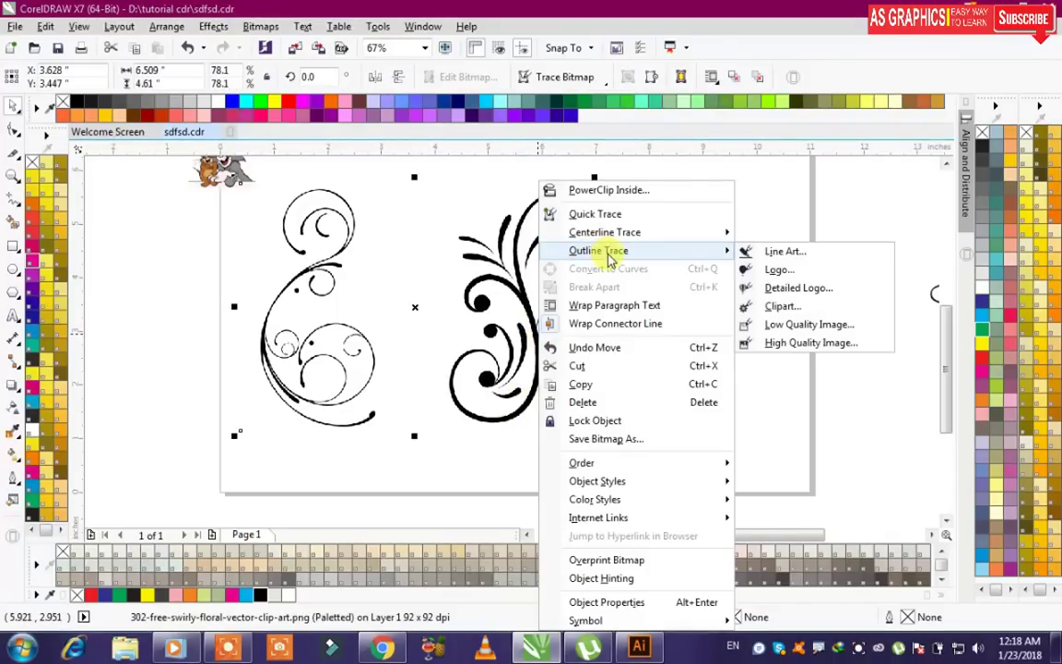
{"action": "left_click", "coordinate": [770, 253]}
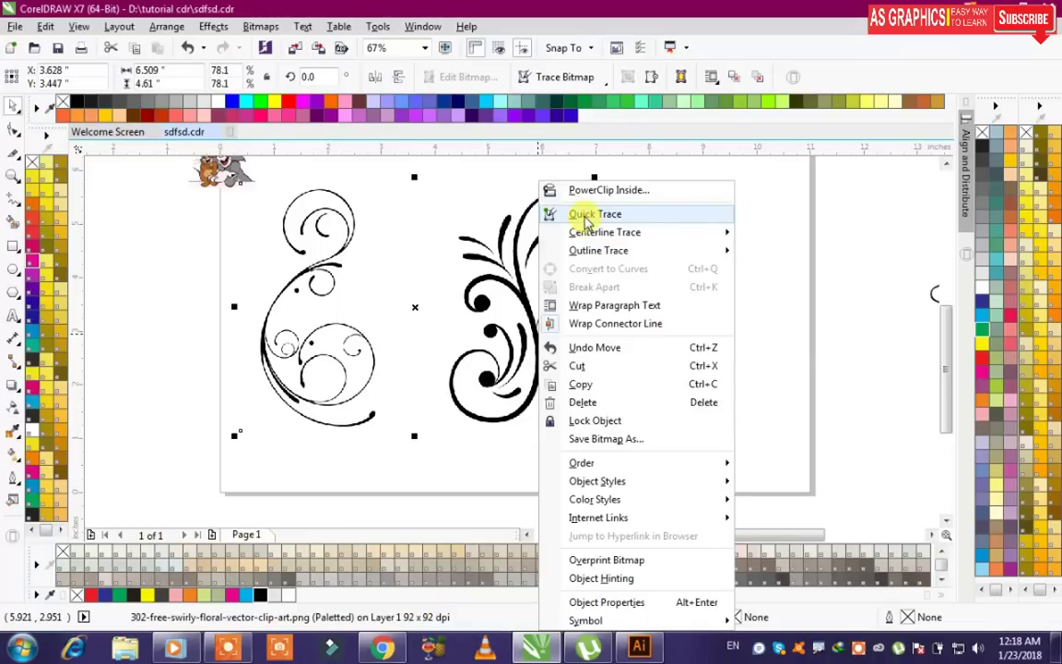
{"action": "mouse_move", "coordinate": [601, 251]}
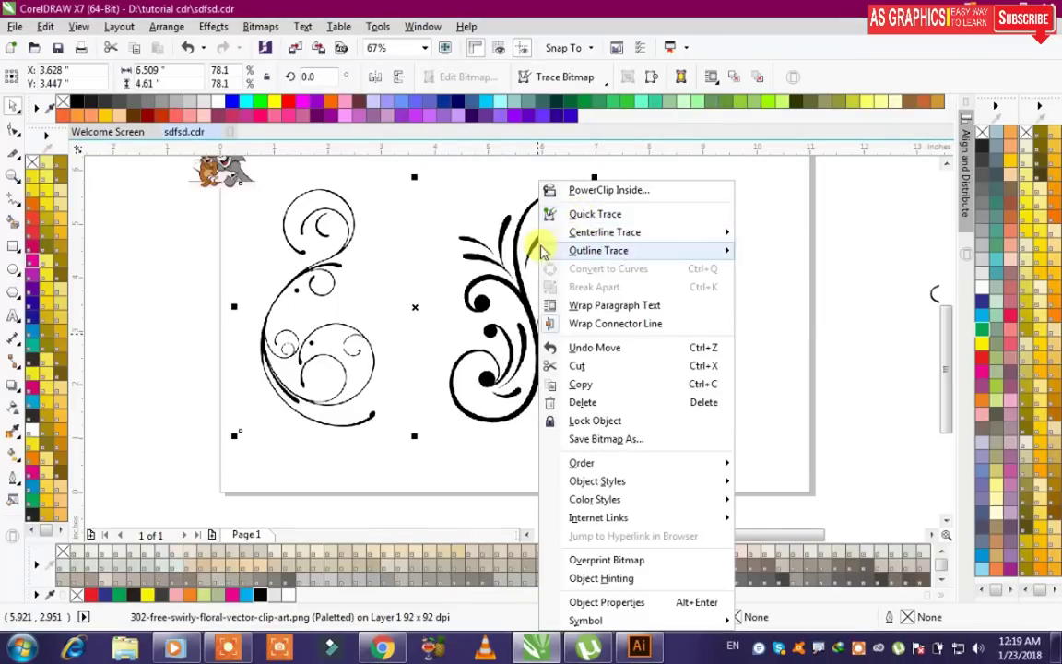
{"action": "left_click", "coordinate": [436, 222]}
{"action": "scroll", "coordinate": [374, 268], "scroll_direction": "down", "scroll_amount": 3}
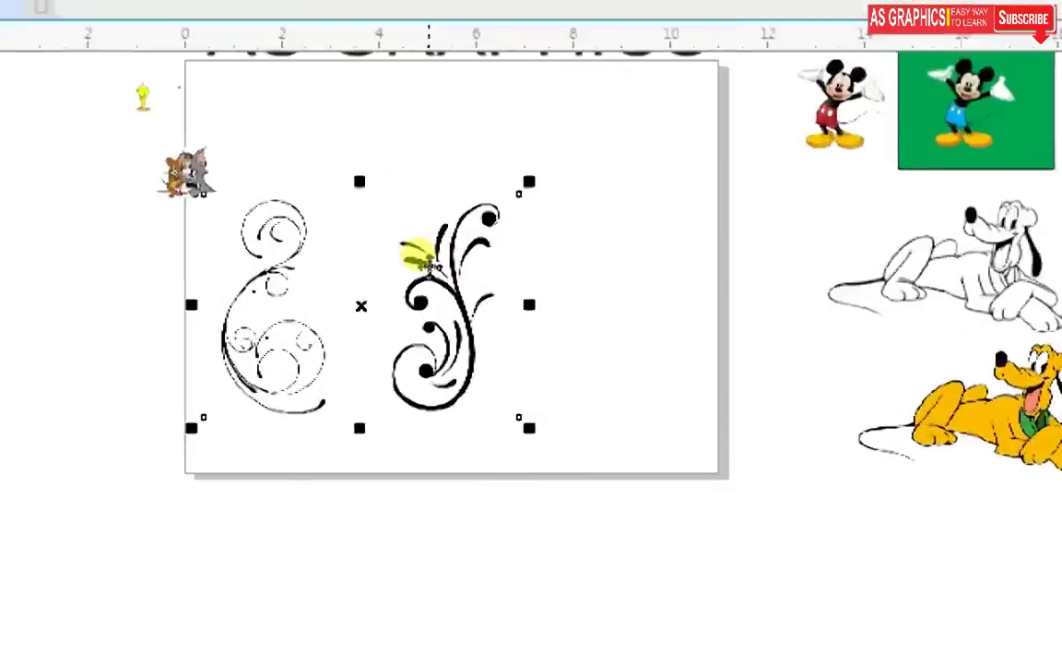
{"action": "right_click", "coordinate": [440, 264]}
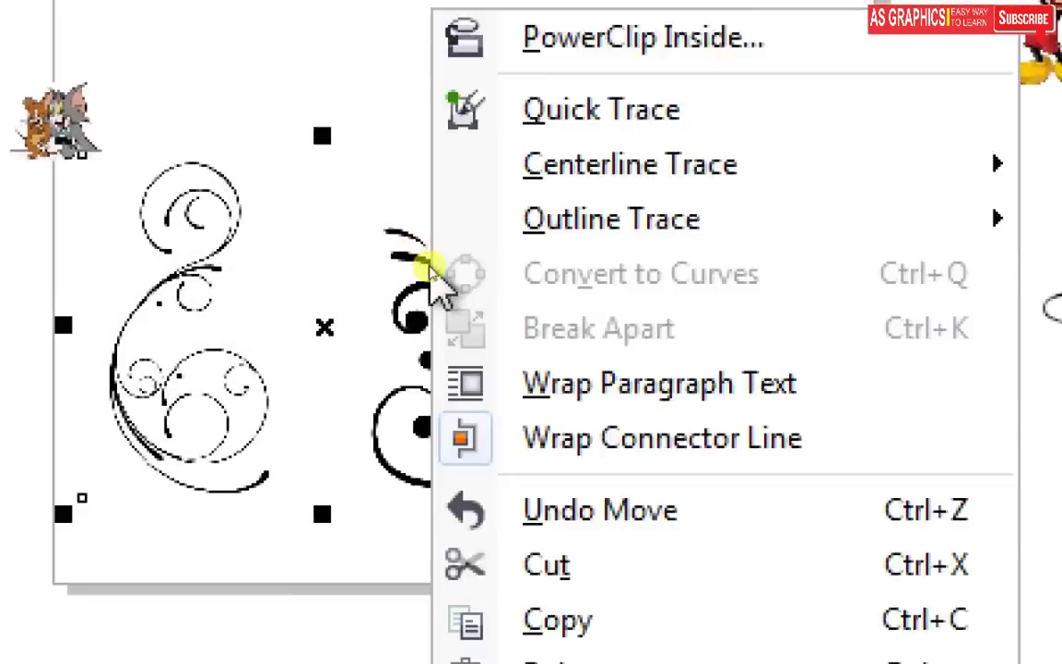
{"action": "left_click", "coordinate": [397, 223]}
{"action": "left_click", "coordinate": [387, 214]}
{"action": "left_click", "coordinate": [429, 263]}
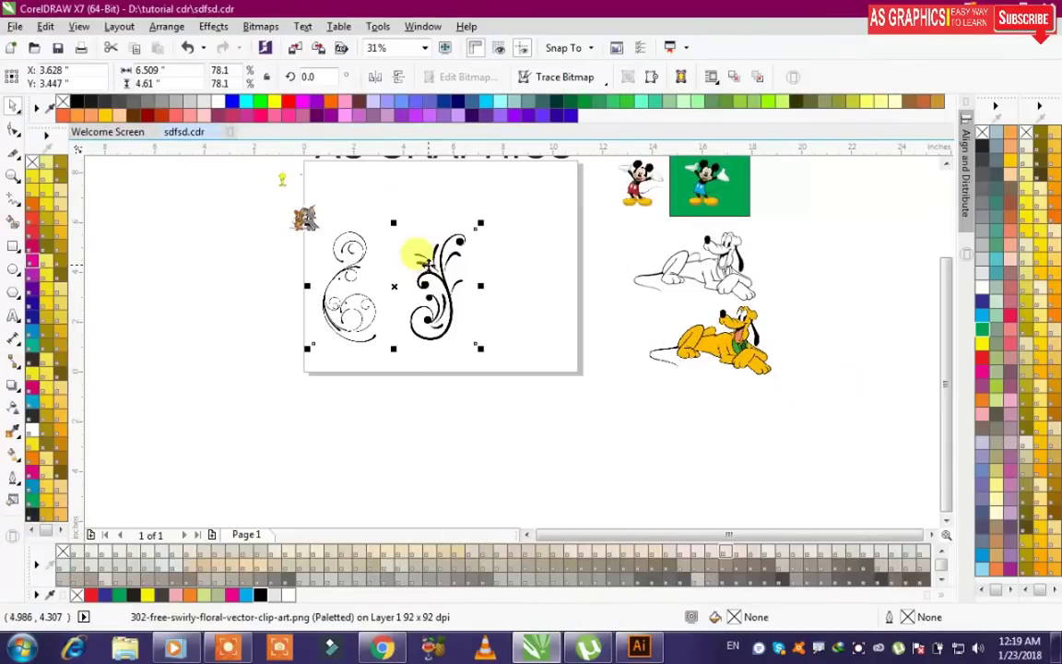
Step: Convert the swirl bitmap to vectors with Quick Trace and move the traced copy down and right of the original
{"action": "right_click", "coordinate": [429, 264]}
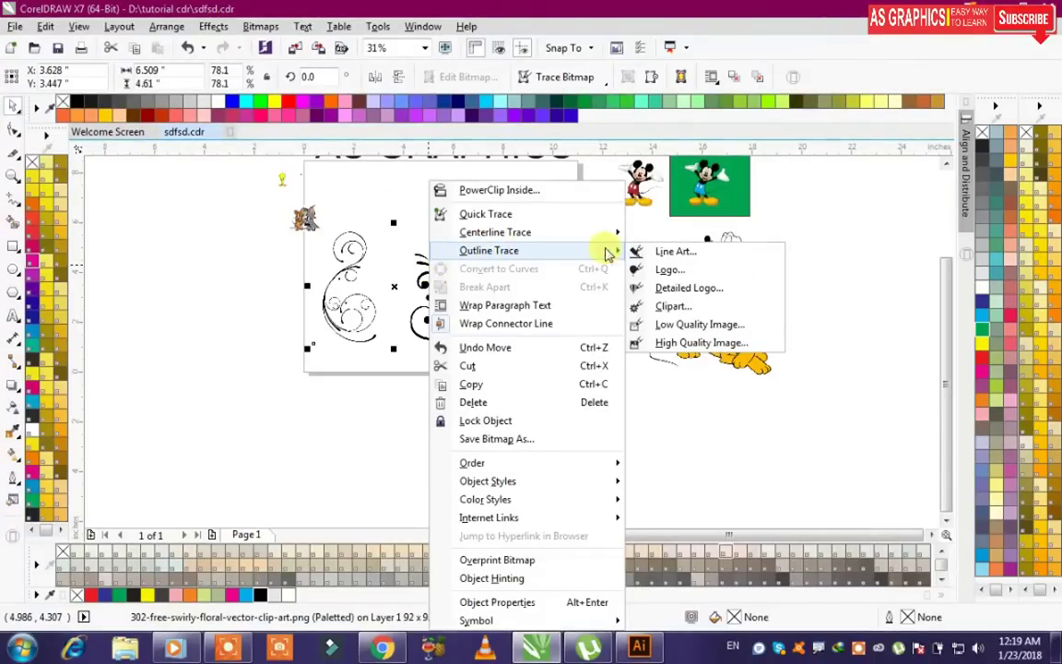
{"action": "left_click", "coordinate": [553, 219]}
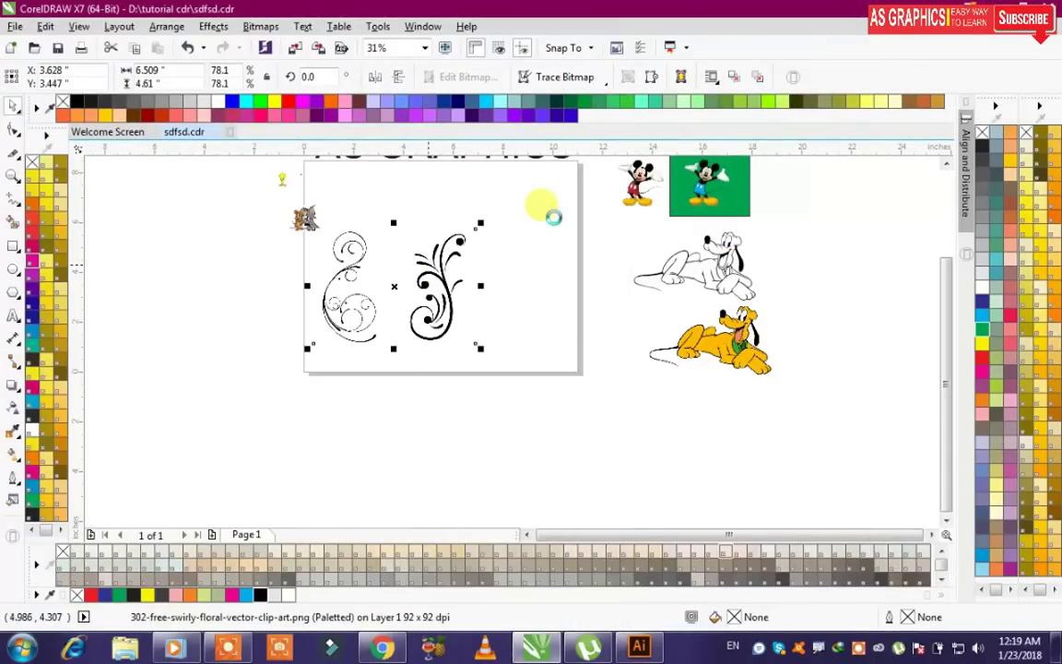
{"action": "mouse_move", "coordinate": [486, 285]}
{"action": "left_mouse_down"}
{"action": "mouse_move", "coordinate": [496, 313]}
{"action": "mouse_move", "coordinate": [562, 345]}
{"action": "left_mouse_up"}
{"action": "left_click", "coordinate": [483, 267]}
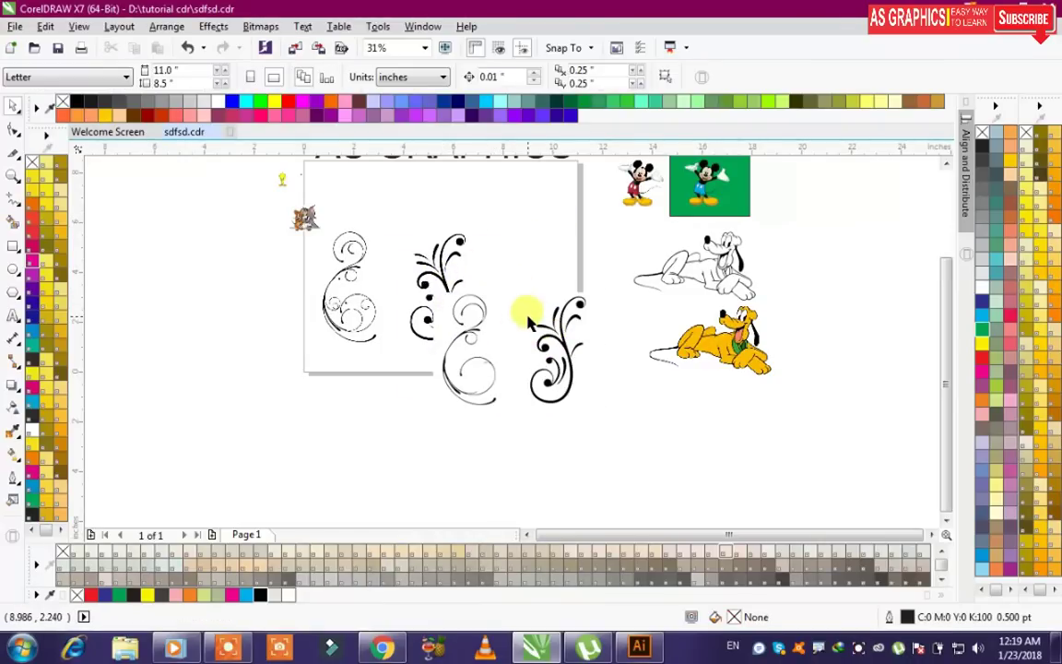
{"action": "left_click", "coordinate": [530, 313]}
{"action": "left_click", "coordinate": [482, 303]}
{"action": "left_click_drag", "start_coordinate": [482, 302], "coordinate": [474, 341]}
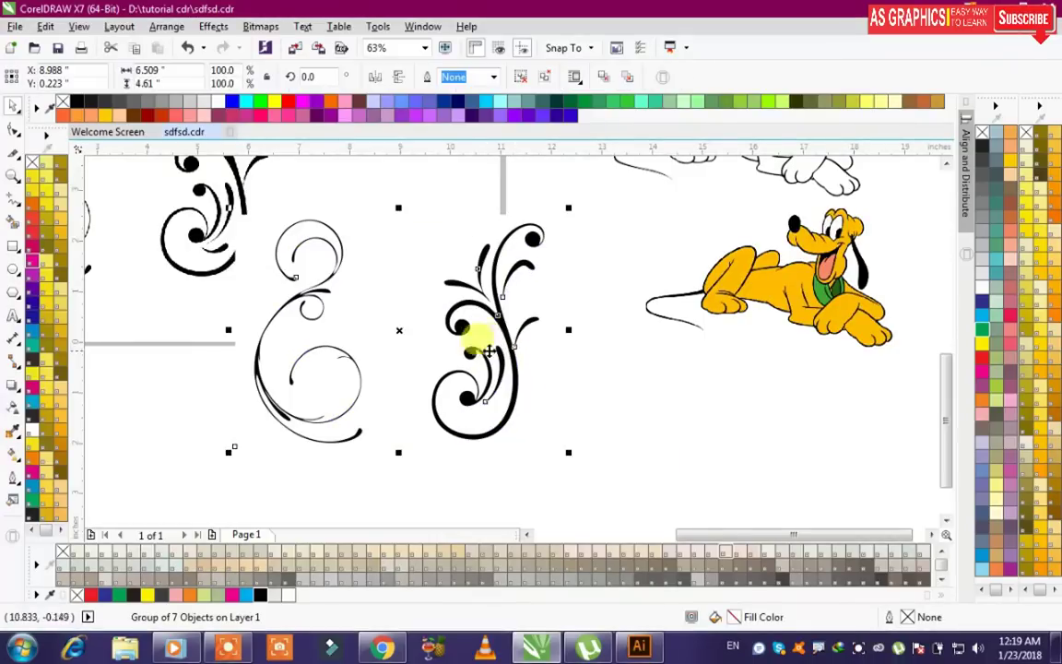
Step: Try filling the whole traced swirl group with yellow and undo the fill
{"action": "left_click", "coordinate": [986, 334]}
{"action": "left_click", "coordinate": [988, 336]}
{"action": "key", "text": "ctrl+z"}
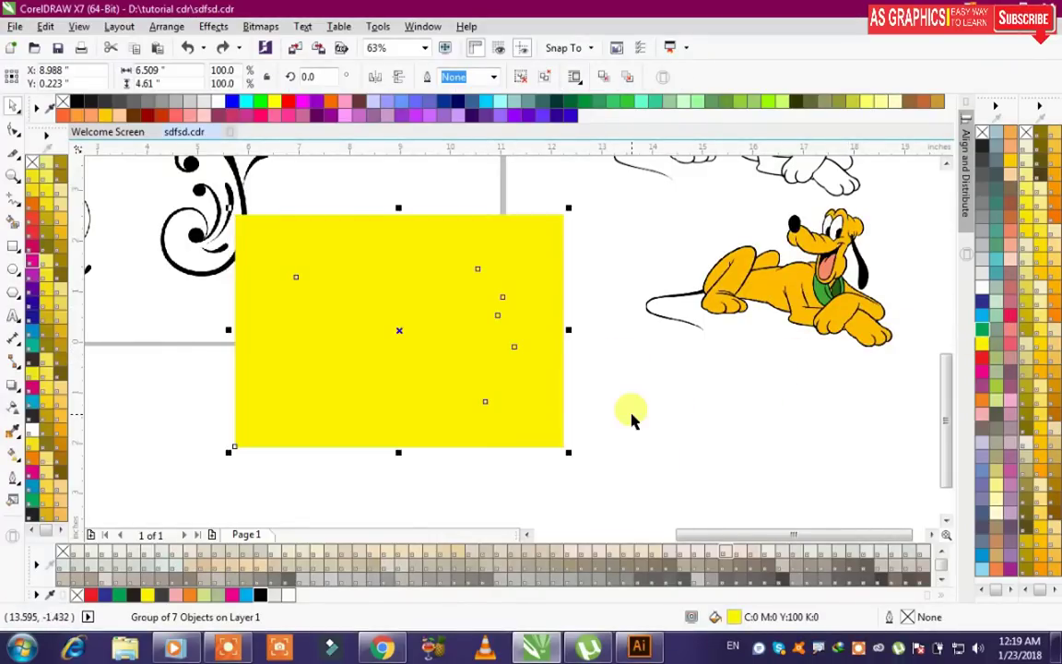
{"action": "key", "text": "z"}
{"action": "key", "text": "ctrl+z"}
{"action": "key", "text": "space"}
Step: Ungroup the traced swirls and delete the white background shape behind them
{"action": "left_click", "coordinate": [600, 401]}
{"action": "left_click", "coordinate": [498, 327]}
{"action": "left_click_drag", "start_coordinate": [498, 328], "coordinate": [503, 332]}
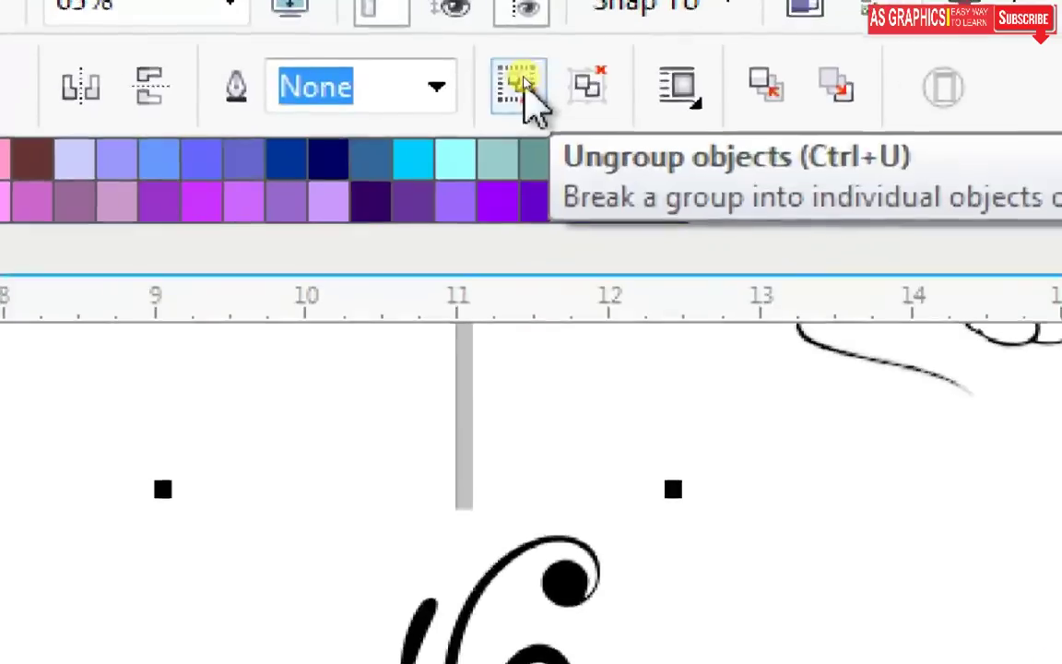
{"action": "left_click", "coordinate": [523, 81]}
{"action": "left_click_drag", "start_coordinate": [558, 357], "coordinate": [720, 358]}
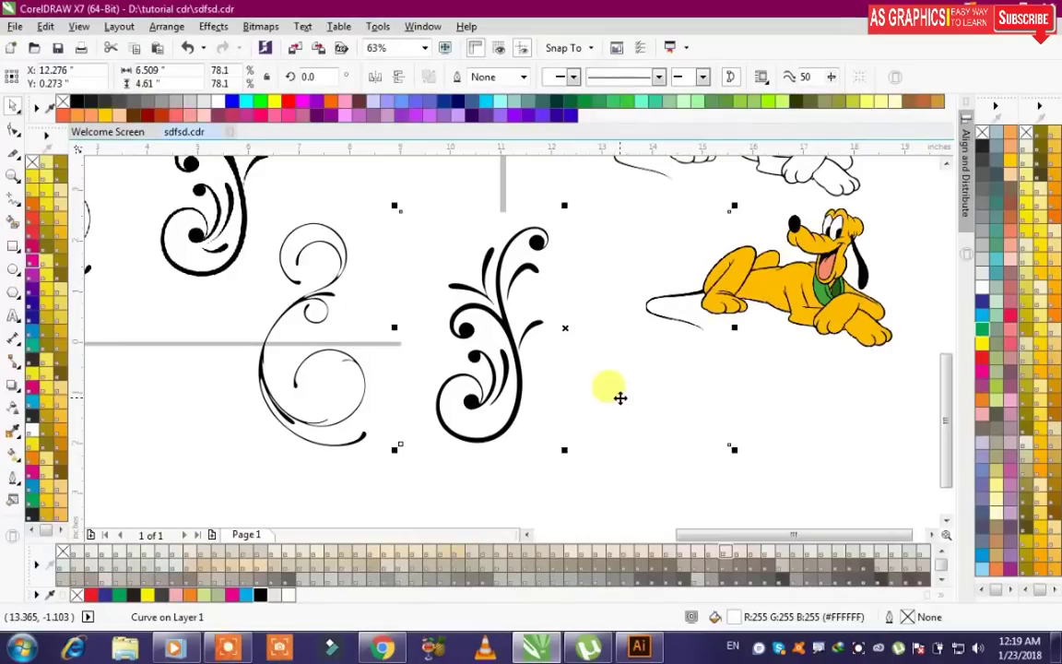
{"action": "left_click_drag", "start_coordinate": [621, 398], "coordinate": [658, 406]}
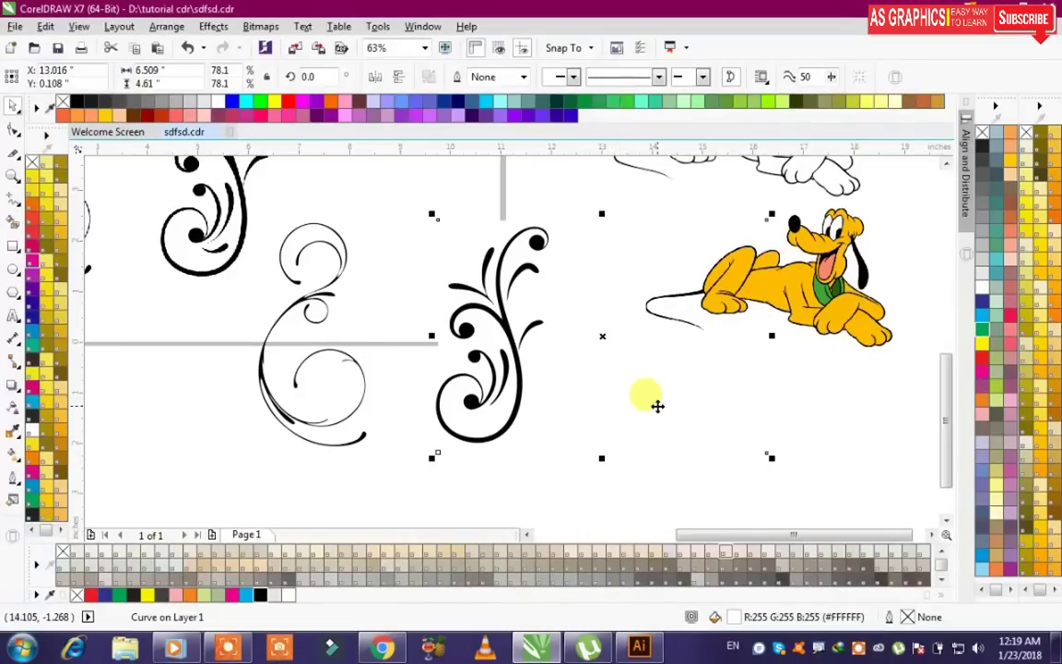
{"action": "key", "text": "Delete"}
Step: Fill the thick traced swirl's main scroll with green and its separate leaf strokes with red
{"action": "left_click", "coordinate": [517, 340]}
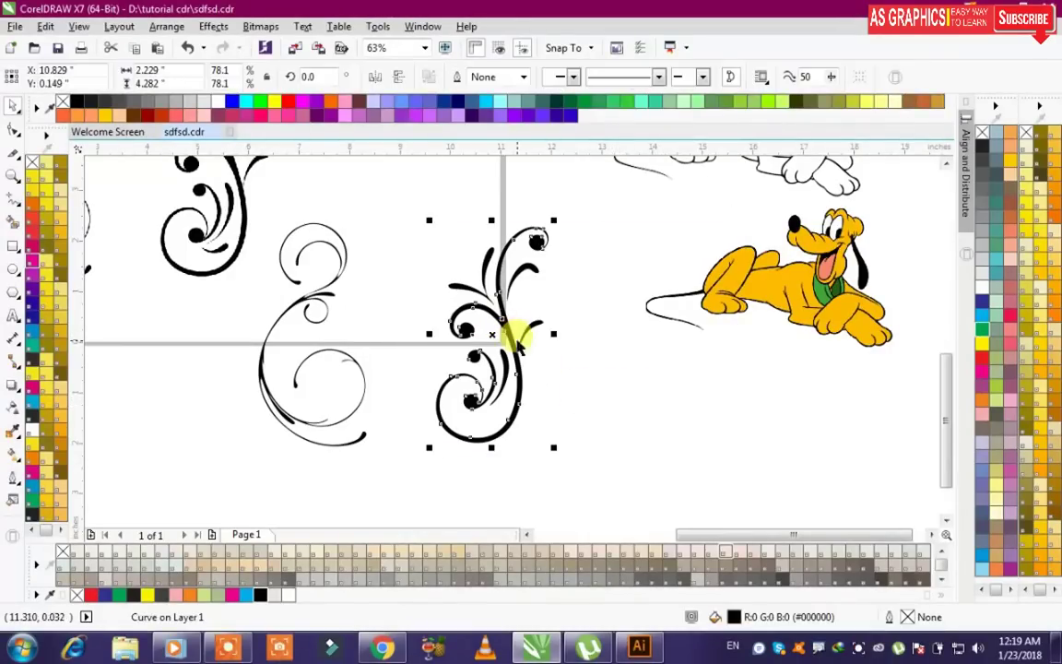
{"action": "left_click", "coordinate": [983, 323]}
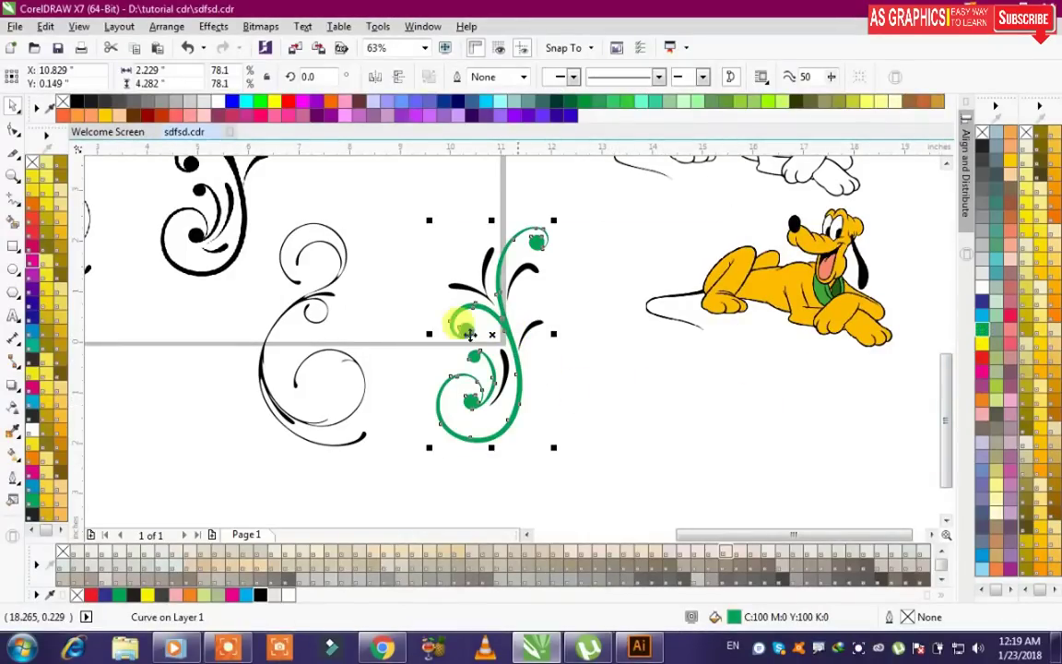
{"action": "left_click_drag", "start_coordinate": [605, 419], "coordinate": [413, 220]}
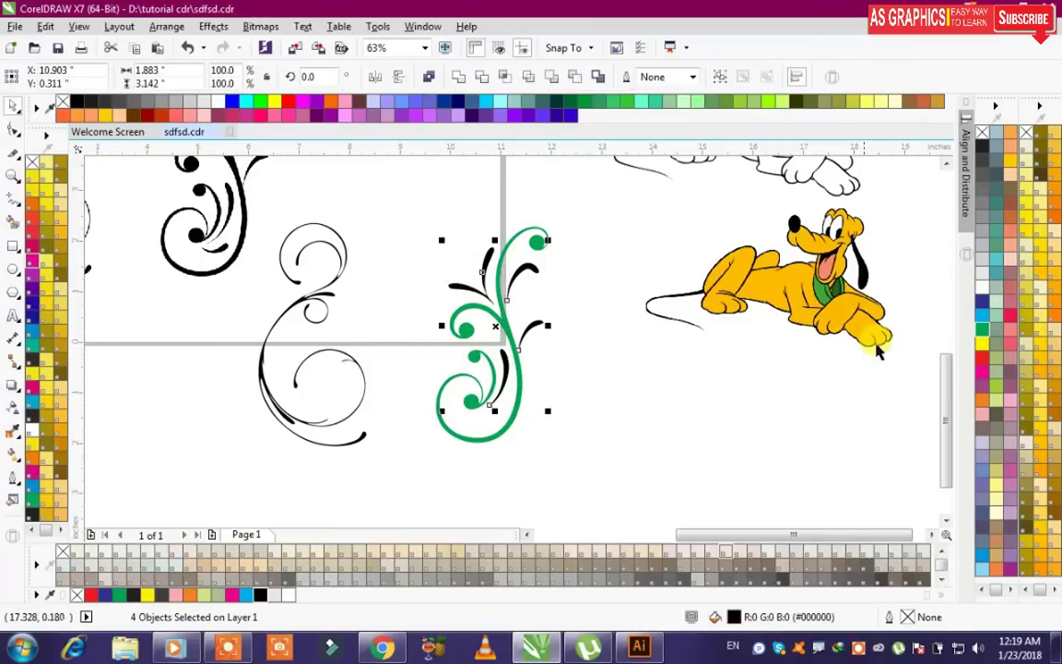
{"action": "left_click", "coordinate": [983, 366]}
{"action": "left_click", "coordinate": [611, 423]}
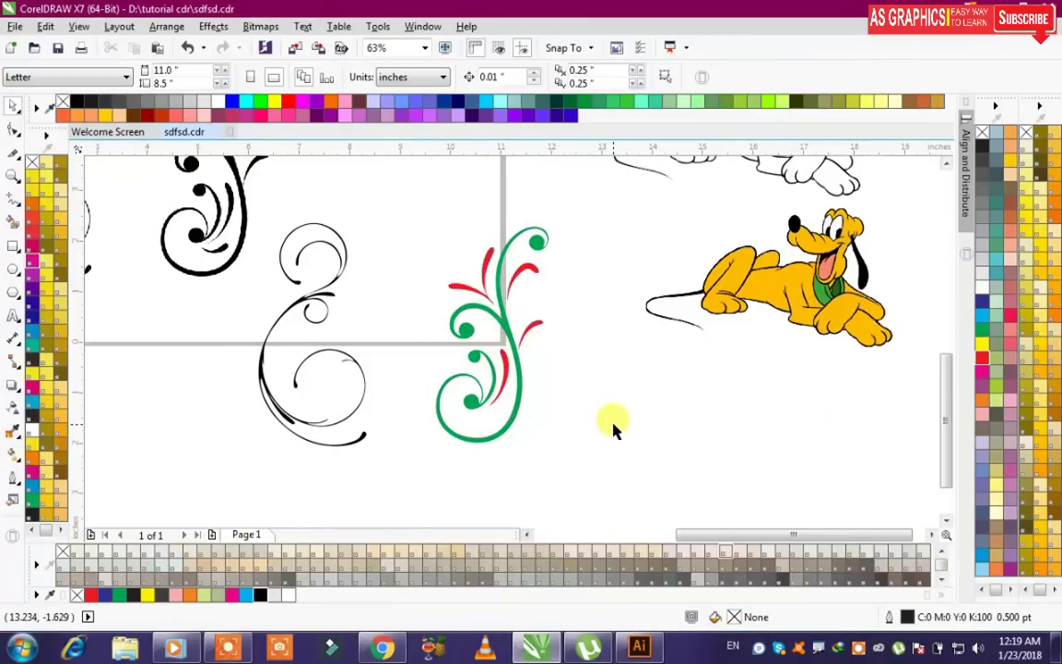
Step: Fill the thin traced swirl with red
{"action": "scroll", "coordinate": [611, 422], "scroll_direction": "down", "scroll_amount": 2}
{"action": "left_click_drag", "start_coordinate": [382, 259], "coordinate": [647, 481]}
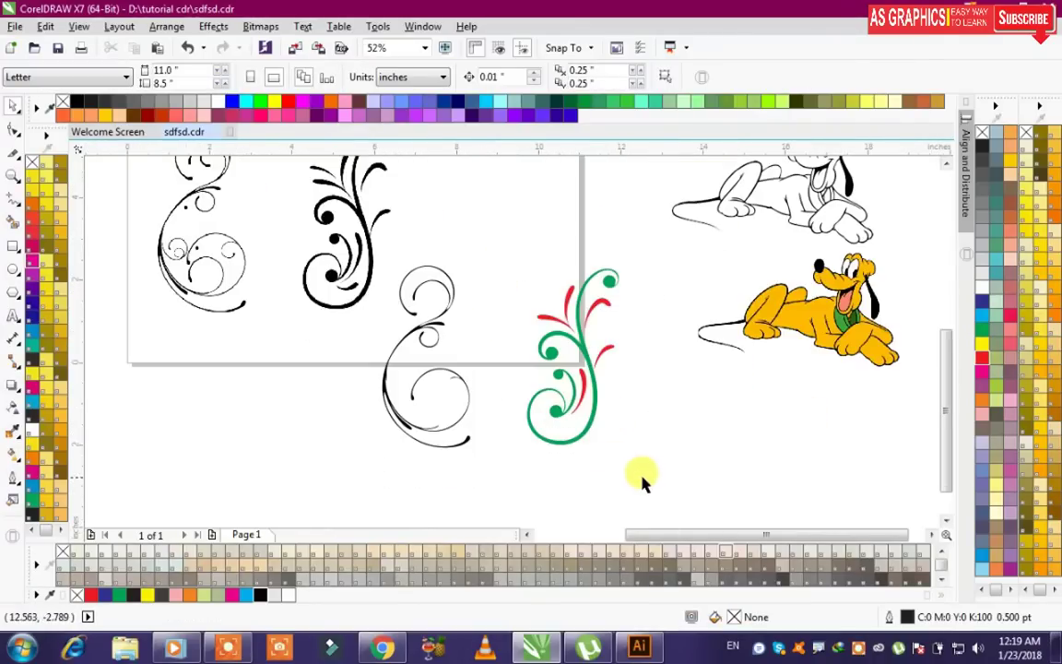
{"action": "left_click_drag", "start_coordinate": [502, 486], "coordinate": [324, 205]}
{"action": "left_click", "coordinate": [982, 332]}
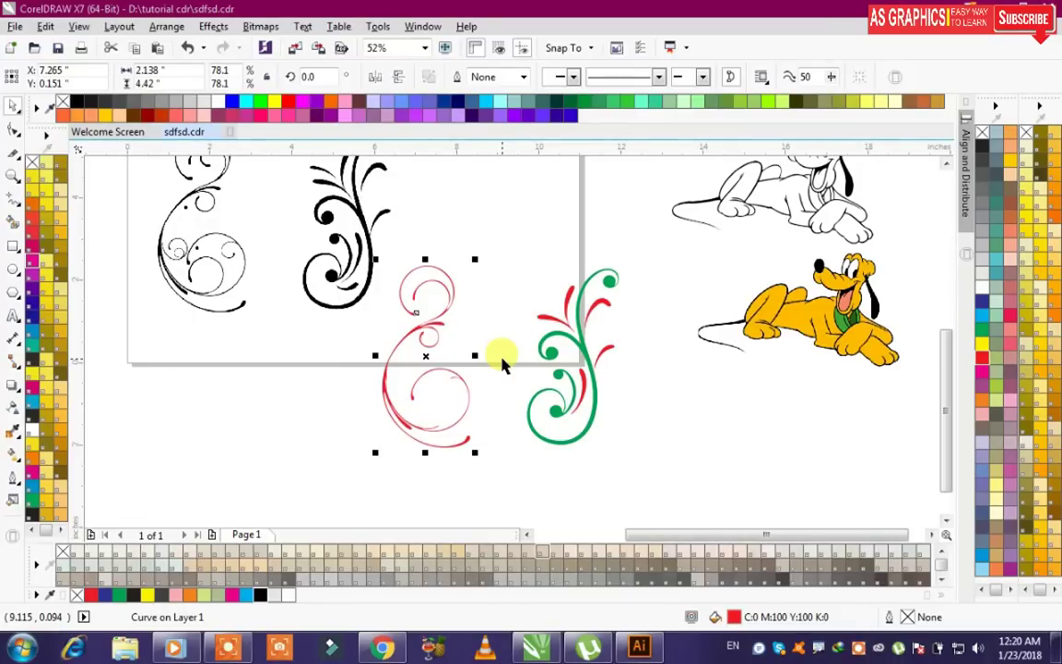
{"action": "left_click", "coordinate": [600, 395]}
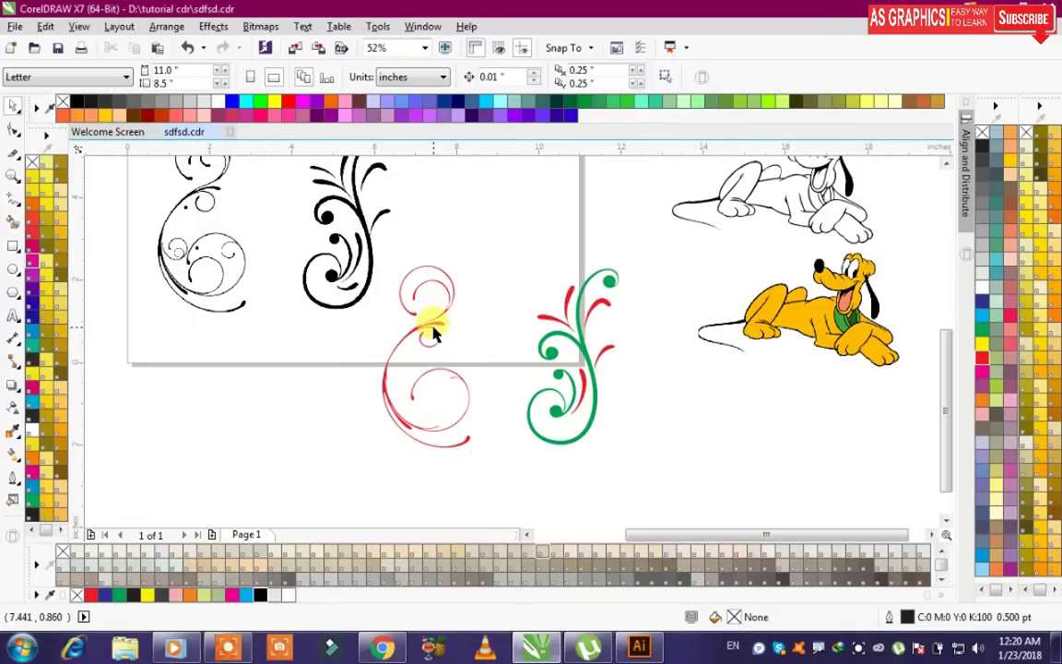
Step: Move the original black swirl bitmap down beside the coloured traced swirls
{"action": "scroll", "coordinate": [433, 330], "scroll_direction": "down", "scroll_amount": 1}
{"action": "left_click_drag", "start_coordinate": [388, 293], "coordinate": [372, 367]}
Step: Try to move the original and coloured swirls together and undo the move
{"action": "left_click_drag", "start_coordinate": [228, 264], "coordinate": [587, 433]}
{"action": "left_click", "coordinate": [227, 268]}
{"action": "left_click_drag", "start_coordinate": [228, 247], "coordinate": [575, 420]}
{"action": "left_click_drag", "start_coordinate": [271, 259], "coordinate": [427, 318]}
{"action": "key", "text": "ctrl+z"}
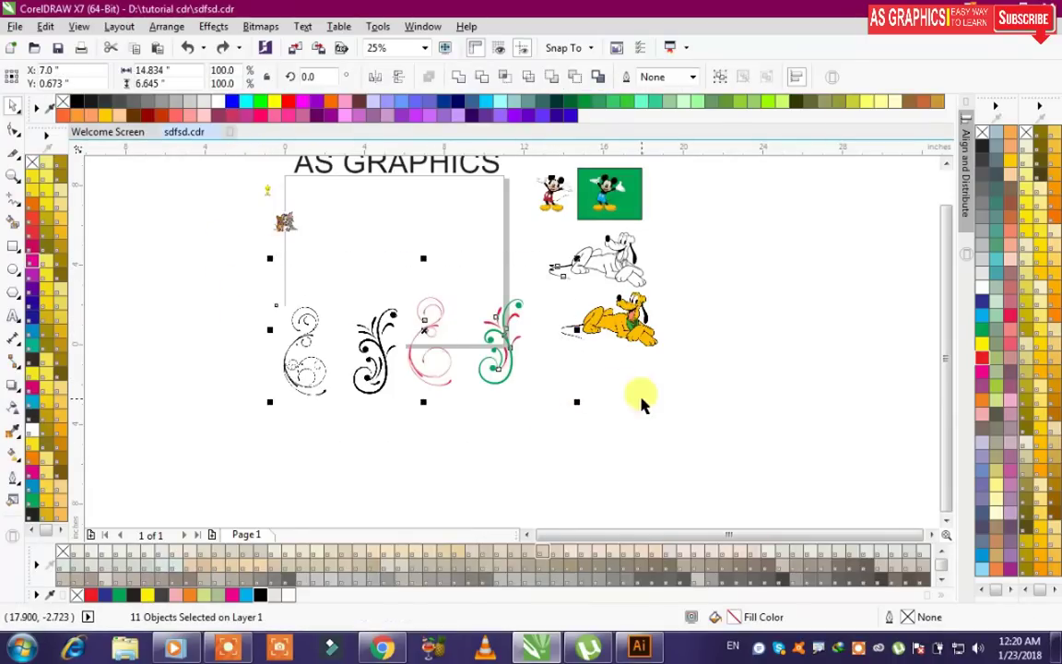
{"action": "left_click", "coordinate": [640, 403]}
Step: Save the black three-hibiscus image found among Chrome's "flowers vector" image results, and return to CorelDRAW
{"action": "left_click", "coordinate": [380, 649]}
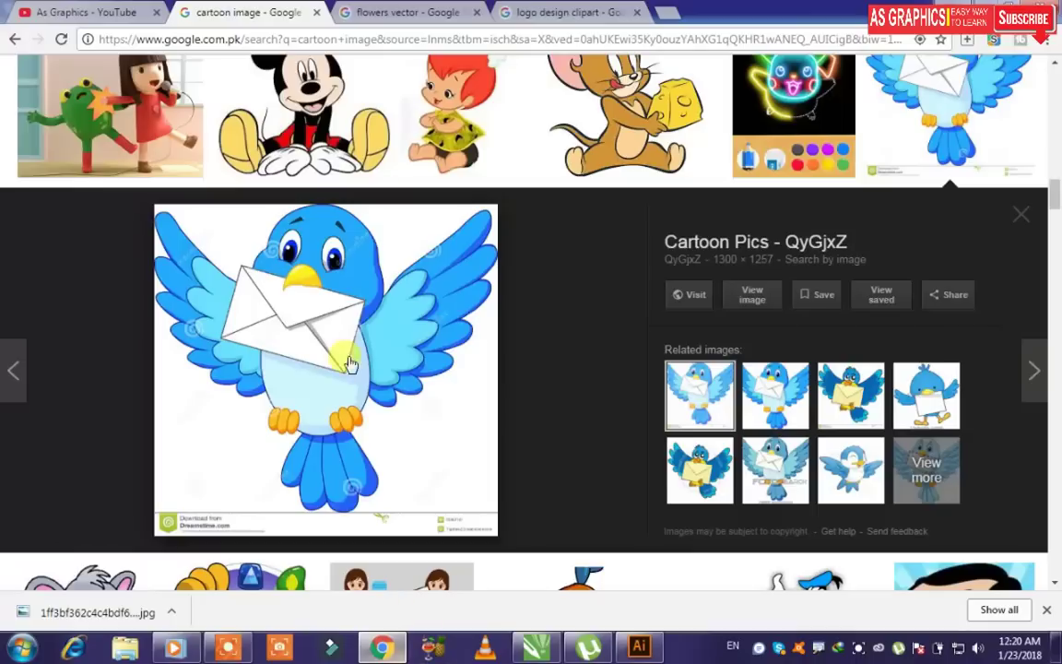
{"action": "left_click", "coordinate": [403, 12]}
{"action": "scroll", "coordinate": [434, 273], "scroll_direction": "down", "scroll_amount": 5}
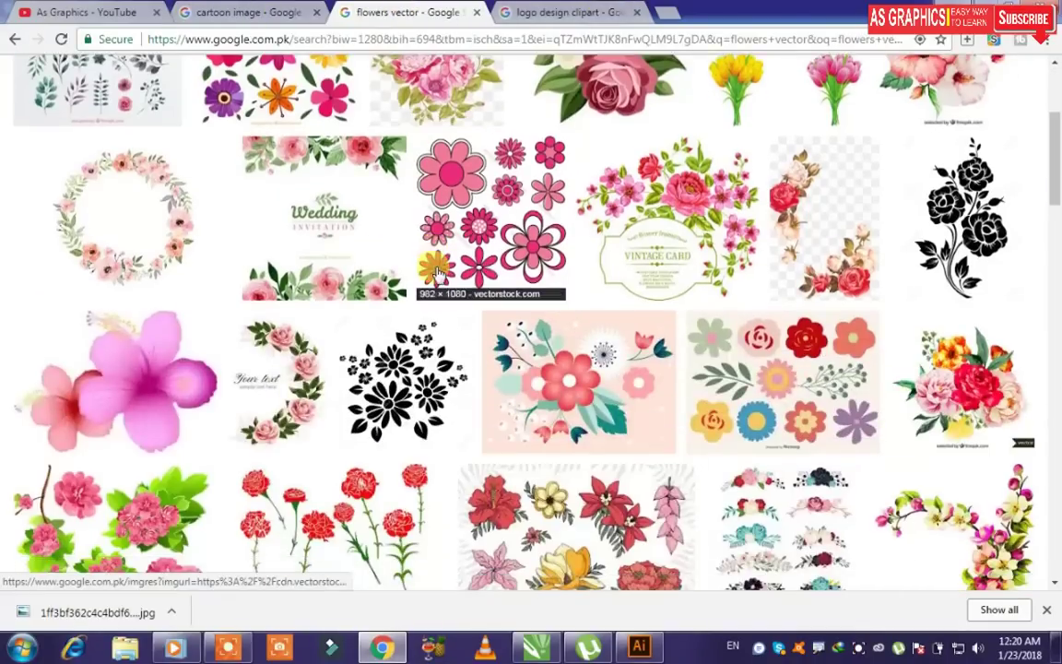
{"action": "left_click", "coordinate": [391, 218]}
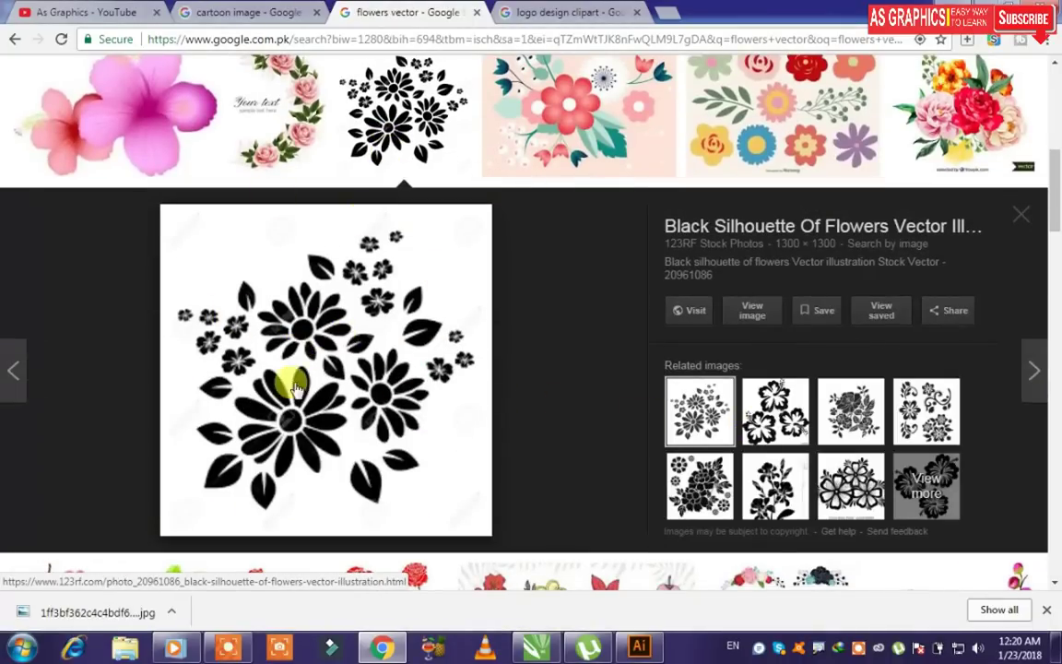
{"action": "left_click", "coordinate": [770, 401]}
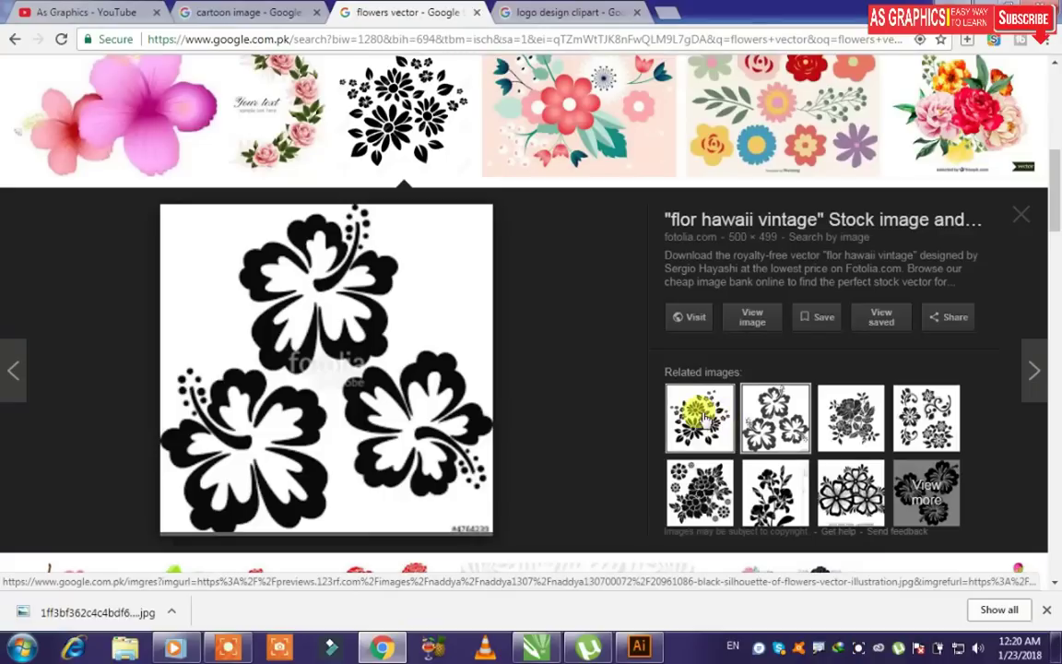
{"action": "right_click", "coordinate": [294, 429]}
{"action": "left_click", "coordinate": [348, 344]}
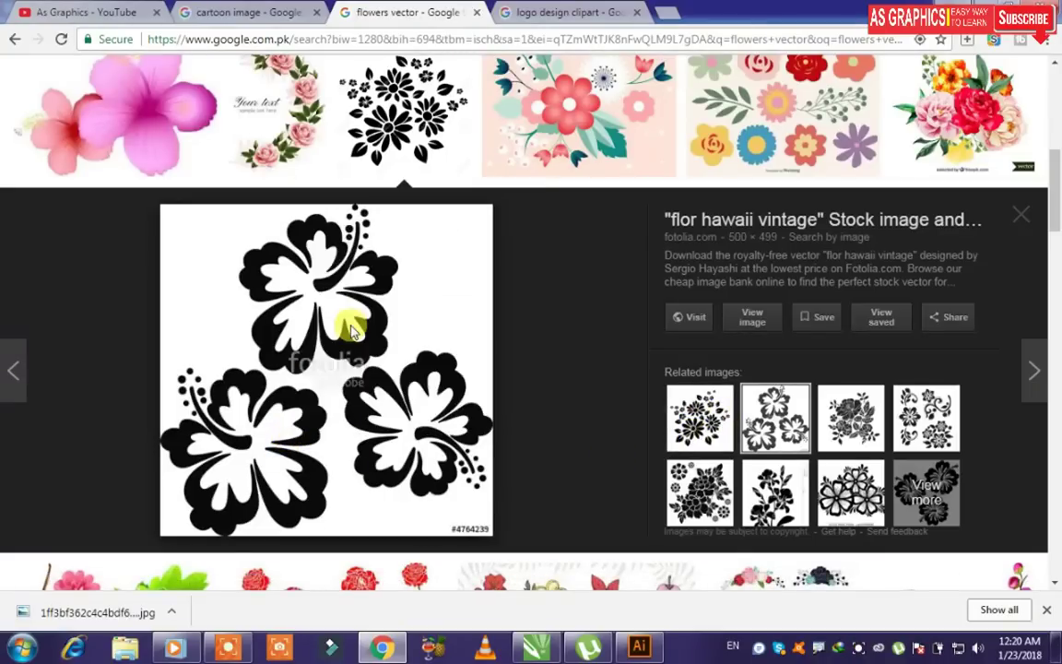
{"action": "left_click", "coordinate": [475, 371]}
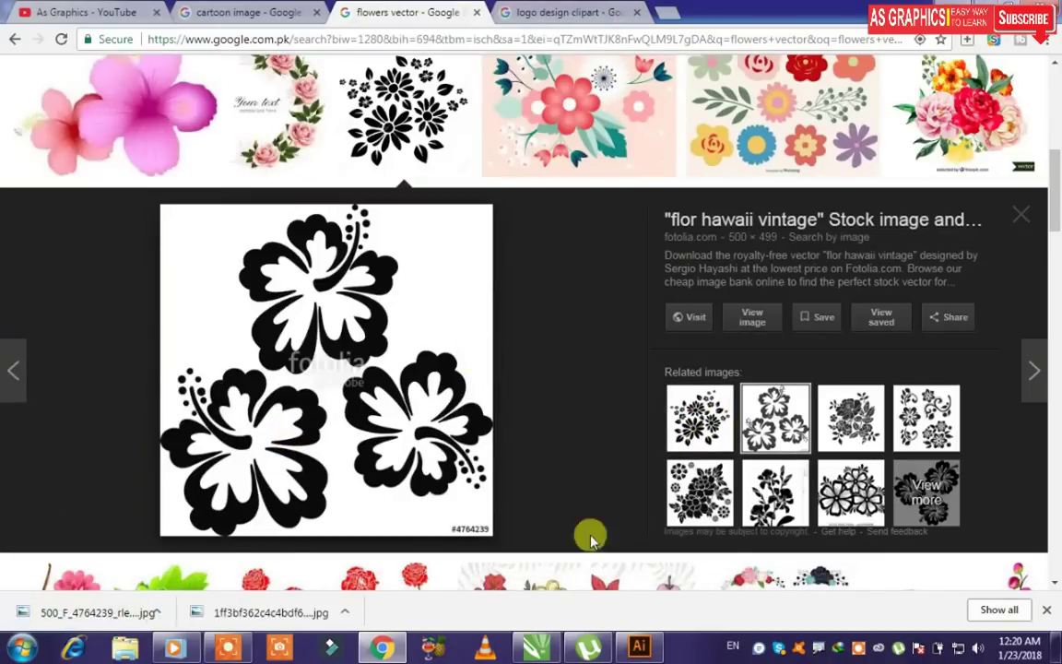
{"action": "key", "text": "alt+Tab"}
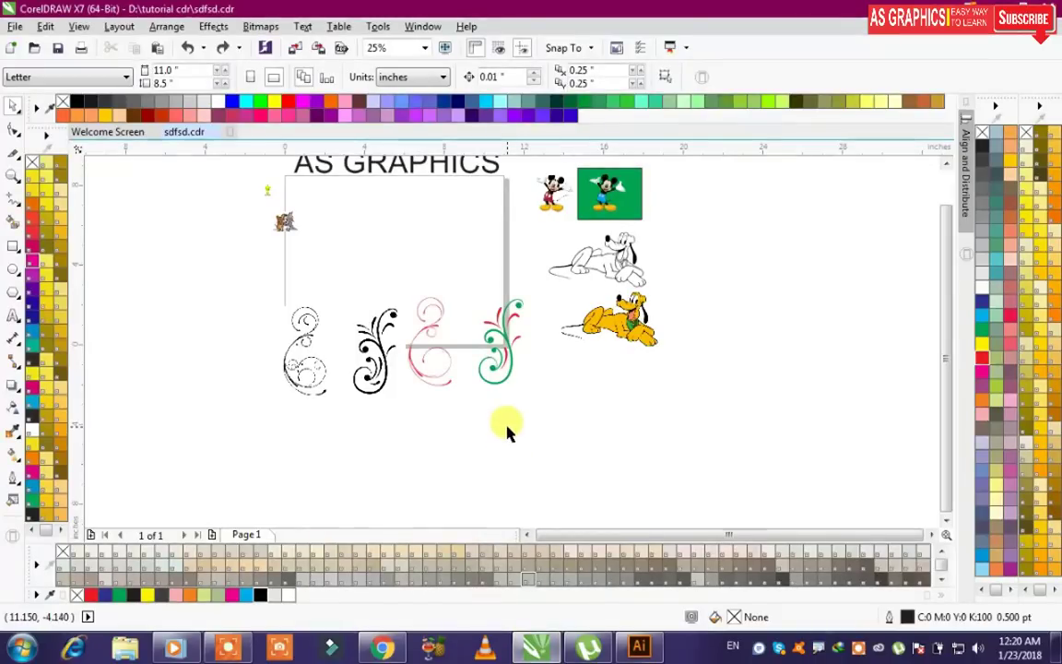
{"action": "key", "text": "ctrl+o"}
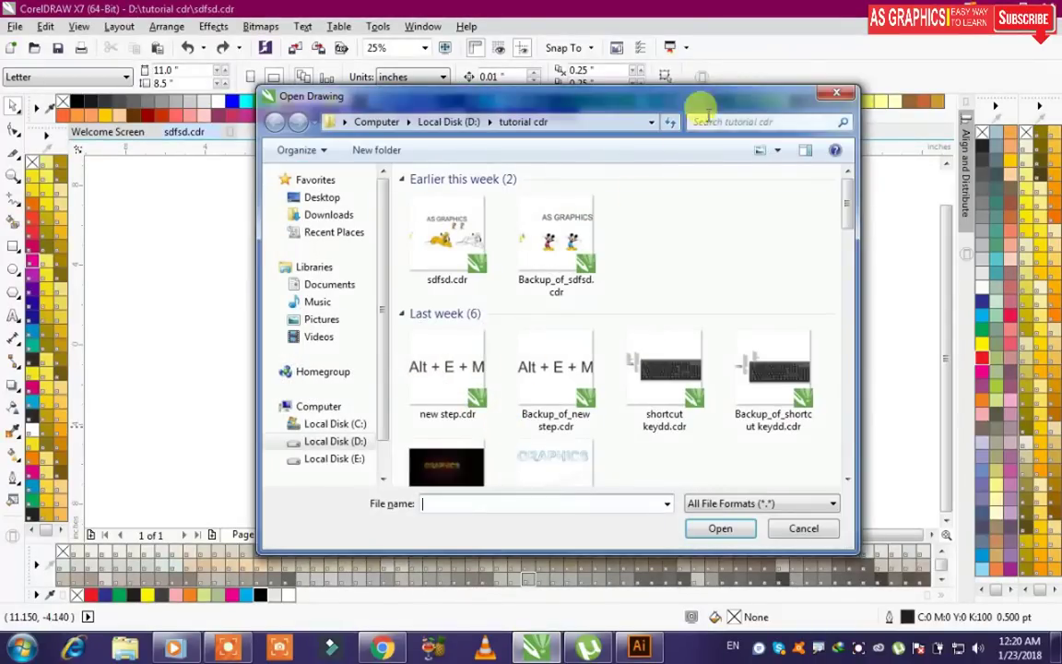
{"action": "left_click", "coordinate": [849, 93]}
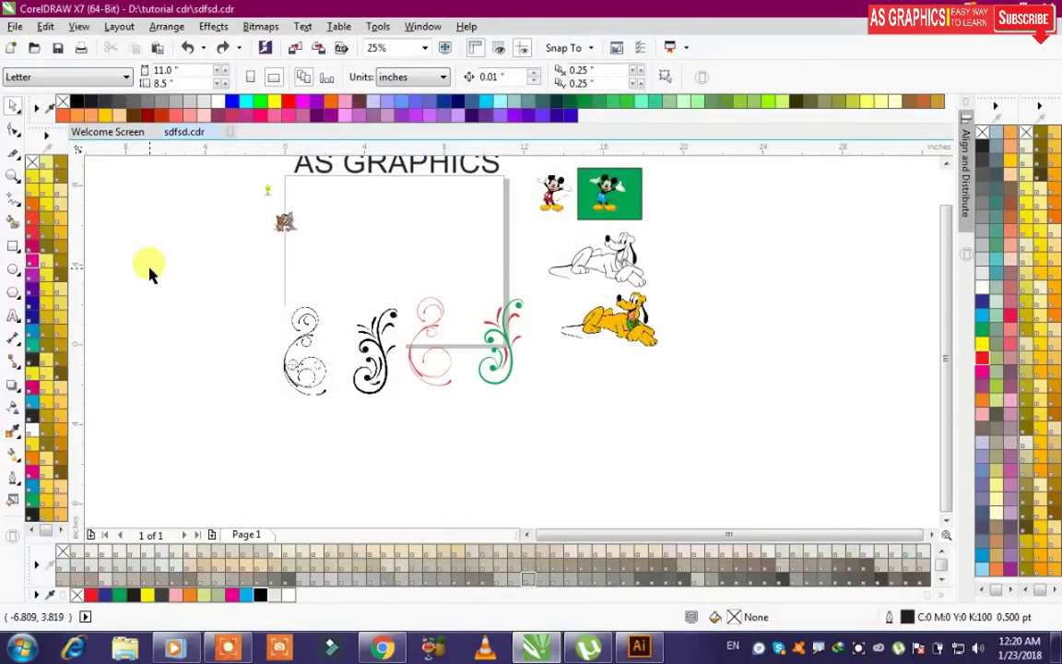
{"action": "key", "text": "ctrl+o"}
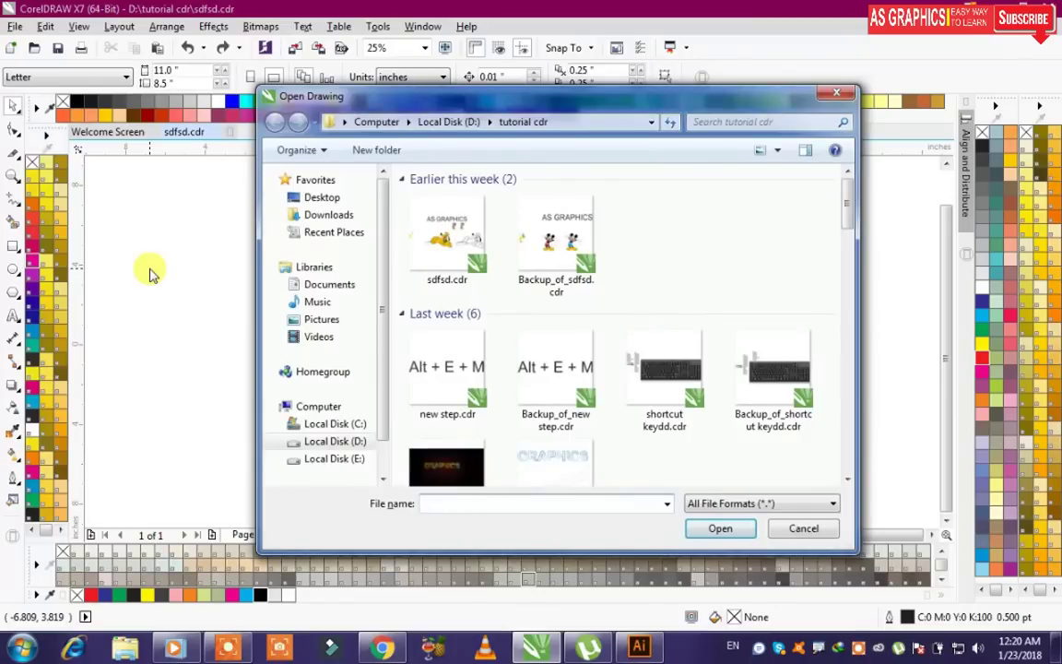
{"action": "left_click", "coordinate": [784, 529]}
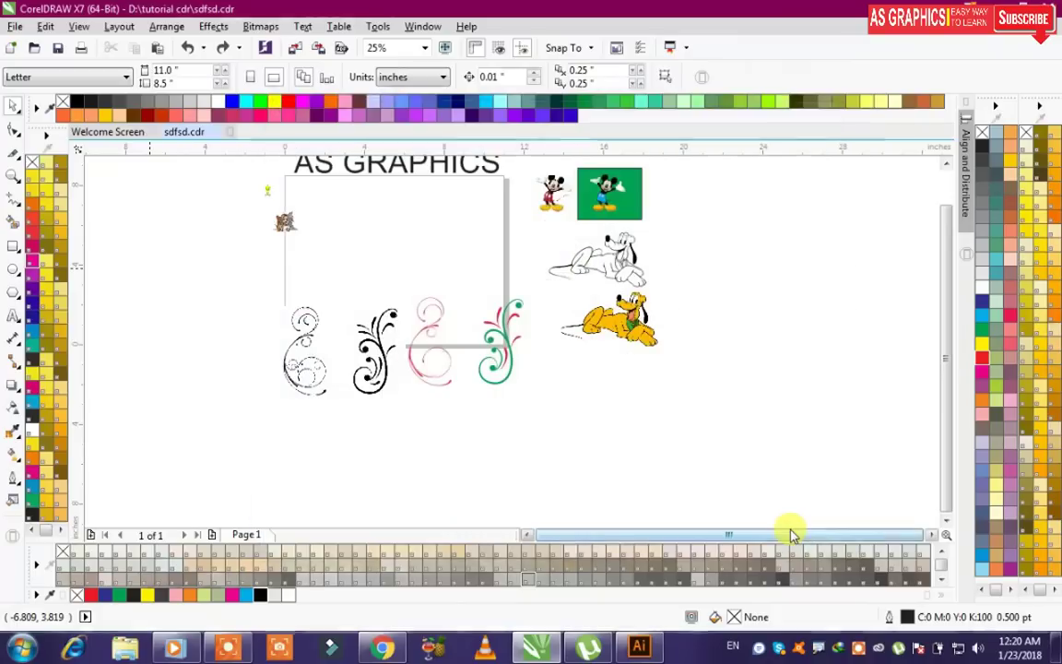
Step: Import the downloaded black hibiscus image onto the page and scale it down to about 2.44 by 2.44 inches
{"action": "key", "text": "ctrl+i"}
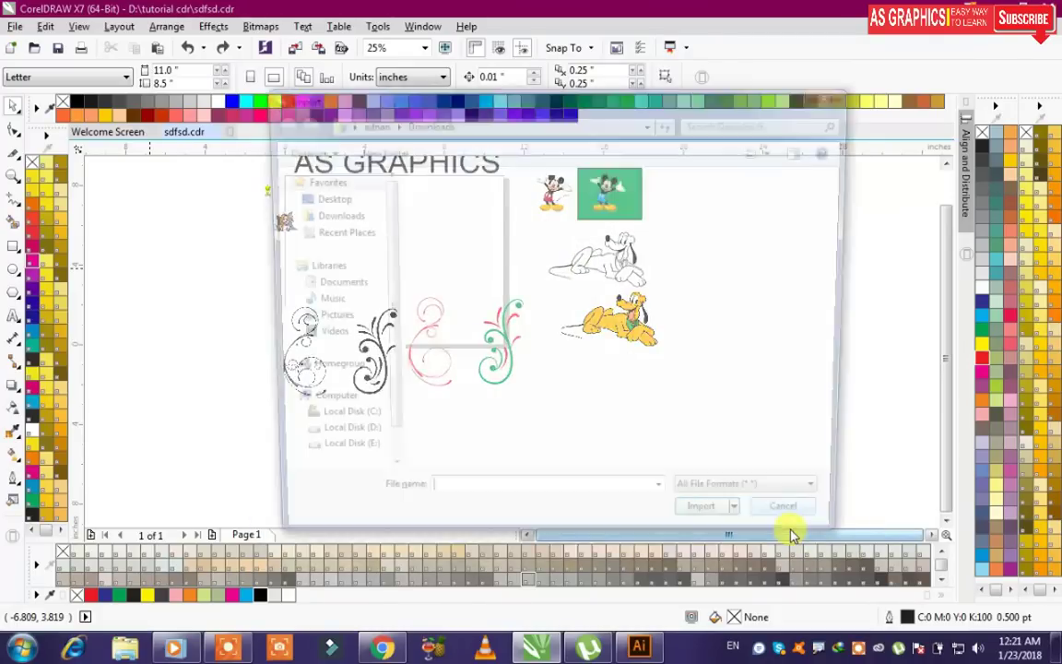
{"action": "double_click", "coordinate": [557, 241]}
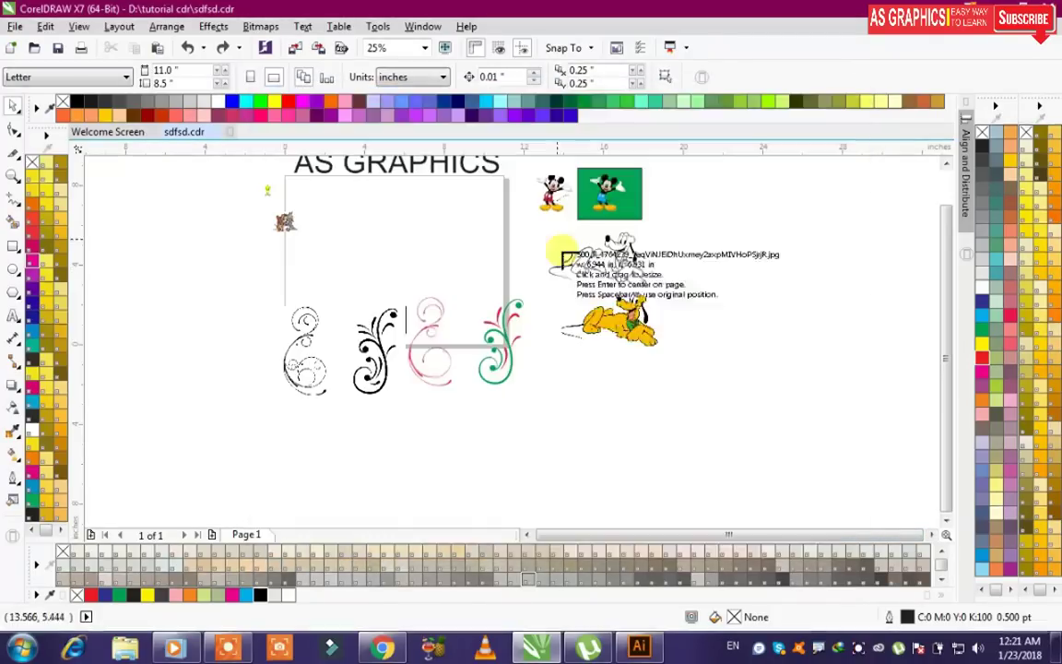
{"action": "left_click_drag", "start_coordinate": [363, 183], "coordinate": [459, 267]}
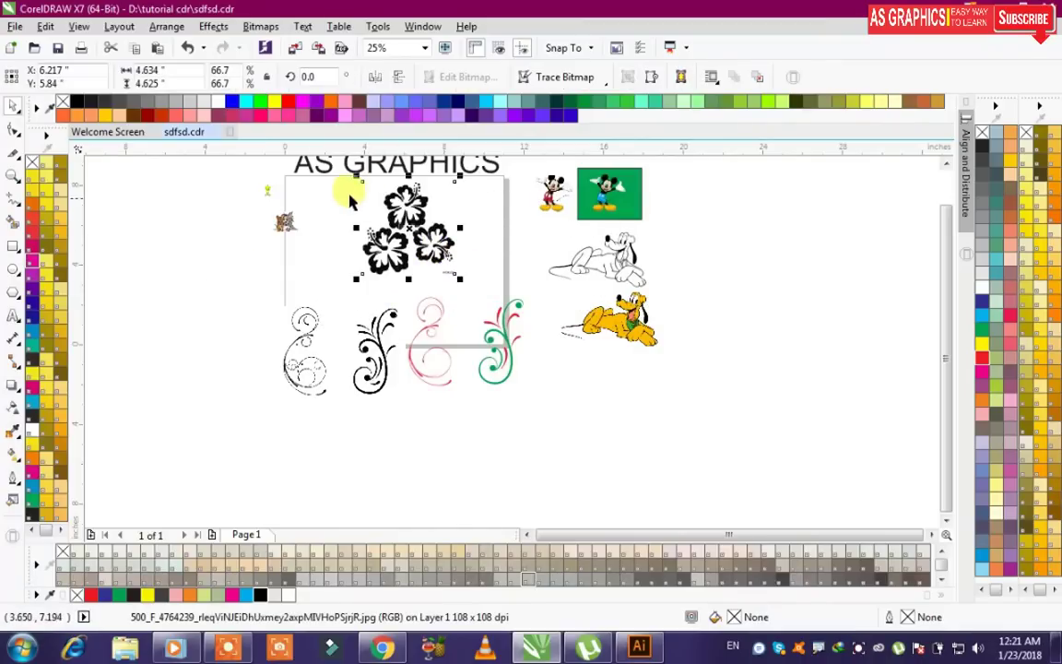
{"action": "scroll", "coordinate": [517, 303], "scroll_direction": "up", "scroll_amount": 2}
{"action": "mouse_move", "coordinate": [563, 183]}
{"action": "left_mouse_down"}
{"action": "mouse_move", "coordinate": [517, 228]}
{"action": "mouse_move", "coordinate": [366, 238]}
{"action": "left_mouse_up"}
Step: Trace the black hibiscus bitmap with Outline Trace set to the Line art image type
{"action": "right_click", "coordinate": [365, 240]}
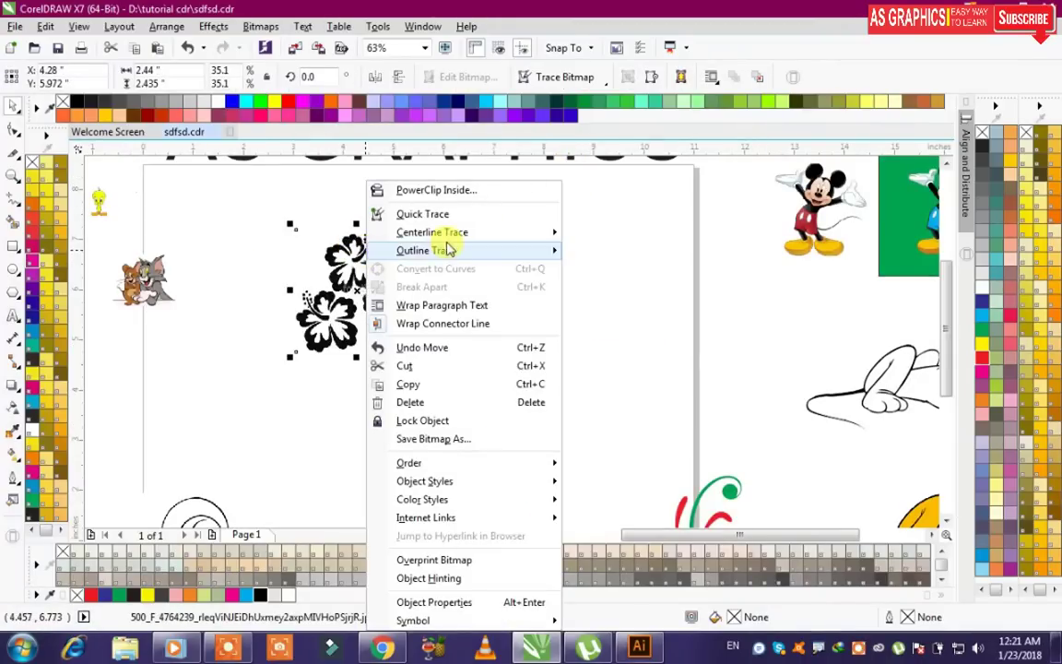
{"action": "mouse_move", "coordinate": [505, 246]}
{"action": "left_click", "coordinate": [604, 247]}
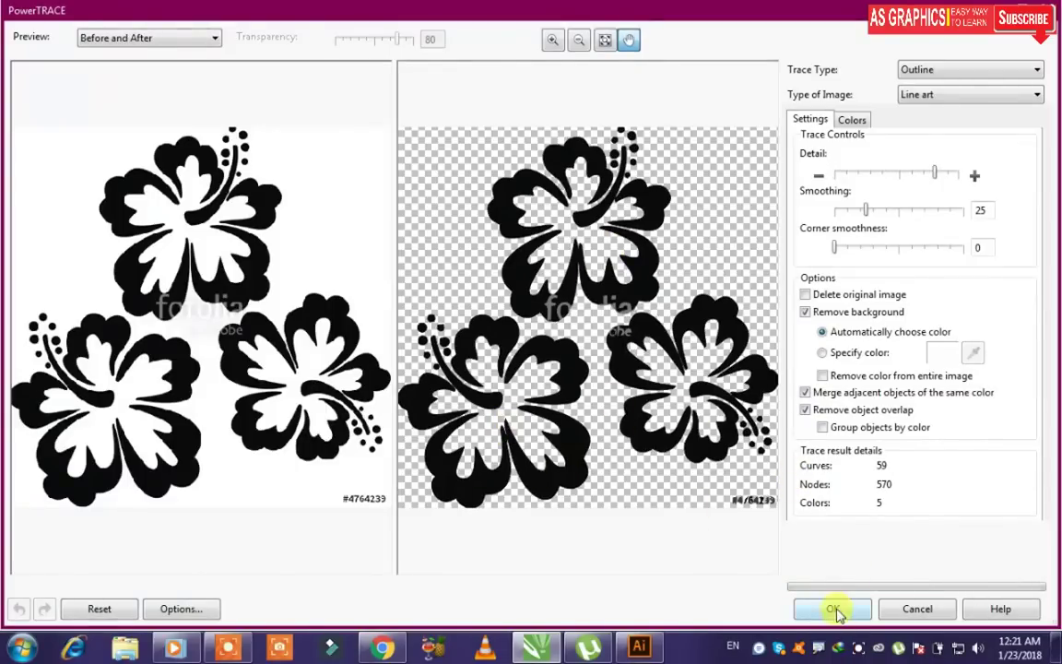
{"action": "left_click", "coordinate": [834, 610]}
Step: Move the traced hibiscus flowers to the right of the original bitmap and fill them with blue
{"action": "mouse_move", "coordinate": [389, 297]}
{"action": "left_mouse_down"}
{"action": "mouse_move", "coordinate": [466, 277]}
{"action": "mouse_move", "coordinate": [555, 281]}
{"action": "left_mouse_up"}
{"action": "left_click", "coordinate": [985, 302]}
{"action": "left_click", "coordinate": [600, 398]}
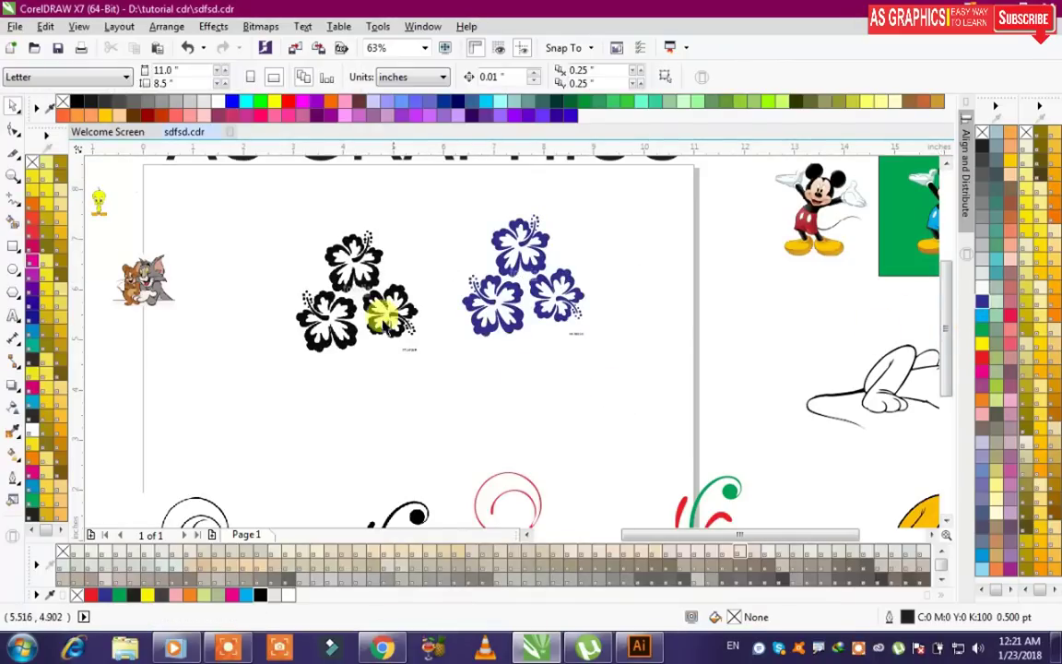
Step: Move the black hibiscus bitmap level with the blue traced flowers
{"action": "left_click", "coordinate": [373, 277]}
{"action": "key", "text": "z"}
{"action": "left_click_drag", "start_coordinate": [275, 200], "coordinate": [660, 374]}
{"action": "left_click_drag", "start_coordinate": [388, 323], "coordinate": [392, 340]}
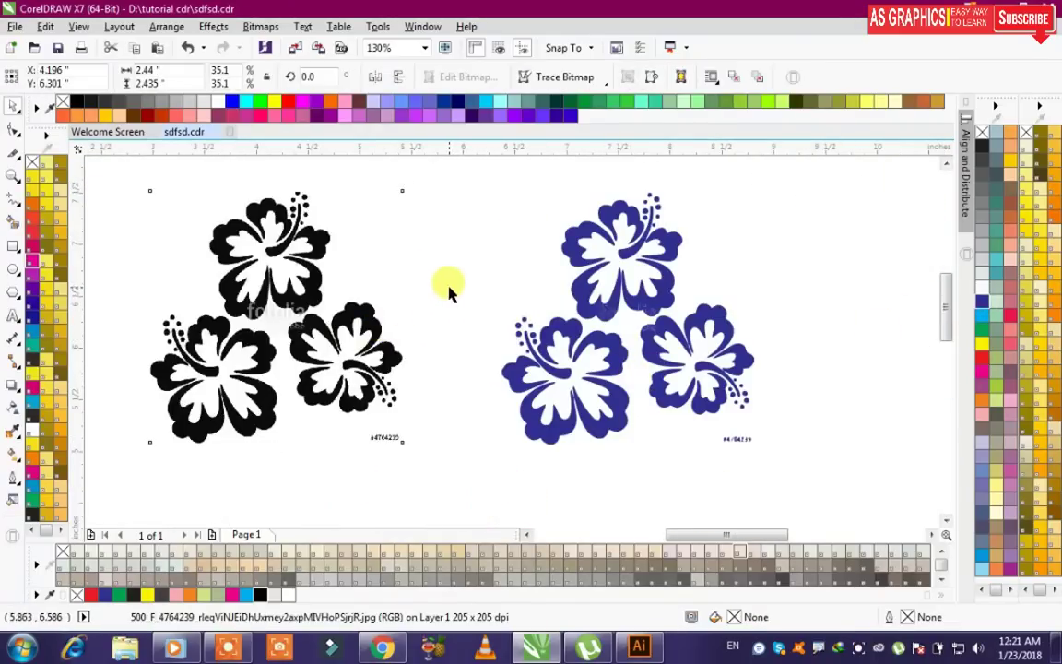
{"action": "scroll", "coordinate": [385, 282], "scroll_direction": "down", "scroll_amount": 3}
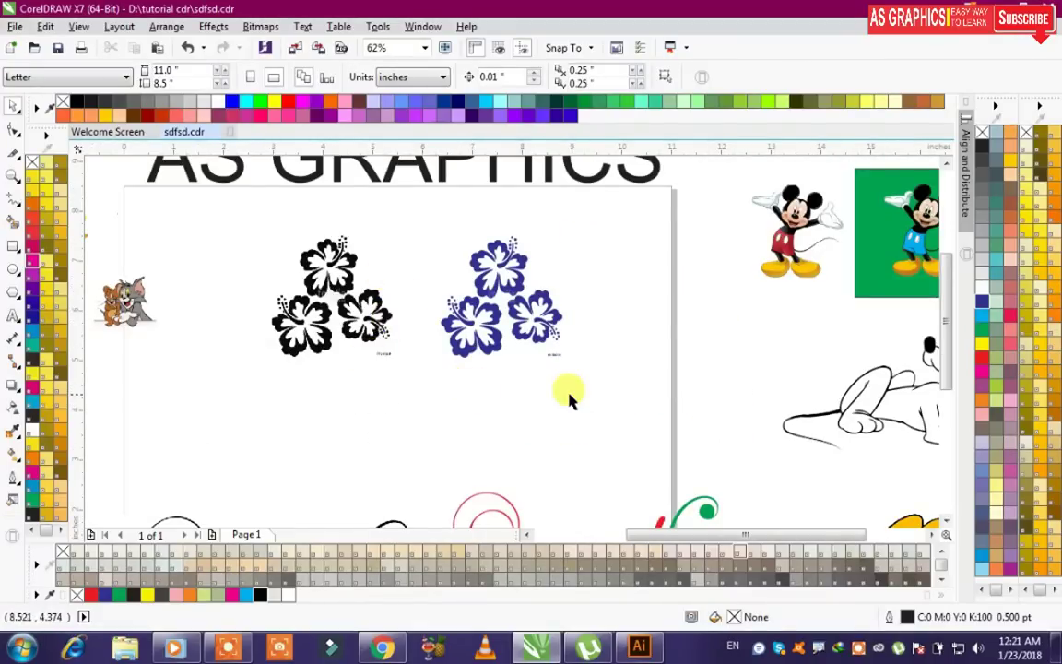
Step: Switch to Chrome and preview other pictures among the "flowers vector" image results, including the coloured flower set and the black flower silhouette
{"action": "left_click", "coordinate": [381, 648]}
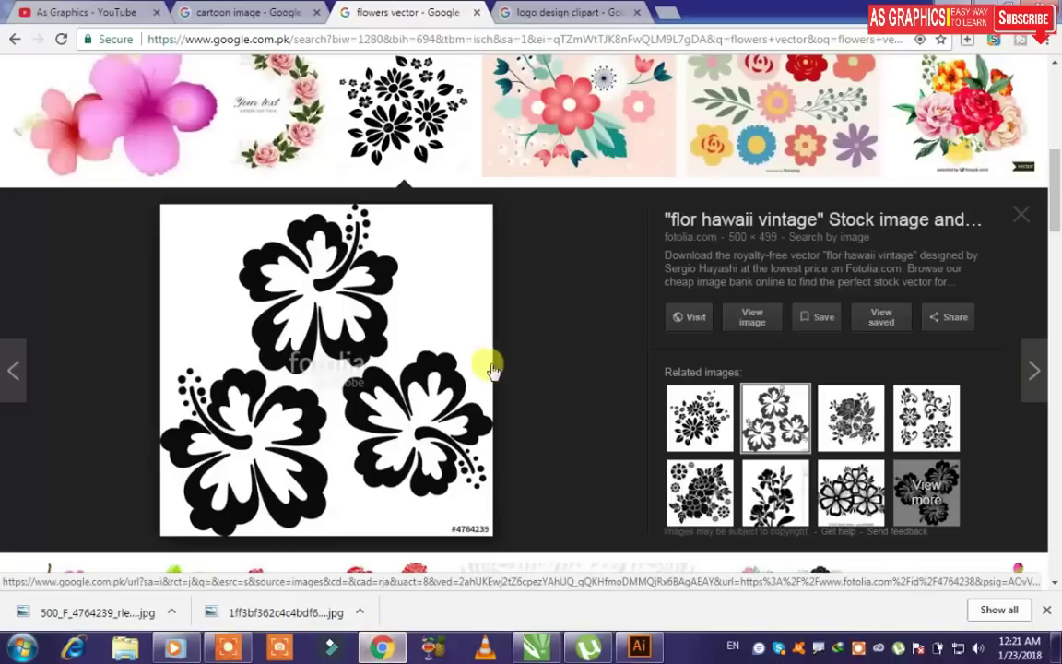
{"action": "left_click", "coordinate": [355, 138]}
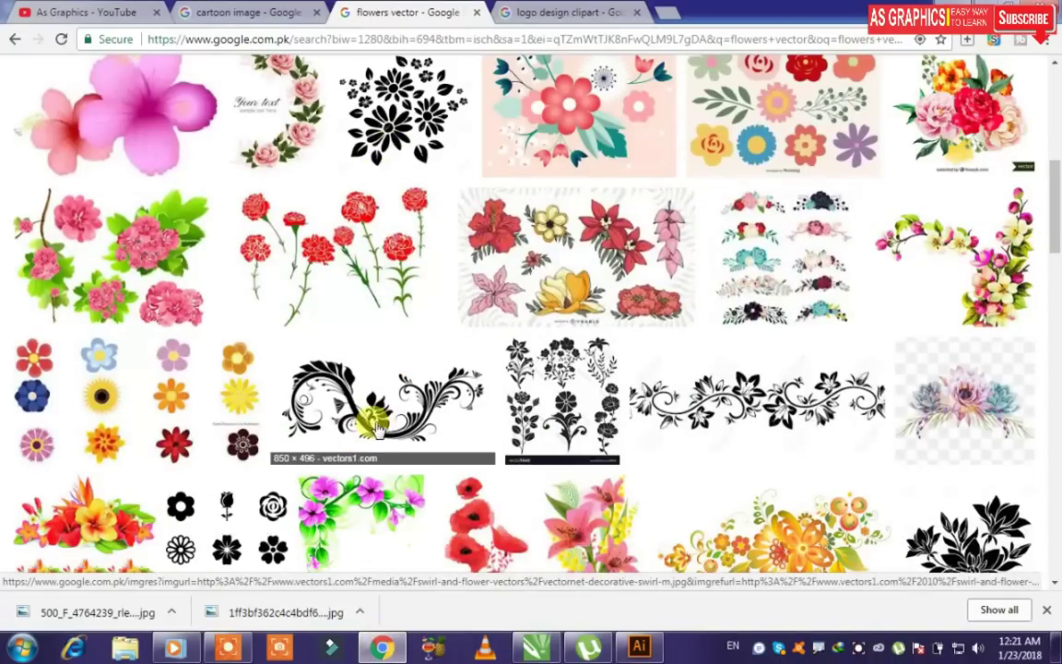
{"action": "left_click", "coordinate": [153, 361]}
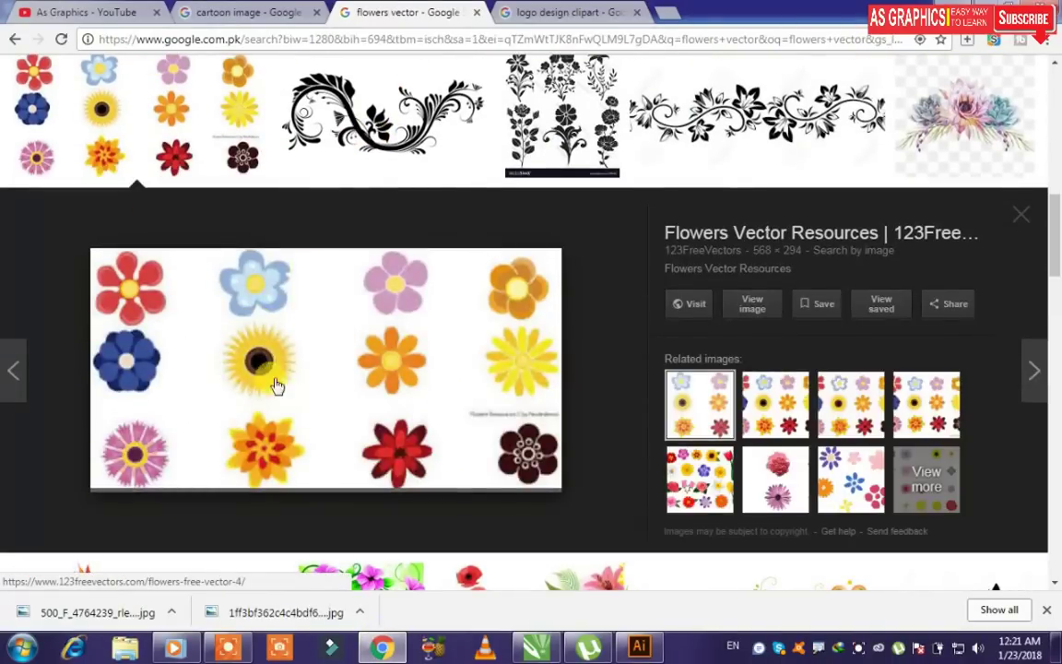
{"action": "left_click", "coordinate": [327, 127]}
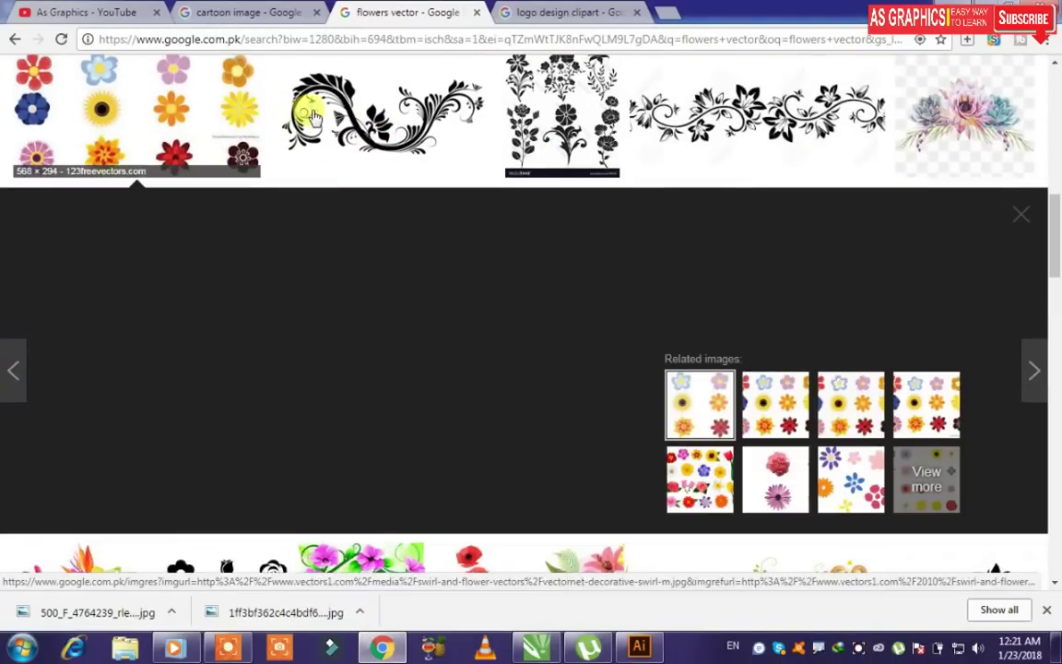
{"action": "left_click", "coordinate": [329, 126]}
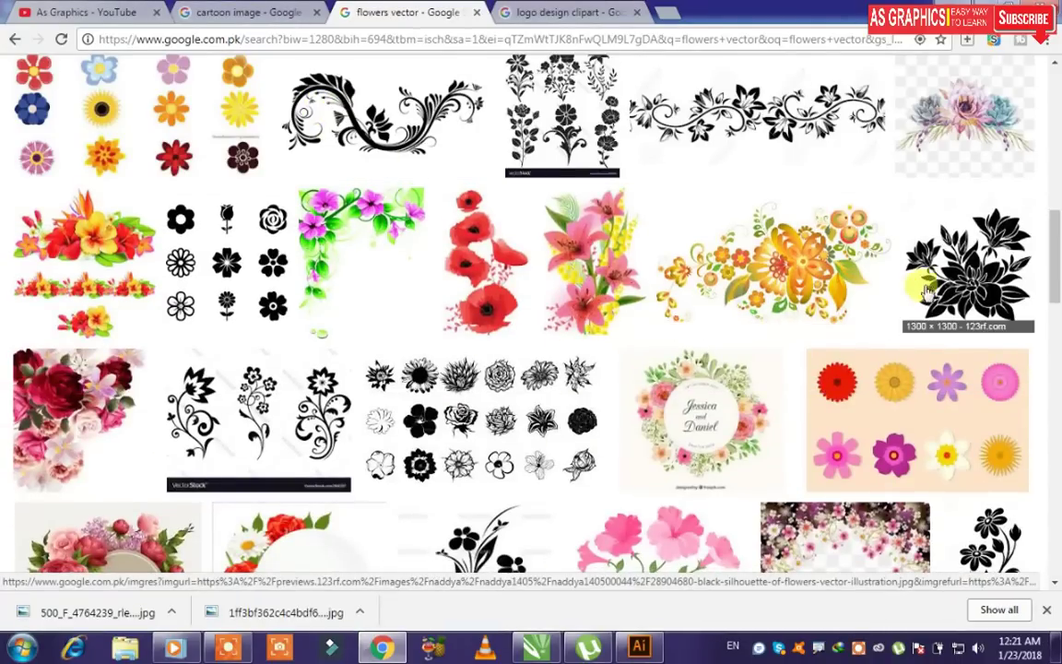
{"action": "left_click", "coordinate": [964, 267]}
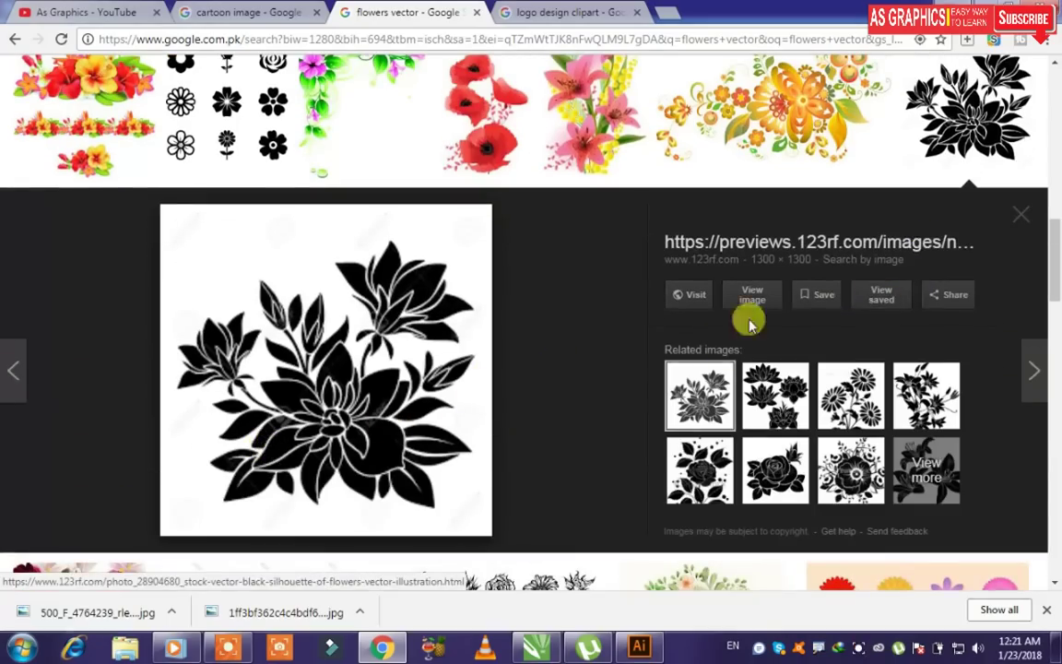
{"action": "left_click", "coordinate": [890, 103]}
{"action": "scroll", "coordinate": [566, 343], "scroll_direction": "up", "scroll_amount": 10}
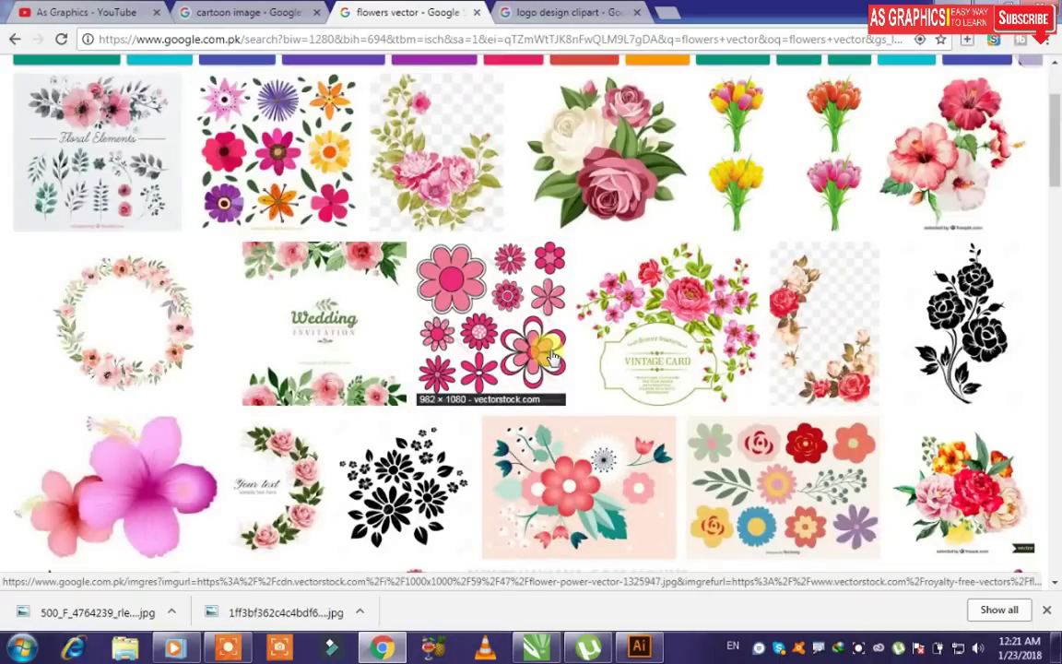
Step: Save the red, blue and orange flame logo from Chrome's "logo design clipart" image results, and return to CorelDRAW
{"action": "left_click", "coordinate": [553, 12]}
{"action": "scroll", "coordinate": [410, 343], "scroll_direction": "down", "scroll_amount": 3}
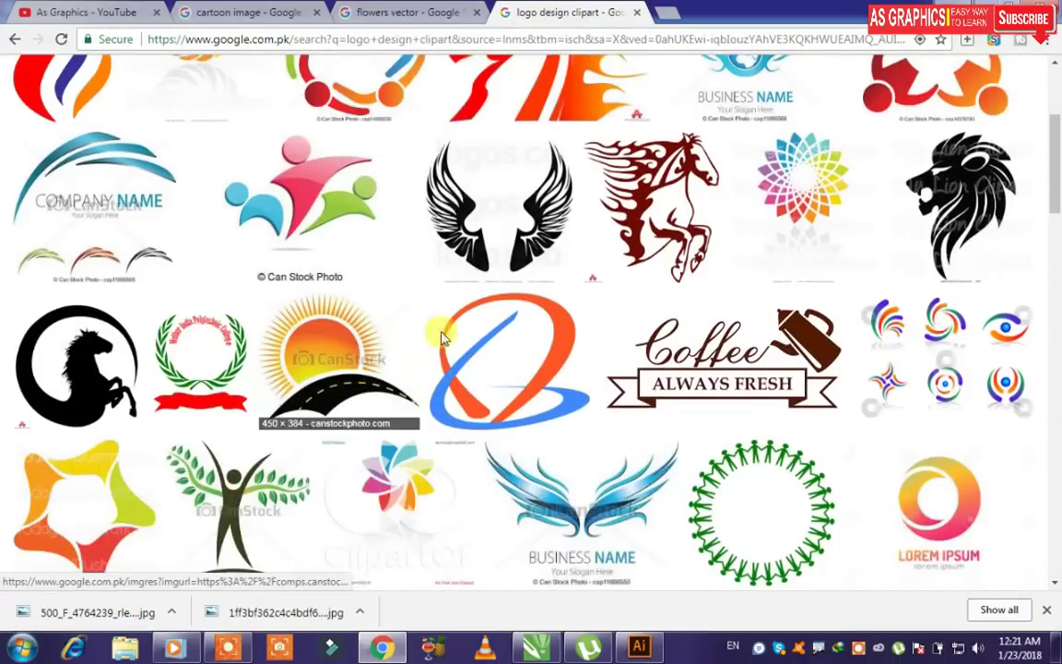
{"action": "scroll", "coordinate": [301, 356], "scroll_direction": "up", "scroll_amount": 5}
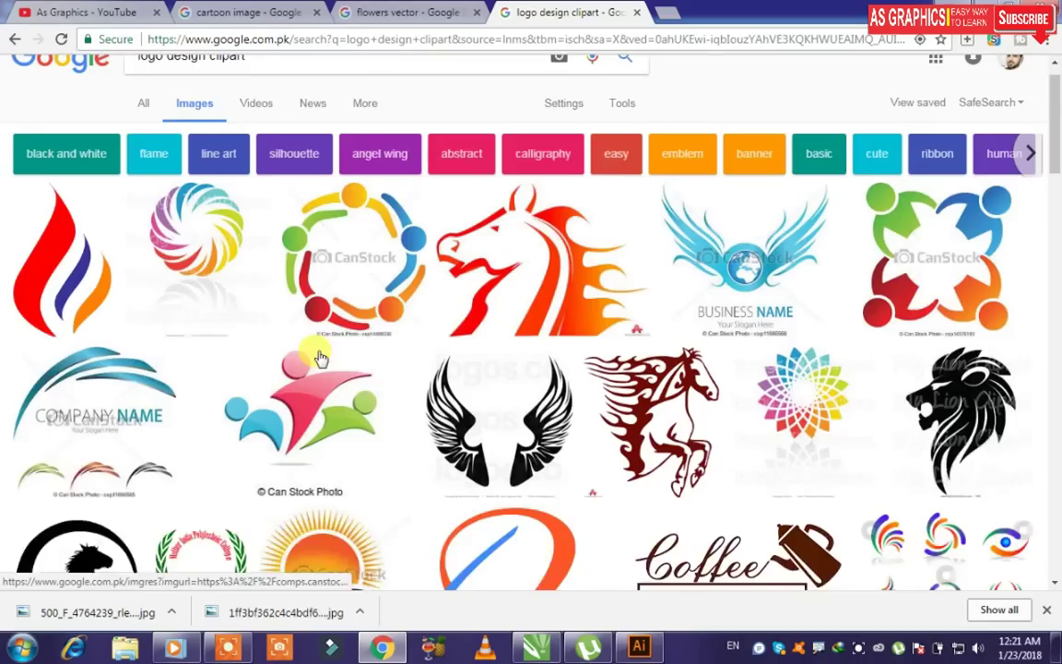
{"action": "left_click", "coordinate": [55, 272]}
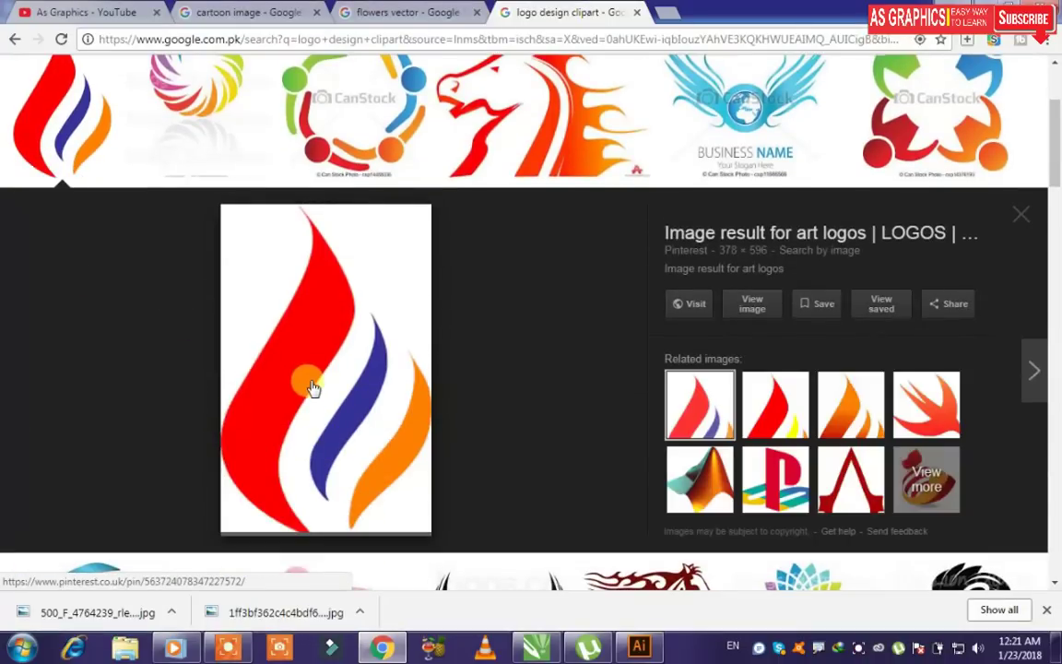
{"action": "right_click", "coordinate": [313, 387]}
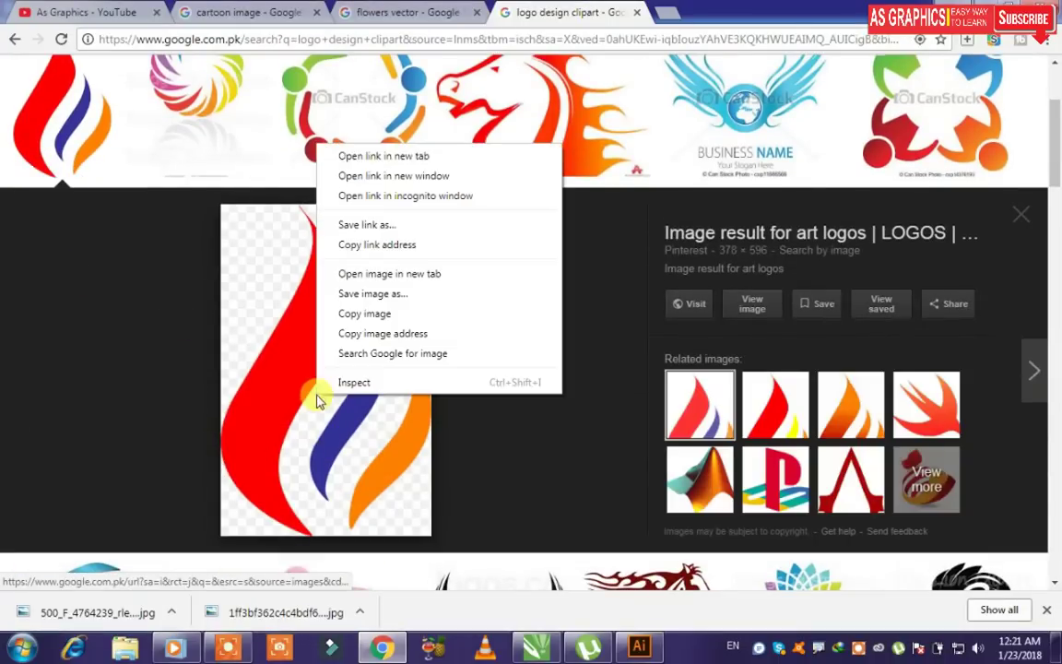
{"action": "left_click", "coordinate": [350, 309]}
{"action": "left_click", "coordinate": [462, 369]}
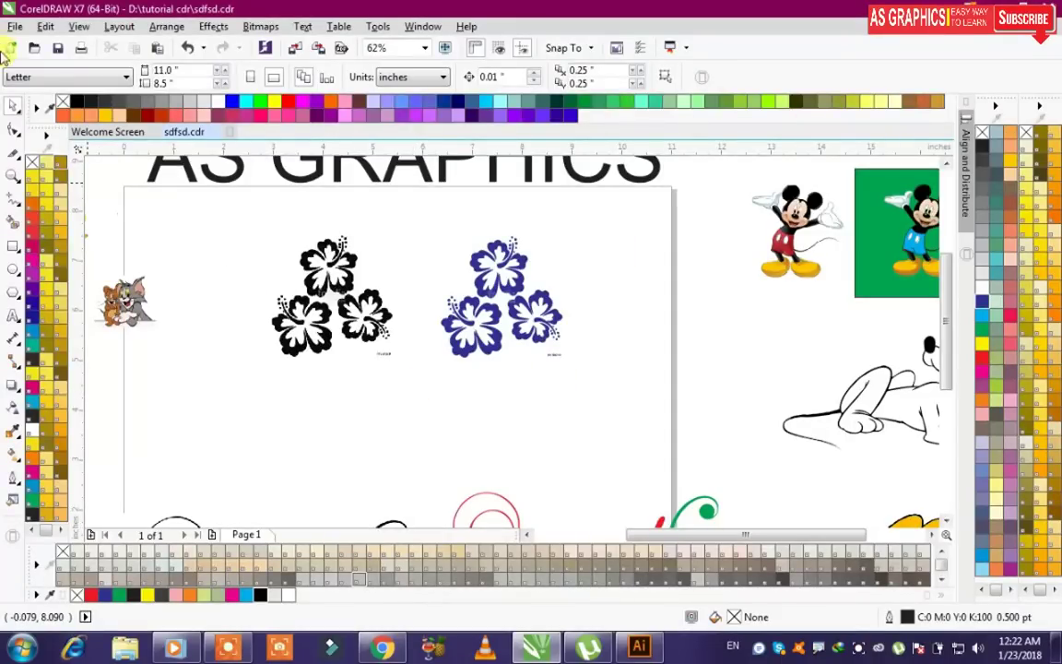
Step: Import the downloaded flame logo PNG and place it beside the blue hibiscus flowers, about 1.55 by 2.45 inches
{"action": "left_click", "coordinate": [17, 26]}
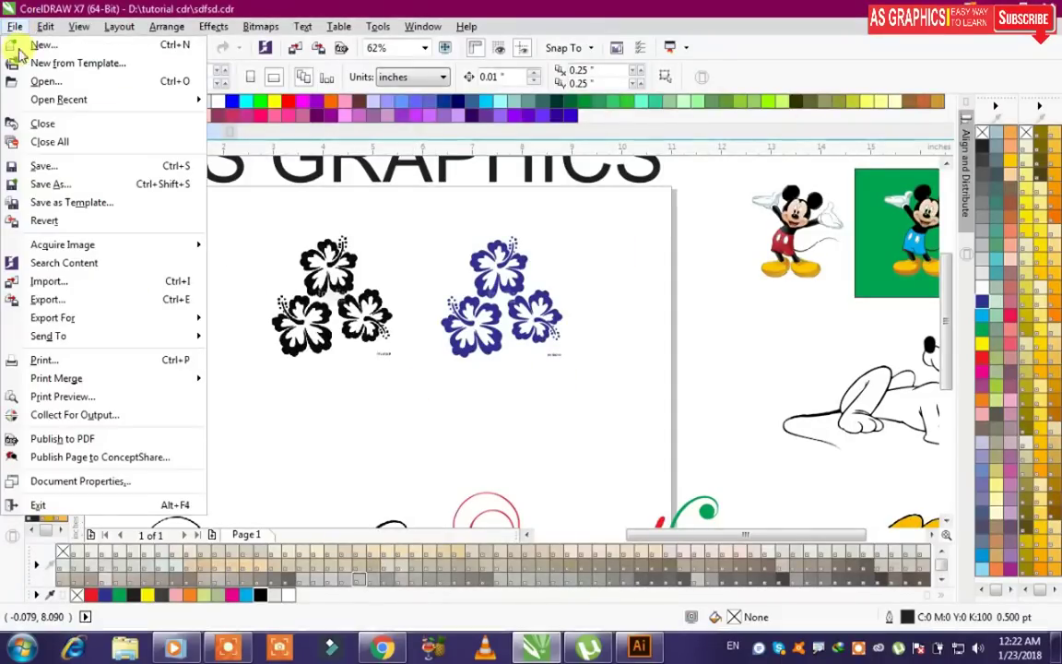
{"action": "left_click", "coordinate": [47, 280]}
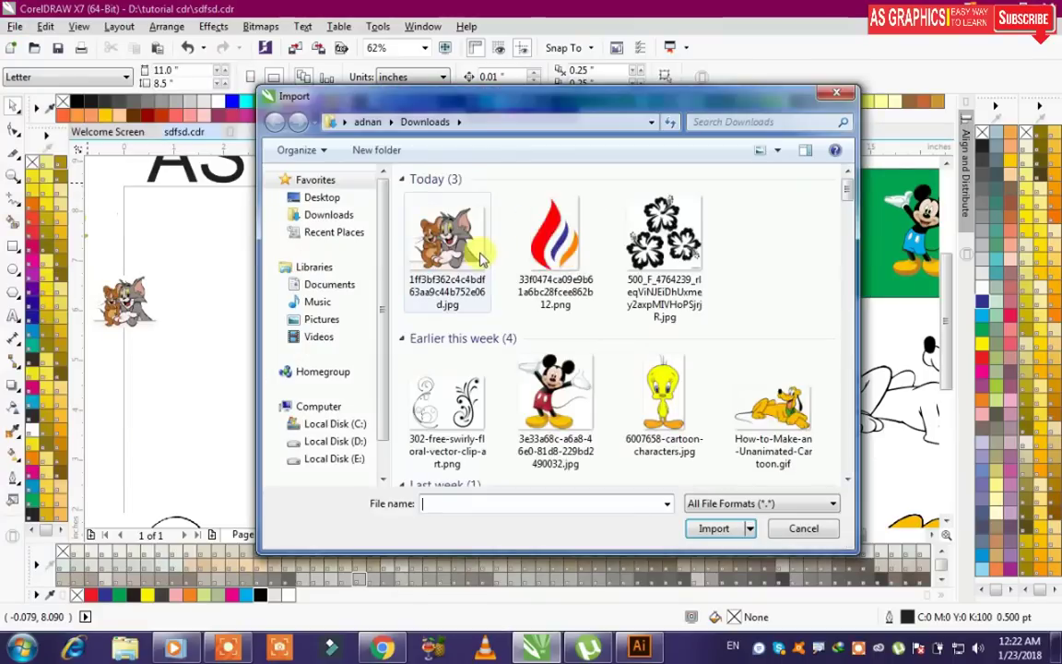
{"action": "left_click", "coordinate": [516, 237]}
{"action": "left_click", "coordinate": [461, 245]}
{"action": "double_click", "coordinate": [463, 249]}
{"action": "left_click_drag", "start_coordinate": [571, 229], "coordinate": [650, 351]}
{"action": "left_click", "coordinate": [699, 387]}
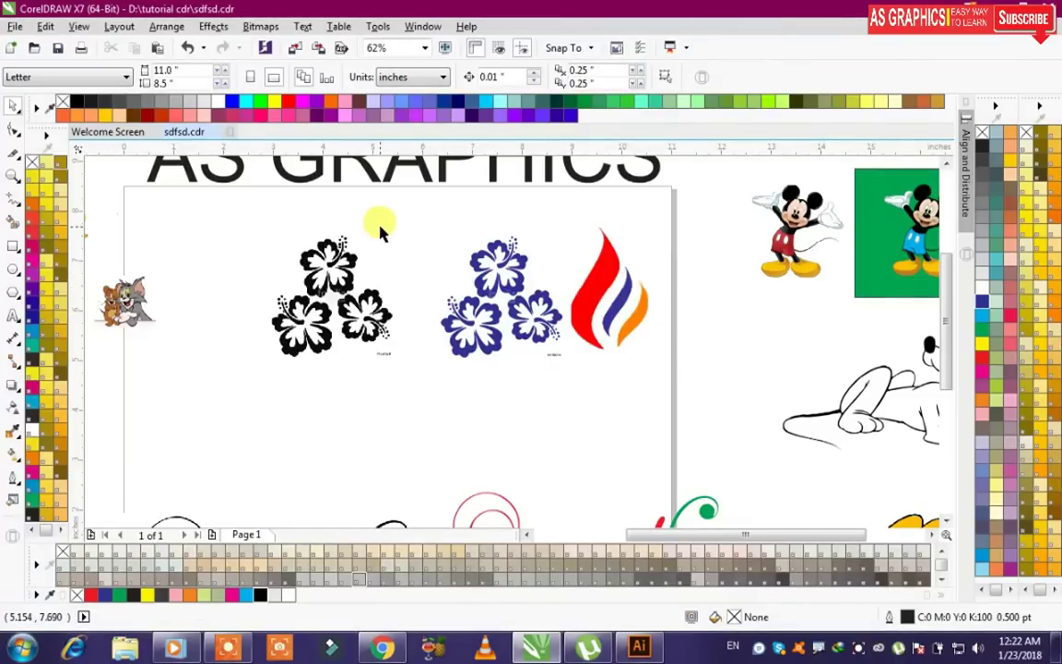
Step: Vectorise the flame logo with Quick Trace and place the ungrouped trace to the right of the original
{"action": "left_click_drag", "start_coordinate": [600, 276], "coordinate": [623, 285]}
{"action": "key", "text": "F2"}
{"action": "left_click_drag", "start_coordinate": [572, 228], "coordinate": [753, 411]}
{"action": "right_click", "coordinate": [470, 245]}
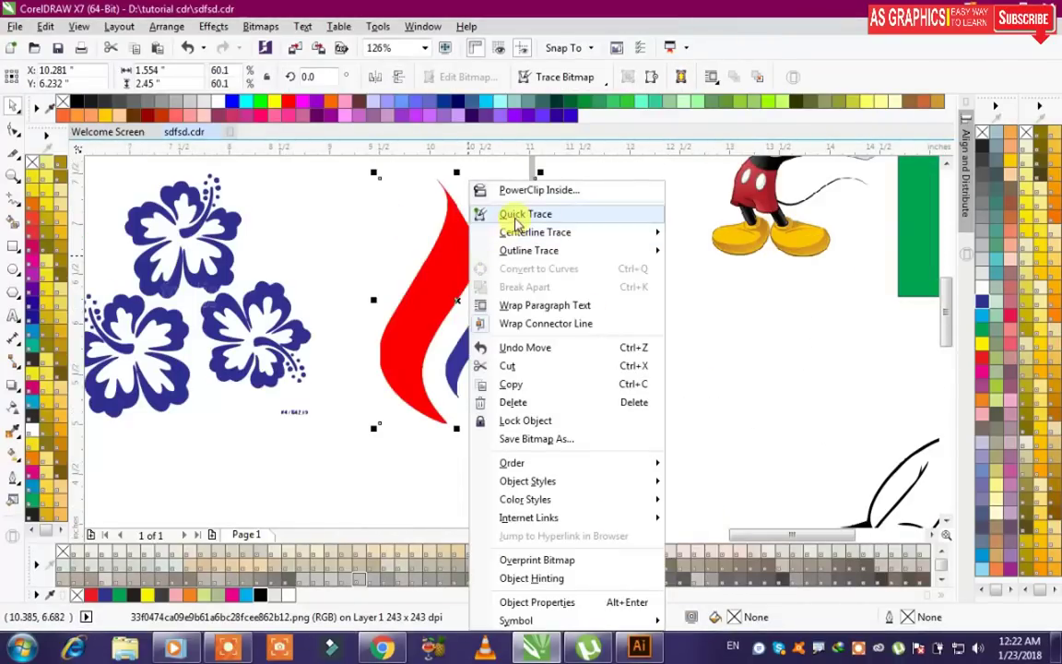
{"action": "left_click", "coordinate": [517, 215]}
{"action": "mouse_move", "coordinate": [433, 291]}
{"action": "left_mouse_down"}
{"action": "mouse_move", "coordinate": [635, 365]}
{"action": "mouse_move", "coordinate": [633, 344]}
{"action": "left_mouse_up"}
{"action": "left_click", "coordinate": [533, 81]}
Step: Fill the traced flame logo's large shape with green, the middle one with red and the small one with orange
{"action": "left_click", "coordinate": [637, 235]}
{"action": "left_click", "coordinate": [981, 332]}
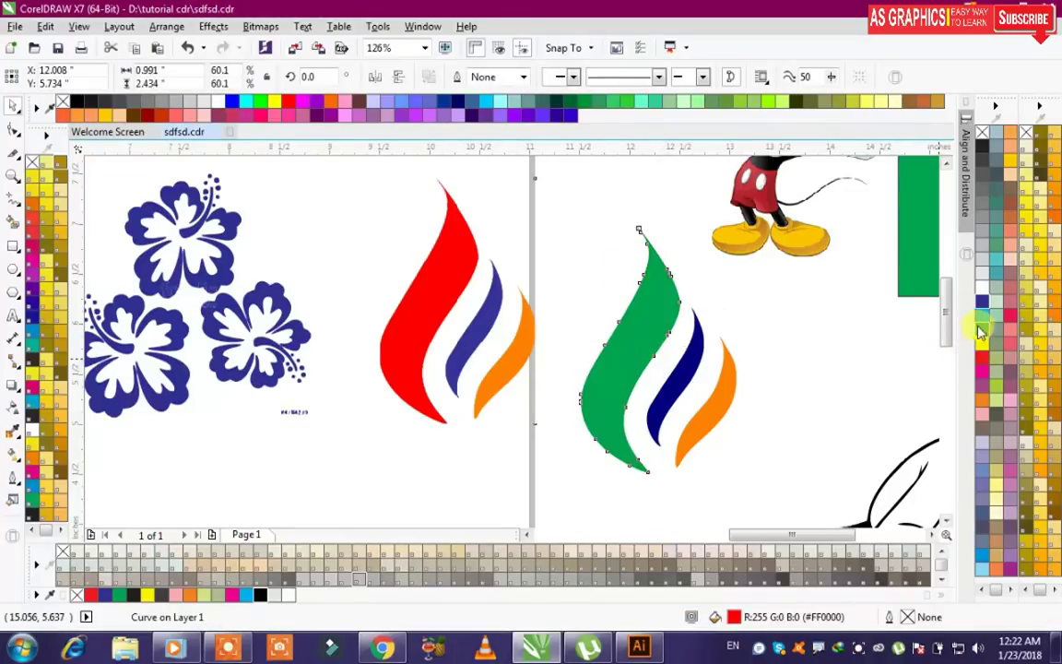
{"action": "left_click", "coordinate": [681, 356]}
{"action": "left_click", "coordinate": [983, 362]}
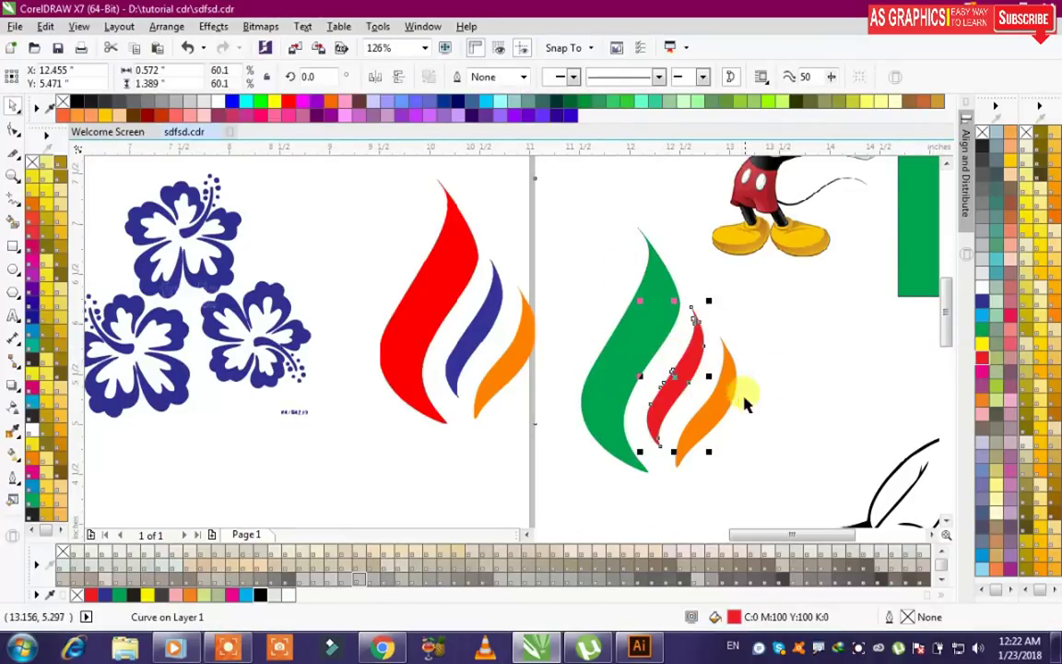
{"action": "left_click", "coordinate": [729, 401]}
{"action": "left_click", "coordinate": [985, 403]}
{"action": "left_click", "coordinate": [798, 402]}
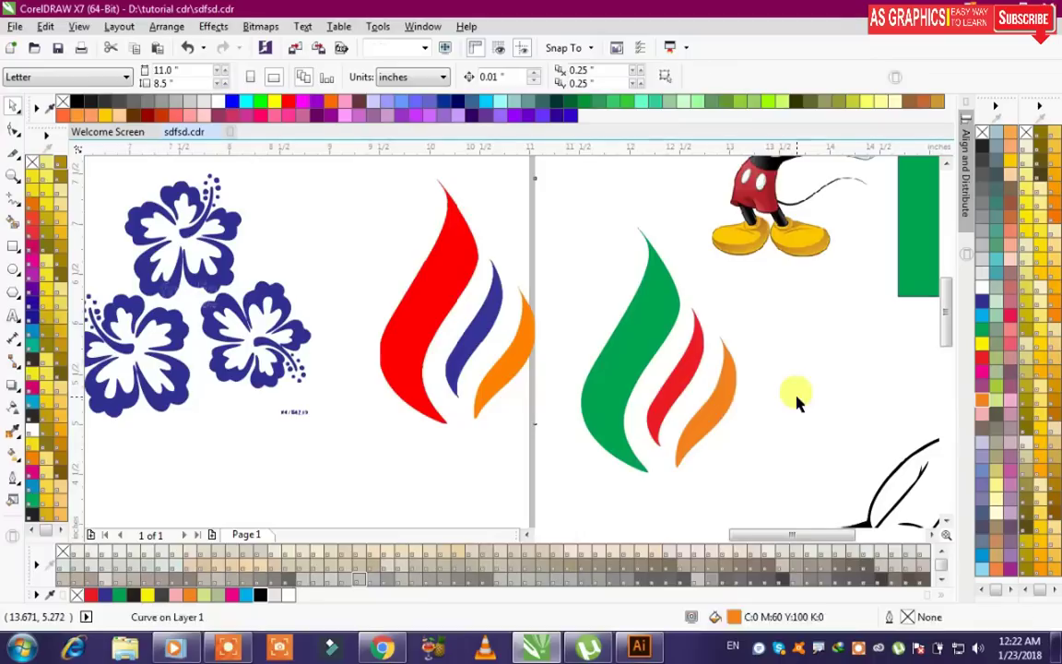
Step: Move the original flame logo bitmap left, fully inside the page edge
{"action": "left_click", "coordinate": [412, 261]}
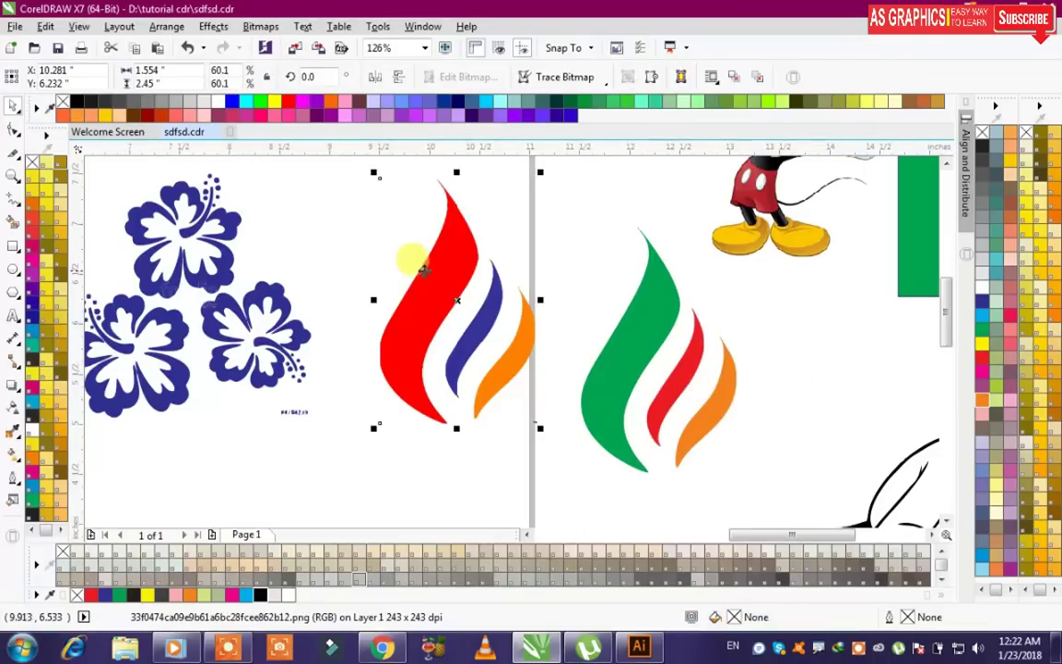
{"action": "left_click_drag", "start_coordinate": [407, 256], "coordinate": [360, 281]}
{"action": "left_click", "coordinate": [548, 320]}
Step: Fill the large shape of the traced flame logo with cyan
{"action": "left_click", "coordinate": [628, 332]}
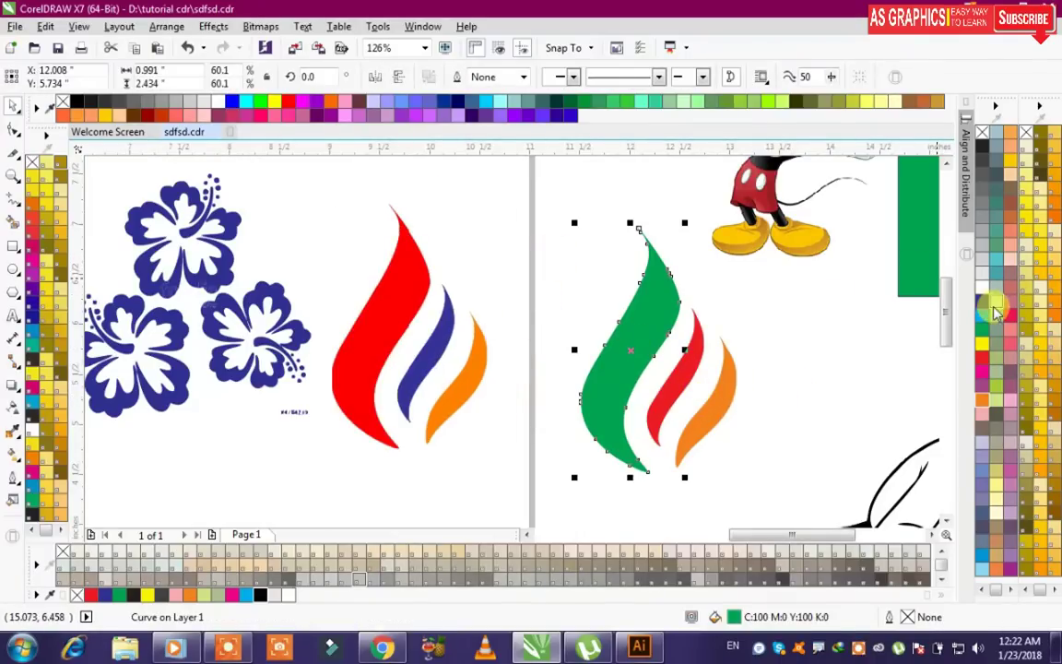
{"action": "left_click", "coordinate": [983, 318]}
{"action": "left_click", "coordinate": [765, 367]}
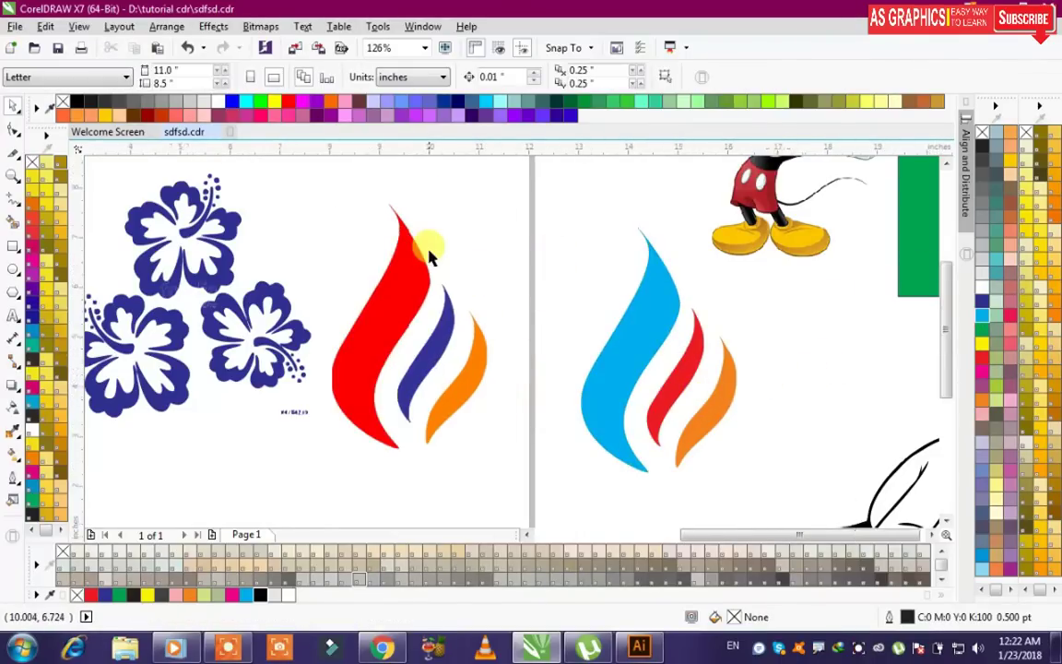
Step: Enlarge the Tom and Jerry bitmap and place it left of the black hibiscus flowers, above the thin black swirl
{"action": "scroll", "coordinate": [427, 237], "scroll_direction": "down", "scroll_amount": 5}
{"action": "scroll", "coordinate": [431, 260], "scroll_direction": "down", "scroll_amount": 2}
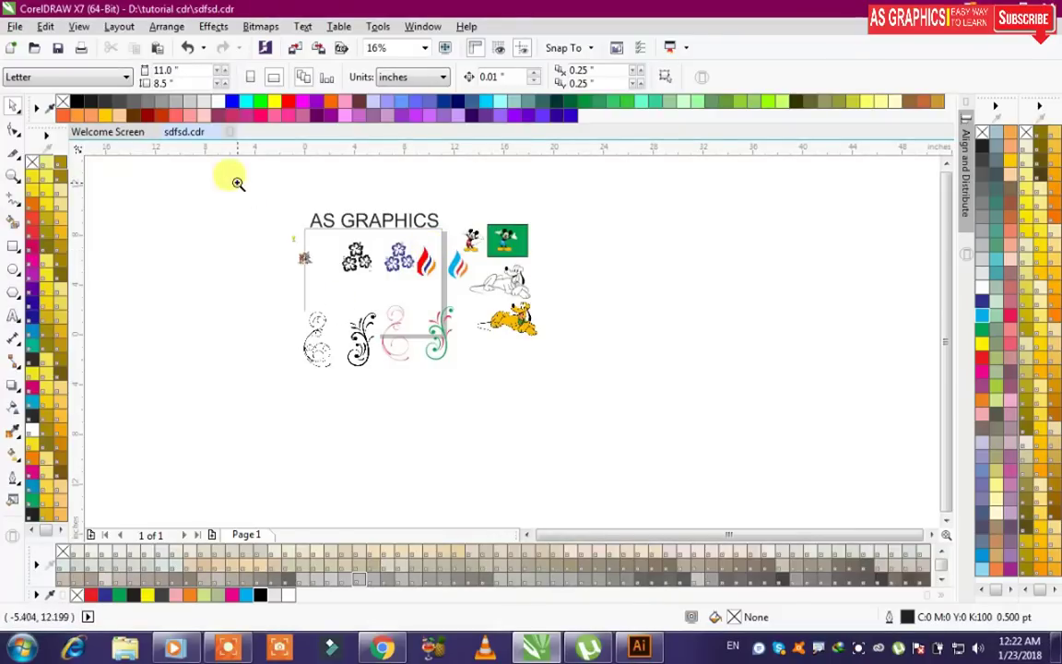
{"action": "scroll", "coordinate": [244, 236], "scroll_direction": "up", "scroll_amount": 1}
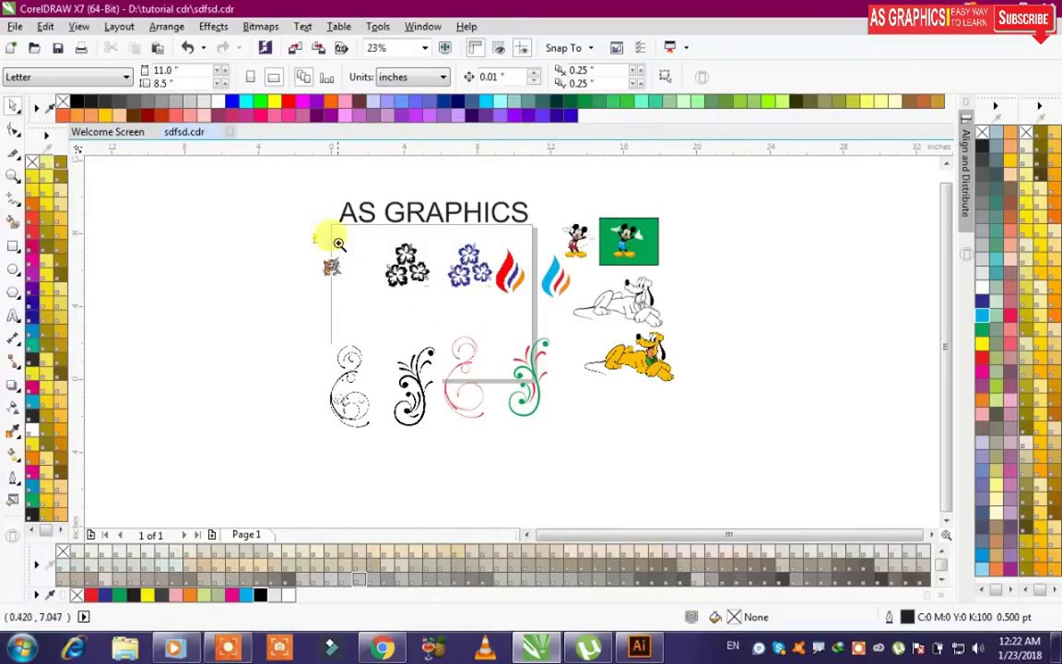
{"action": "scroll", "coordinate": [489, 355], "scroll_direction": "up", "scroll_amount": 2}
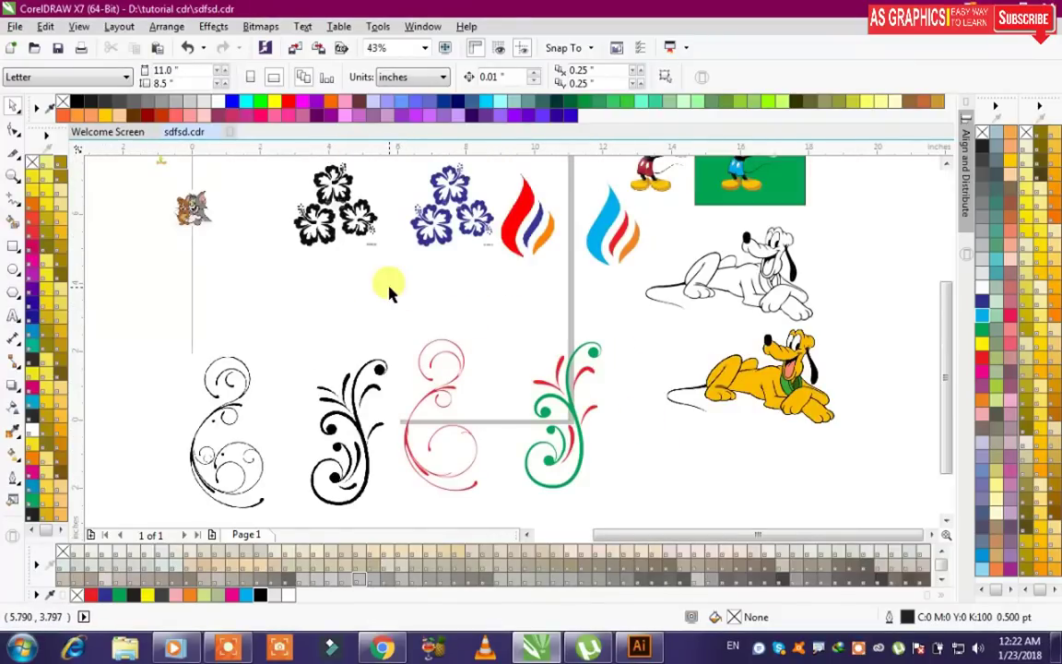
{"action": "left_click", "coordinate": [203, 217]}
{"action": "left_click_drag", "start_coordinate": [220, 233], "coordinate": [374, 360]}
{"action": "left_click_drag", "start_coordinate": [267, 251], "coordinate": [197, 242]}
Step: Switch to Chrome and show the As Graphics YouTube channel page
{"action": "mouse_move", "coordinate": [382, 645]}
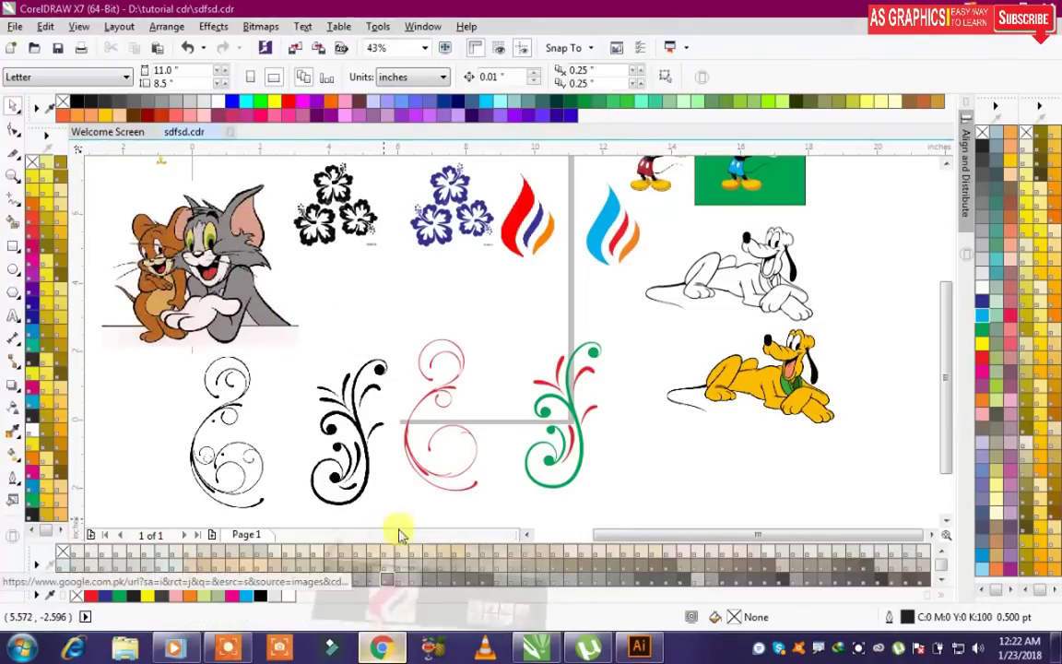
{"action": "left_click", "coordinate": [399, 534]}
{"action": "left_click", "coordinate": [92, 12]}
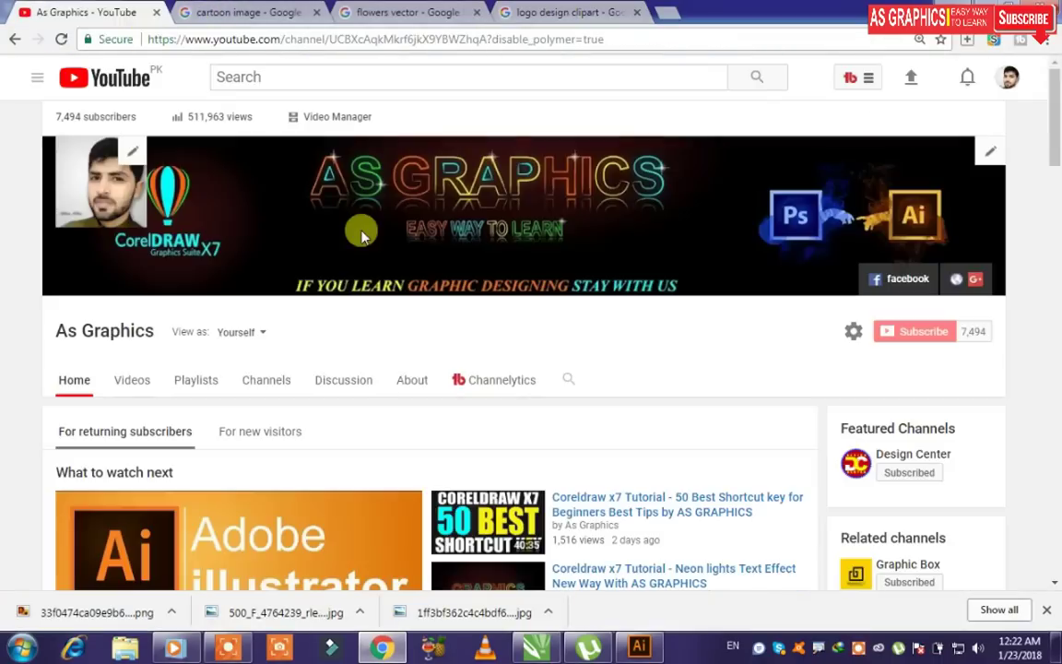
Step: Open the As Graphics channel's list of uploaded videos and look through the CorelDRAW and Illustrator tutorials
{"action": "scroll", "coordinate": [258, 323], "scroll_direction": "down", "scroll_amount": 3}
{"action": "scroll", "coordinate": [249, 237], "scroll_direction": "up", "scroll_amount": 3}
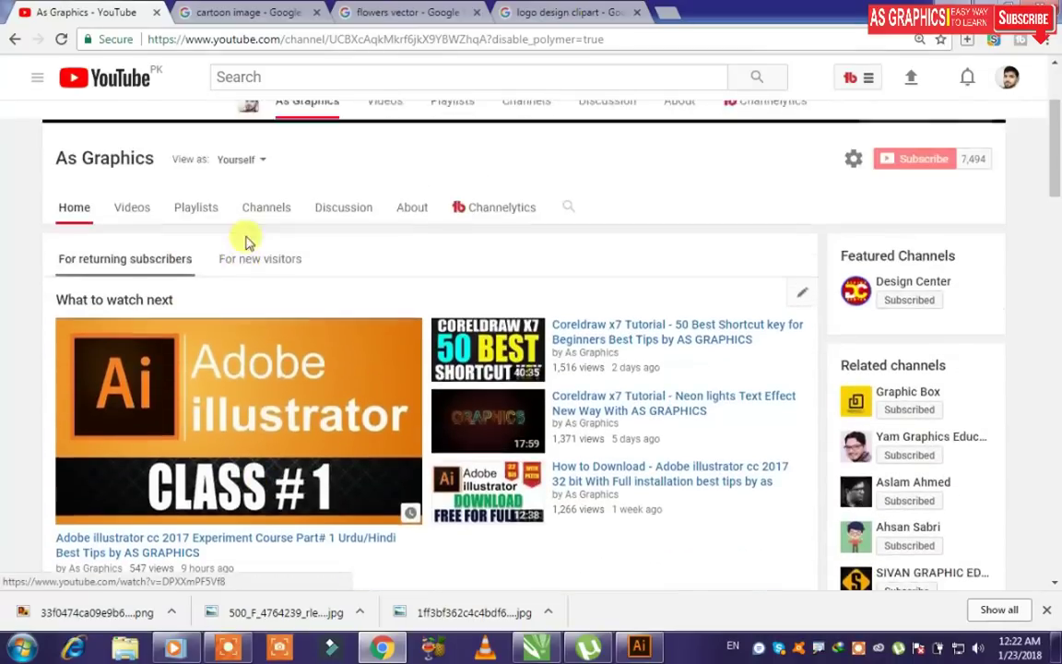
{"action": "left_click", "coordinate": [138, 214]}
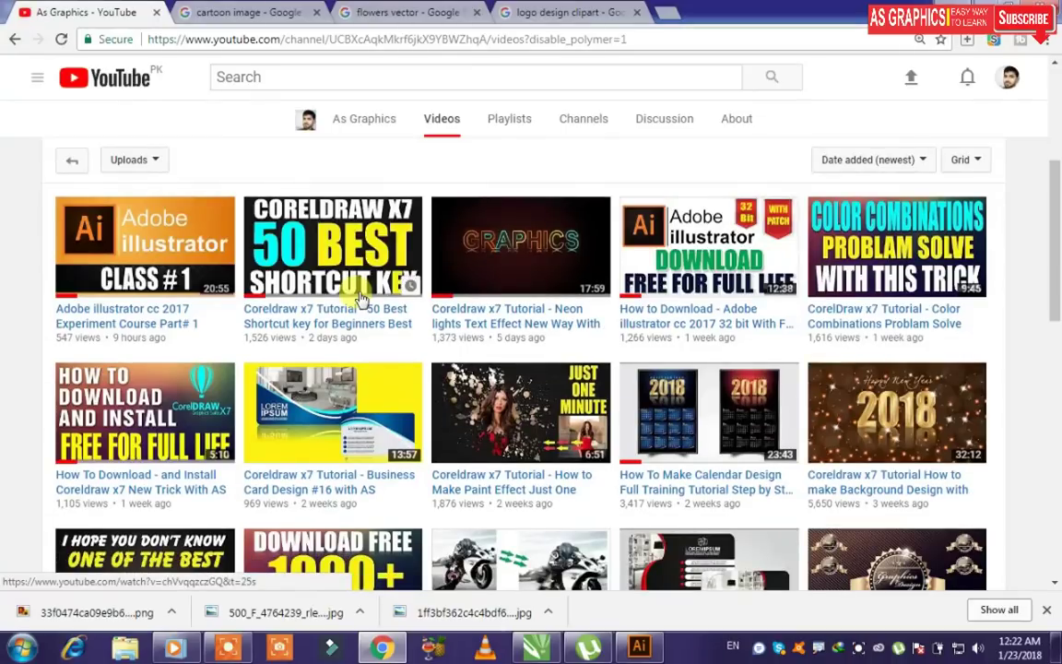
{"action": "scroll", "coordinate": [361, 300], "scroll_direction": "down", "scroll_amount": 3}
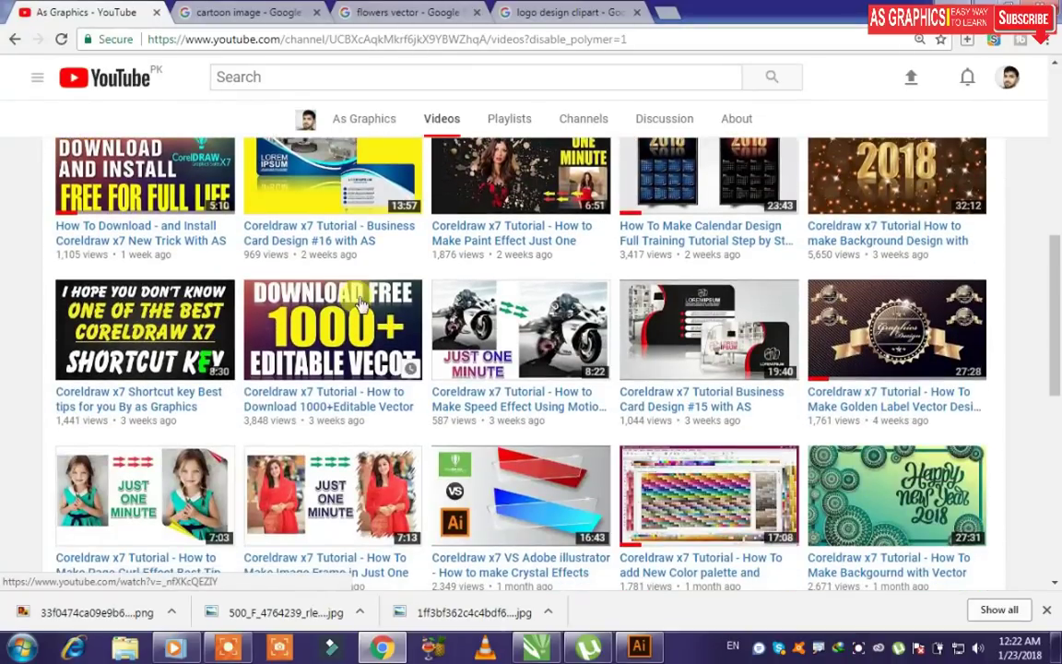
{"action": "scroll", "coordinate": [654, 368], "scroll_direction": "up", "scroll_amount": 4}
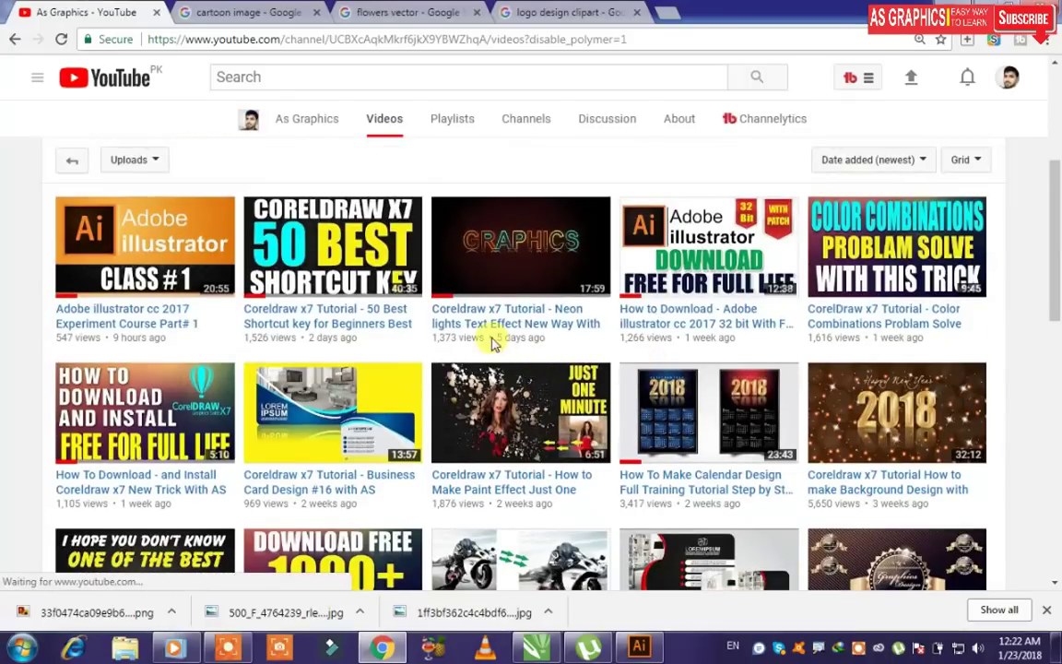
{"action": "scroll", "coordinate": [492, 341], "scroll_direction": "down", "scroll_amount": 3}
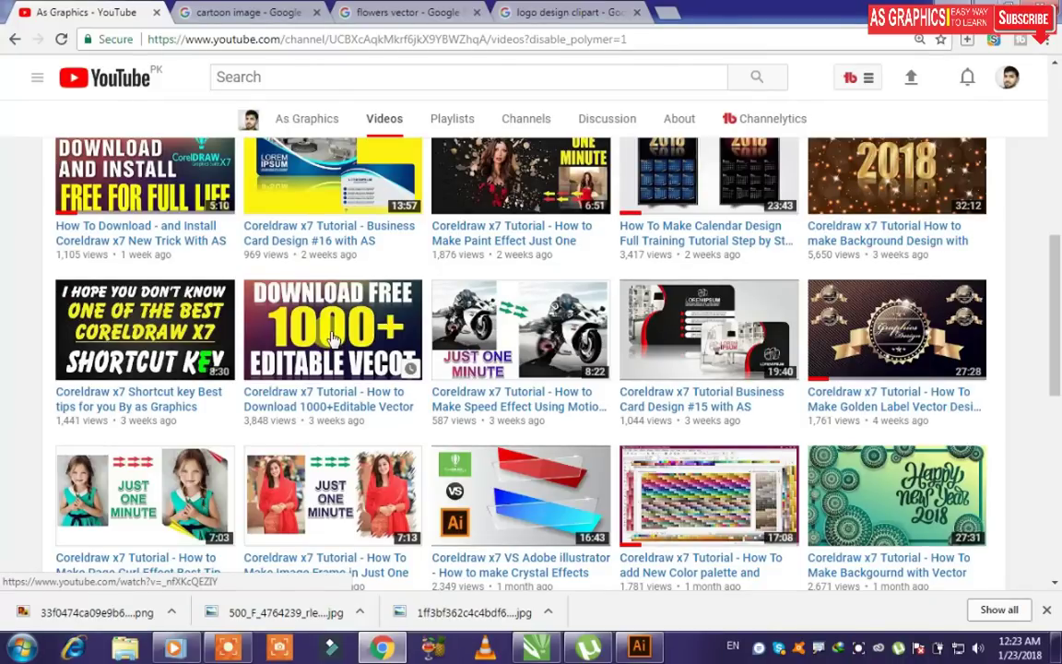
Step: Close the flame logo preview in the logo design clipart results, and revisit the flowers vector and cartoon image searches
{"action": "left_click", "coordinate": [595, 9]}
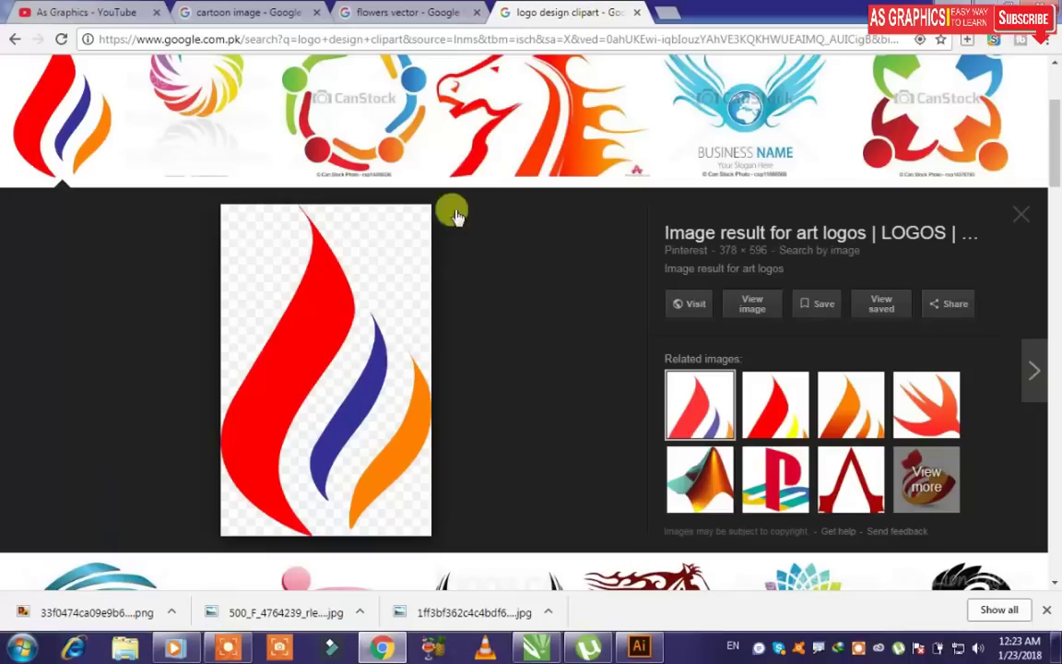
{"action": "left_click", "coordinate": [108, 104]}
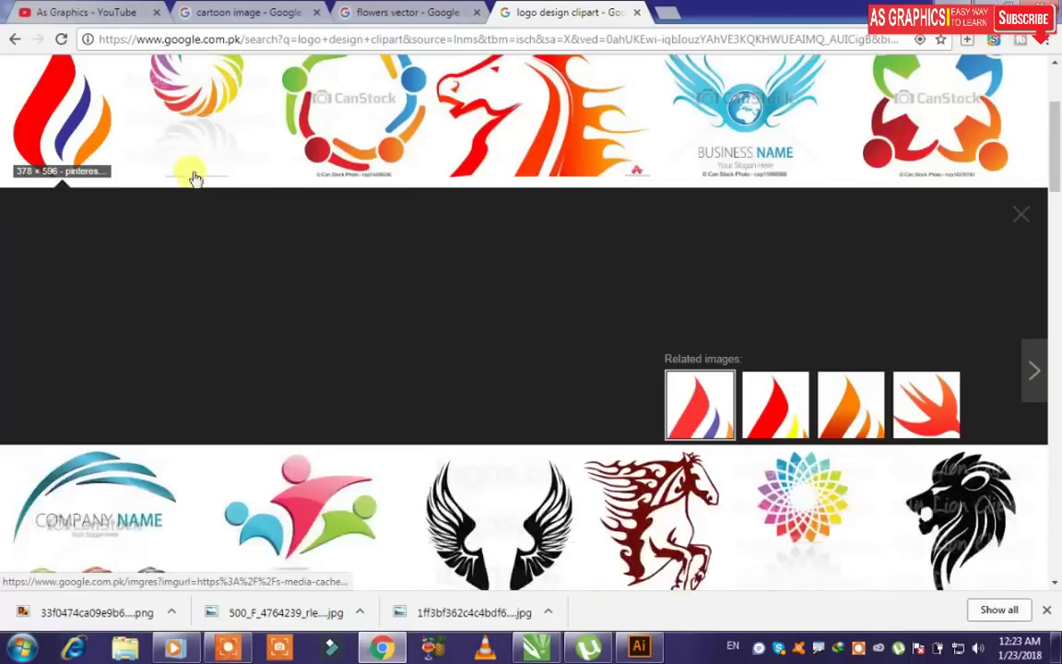
{"action": "scroll", "coordinate": [516, 388], "scroll_direction": "up", "scroll_amount": 2}
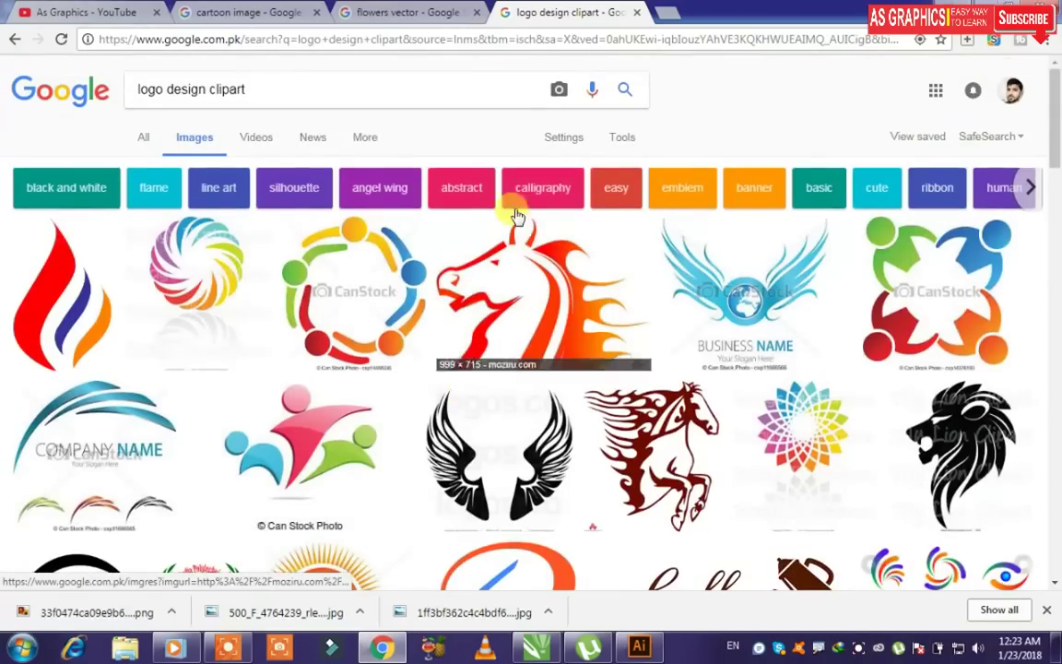
{"action": "left_click", "coordinate": [410, 11]}
{"action": "left_click", "coordinate": [268, 9]}
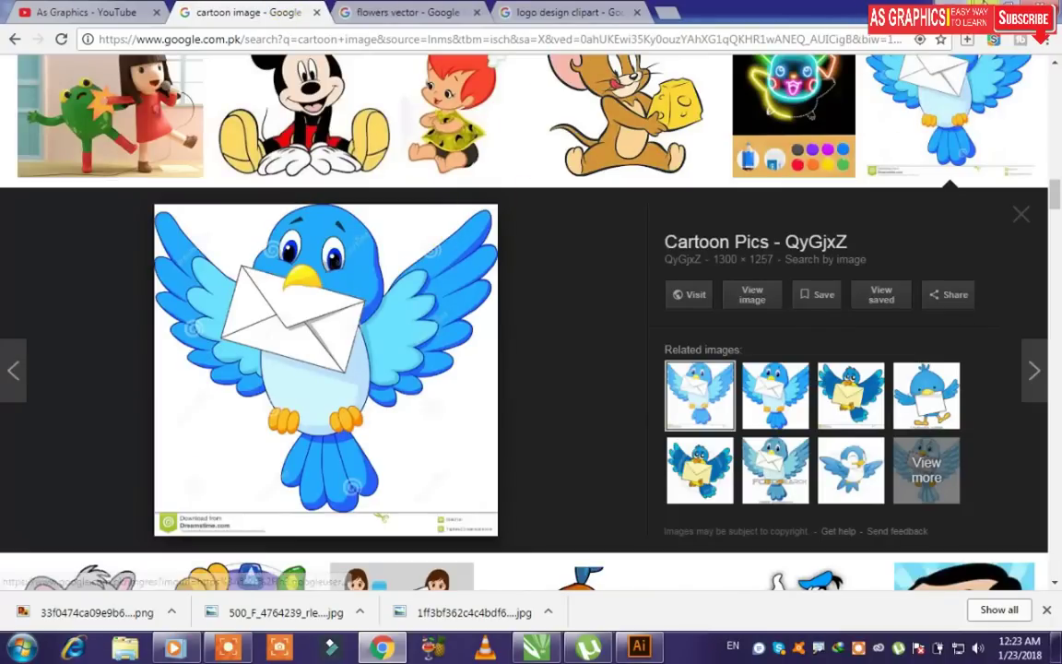
Step: Switch to CorelDRAW and start a Line Art outline trace of the Tom and Jerry bitmap, showing the trace's color settings
{"action": "left_click", "coordinate": [537, 648]}
{"action": "left_click", "coordinate": [270, 306]}
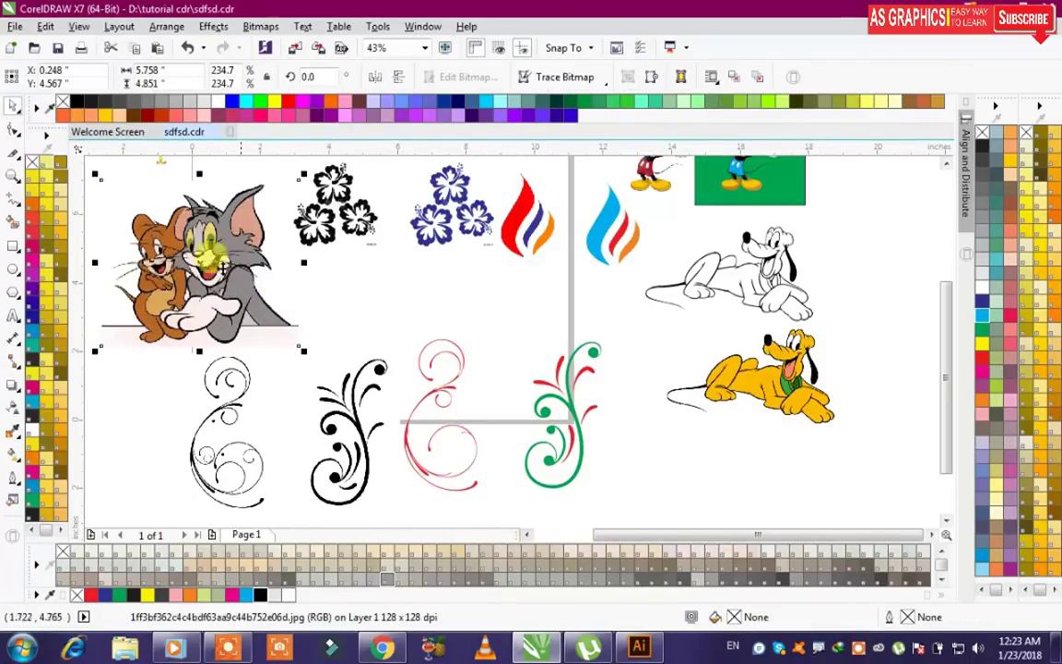
{"action": "left_click", "coordinate": [109, 200]}
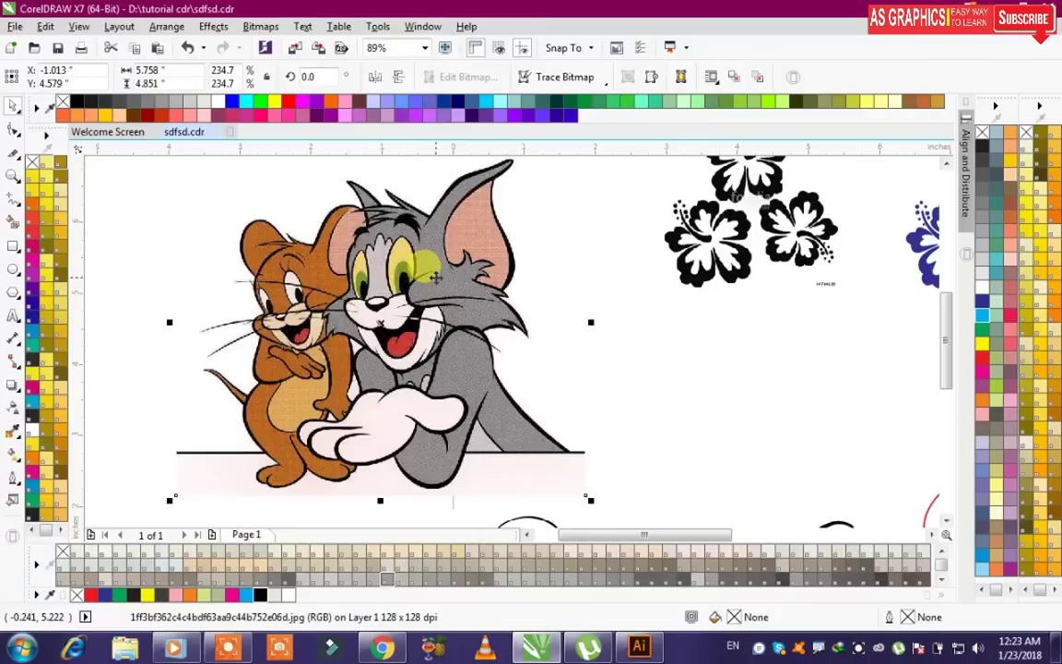
{"action": "right_click", "coordinate": [437, 279]}
{"action": "mouse_move", "coordinate": [485, 257]}
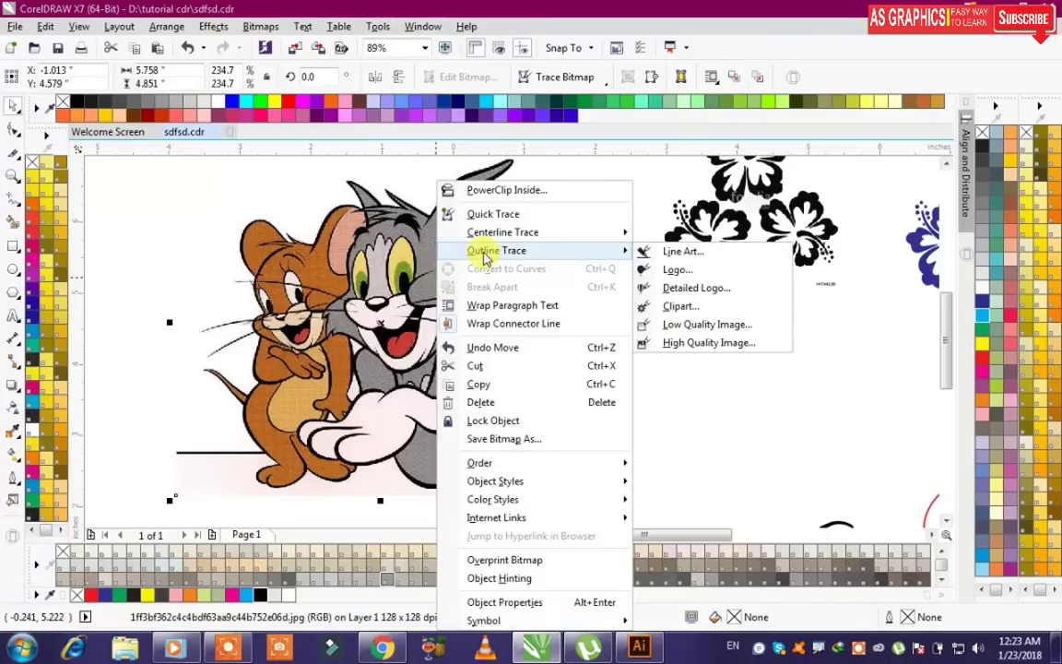
{"action": "left_click", "coordinate": [680, 251]}
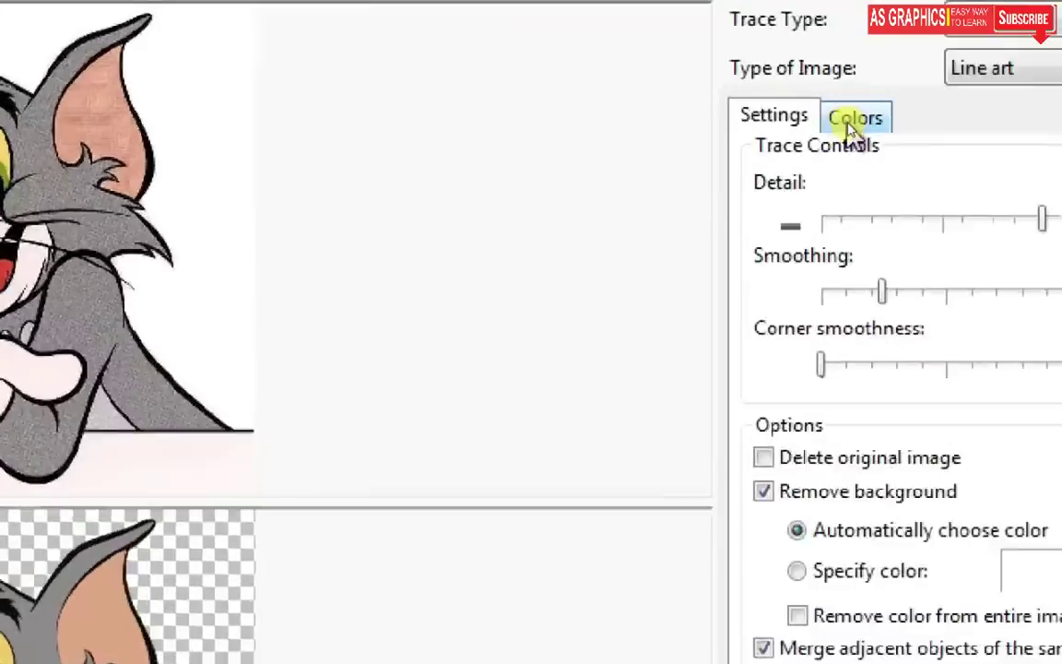
{"action": "left_click", "coordinate": [857, 119]}
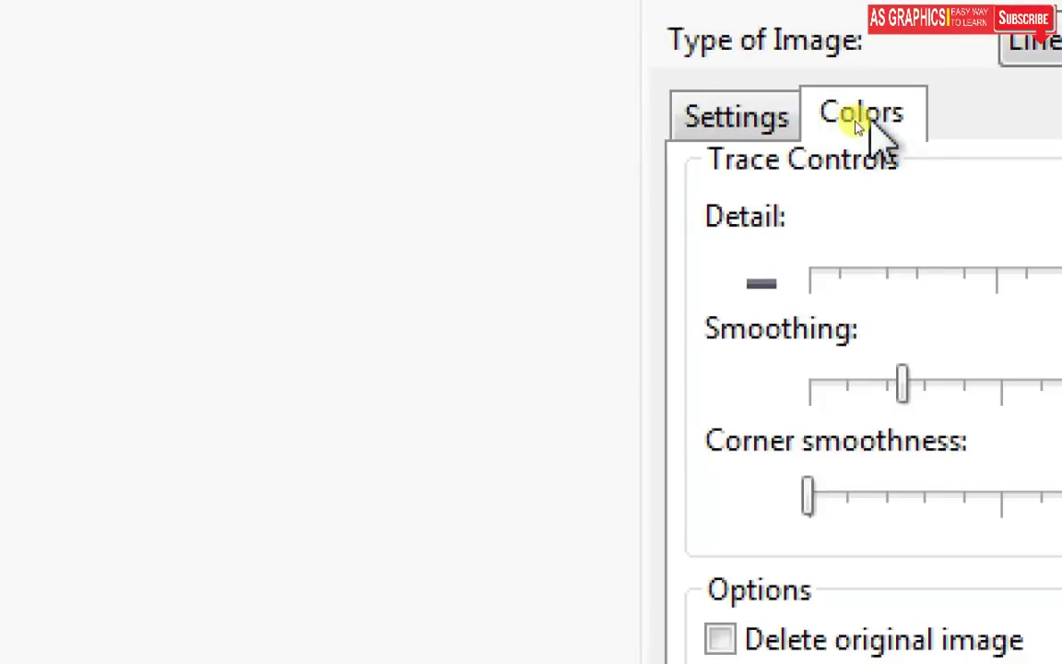